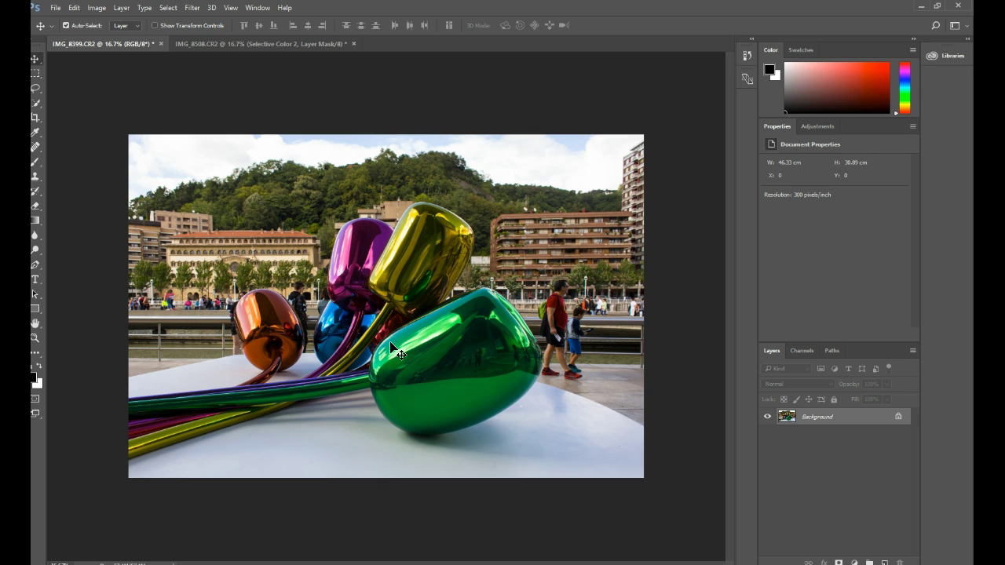
# - Add an Exposure adjustment layer above the Background layer of IMG_8399
pyautogui.click(819, 128)
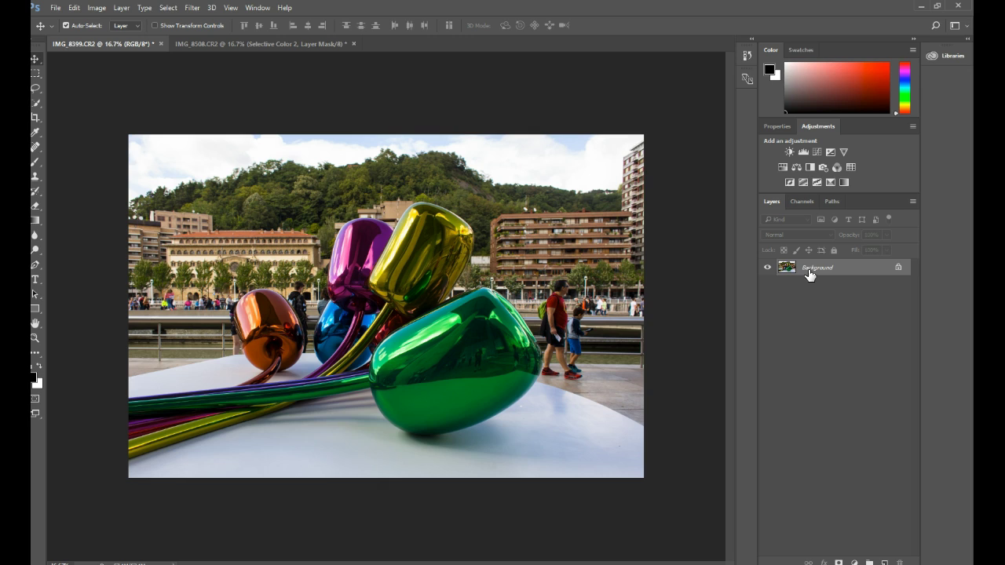
pyautogui.click(789, 351)
pyautogui.moveTo(901, 274)
pyautogui.click(832, 152)
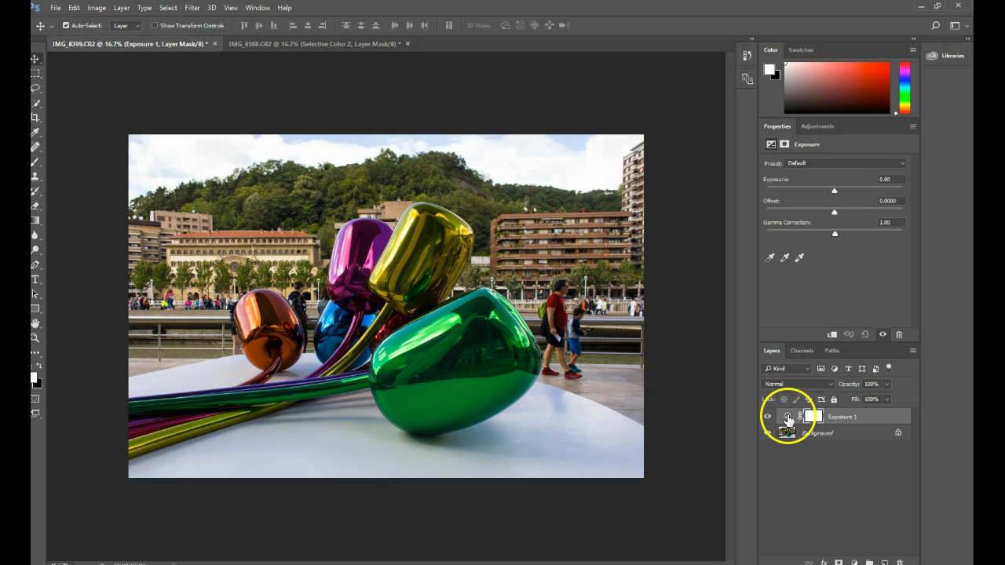
# - Brighten the whole photo by setting the Exposure 1 layer's exposure to +1.50
pyautogui.click(788, 419)
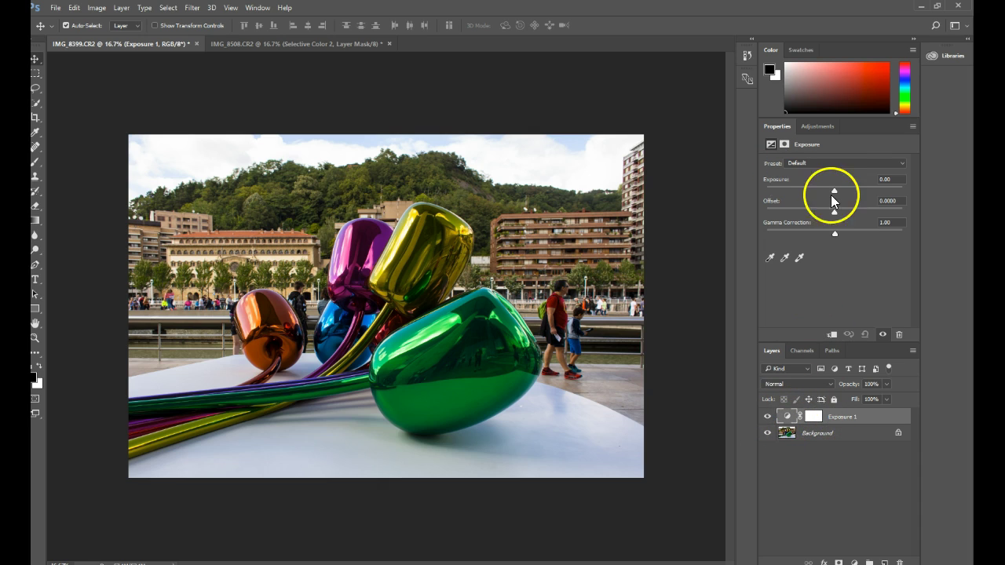
pyautogui.moveTo(834, 191); pyautogui.dragTo(855, 189)
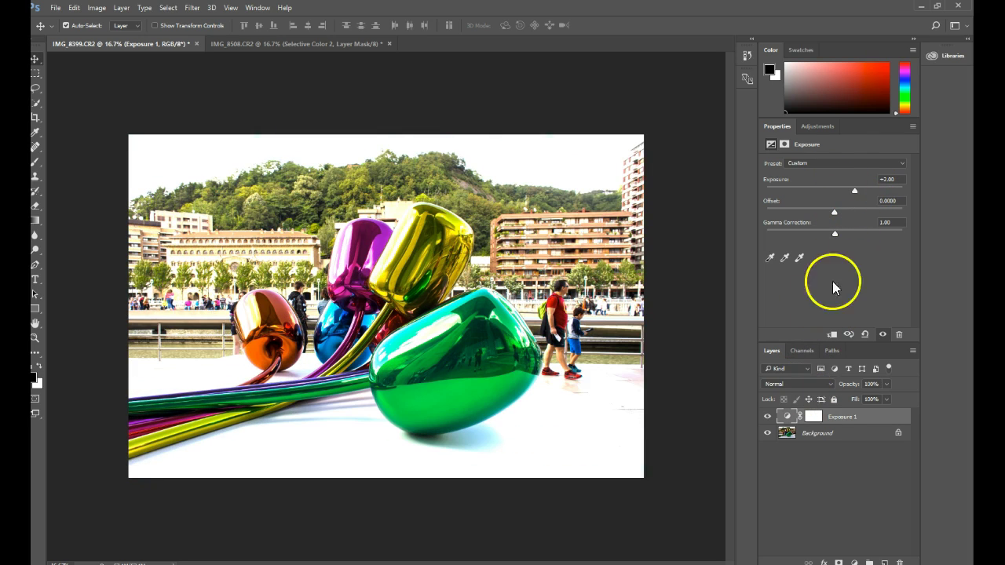
pyautogui.click(815, 418)
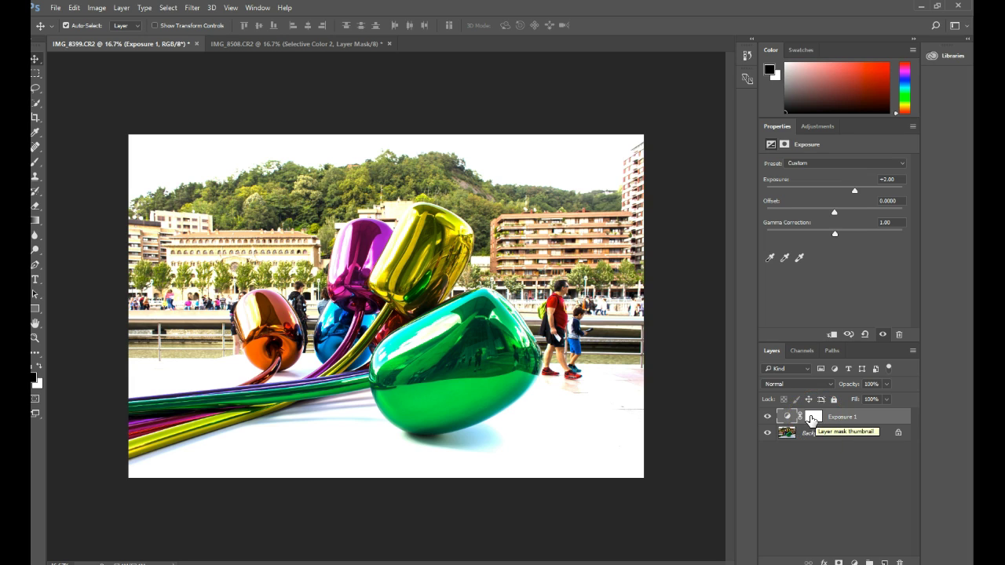
pyautogui.click(812, 418)
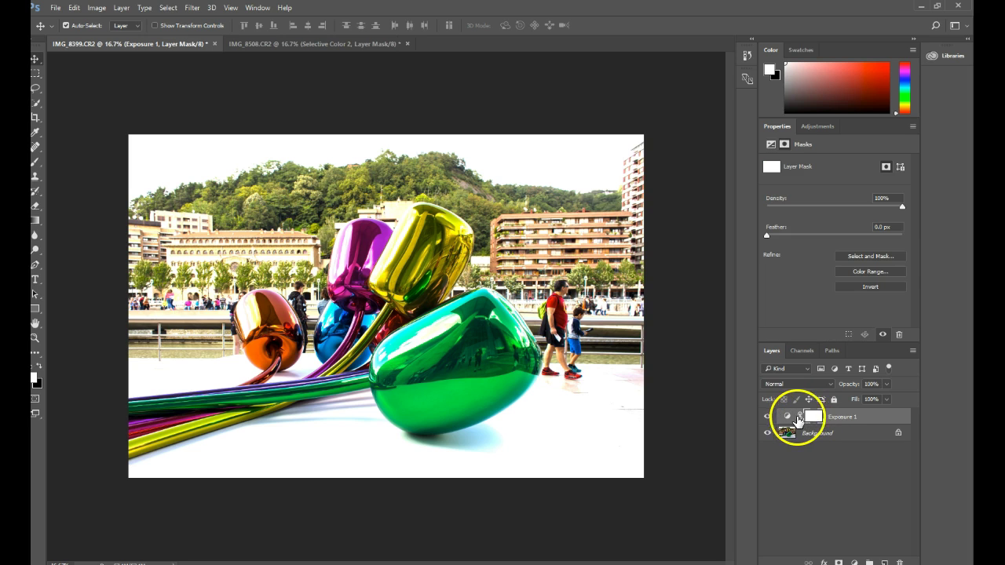
pyautogui.click(788, 417)
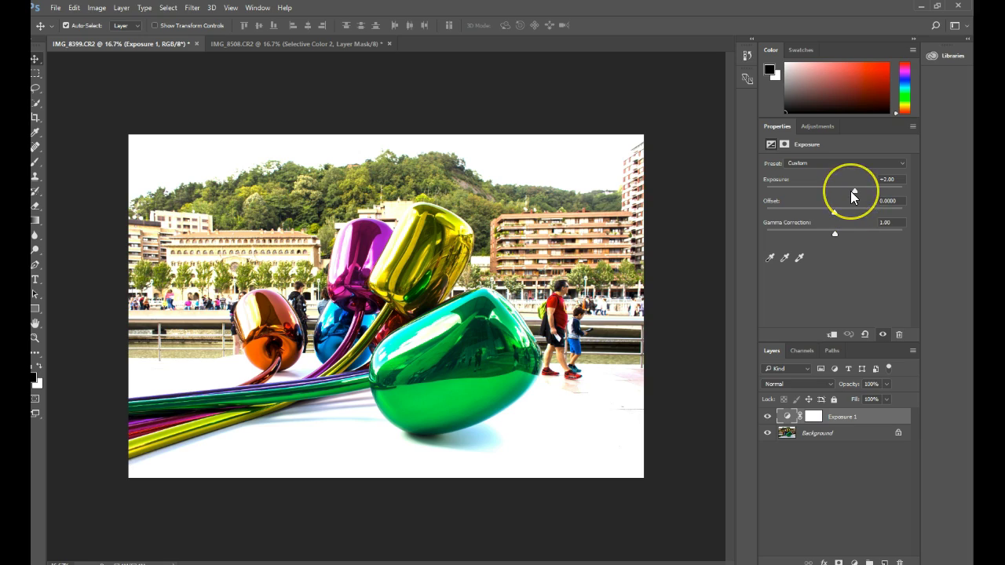
pyautogui.moveTo(853, 191)
pyautogui.mouseDown()
pyautogui.moveTo(795, 192)
pyautogui.moveTo(849, 192)
pyautogui.mouseUp()
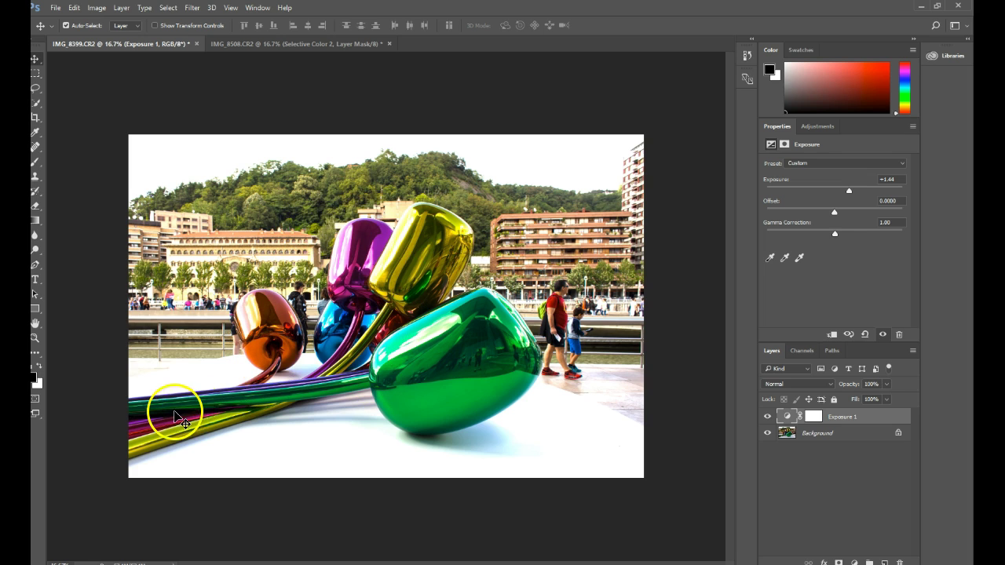
pyautogui.moveTo(857, 190); pyautogui.dragTo(850, 191)
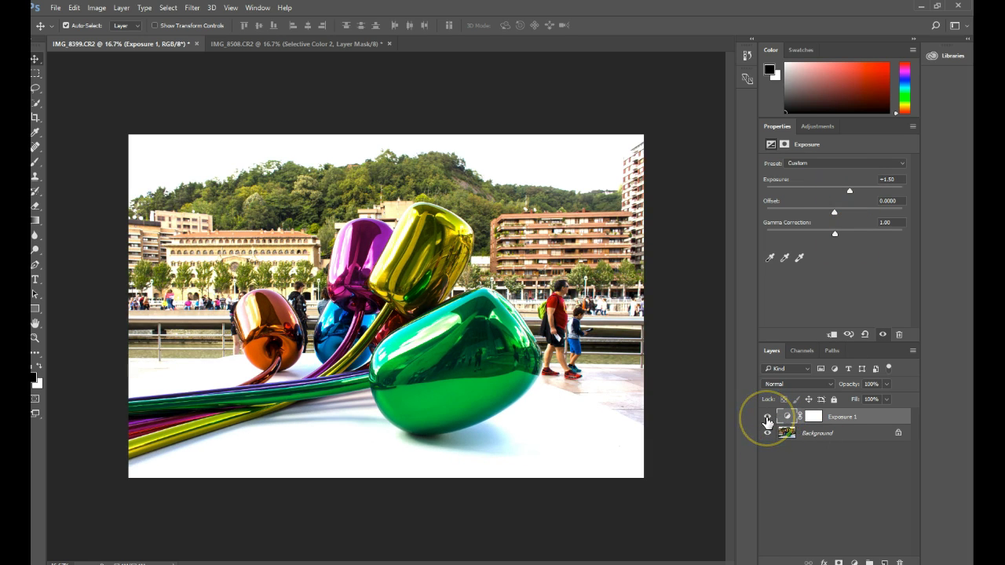
# - Toggle the Exposure 1 layer's visibility to compare the photo with and without the adjustment
pyautogui.click(767, 419)
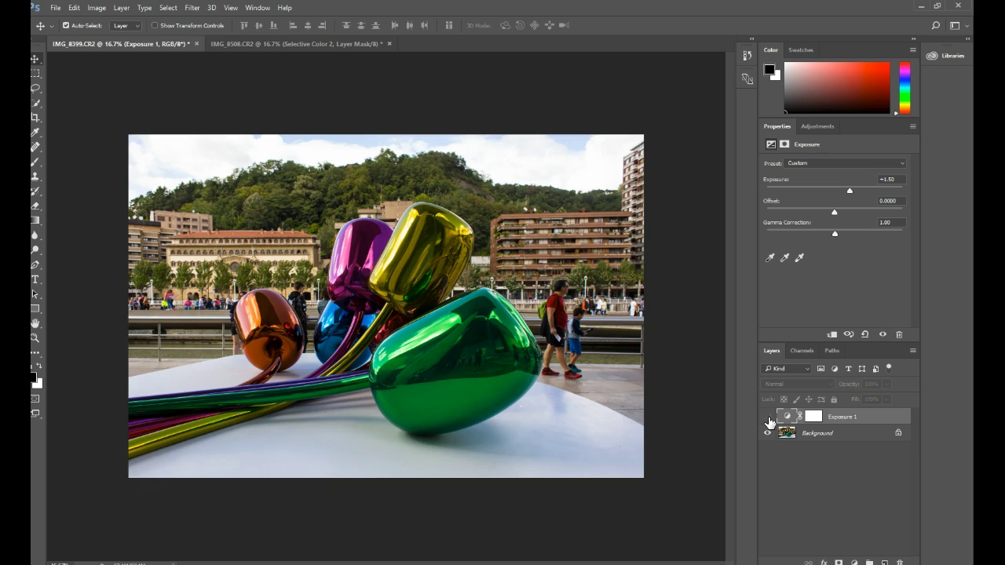
pyautogui.click(769, 420)
pyautogui.click(769, 417)
pyautogui.click(769, 418)
pyautogui.click(770, 418)
pyautogui.click(770, 419)
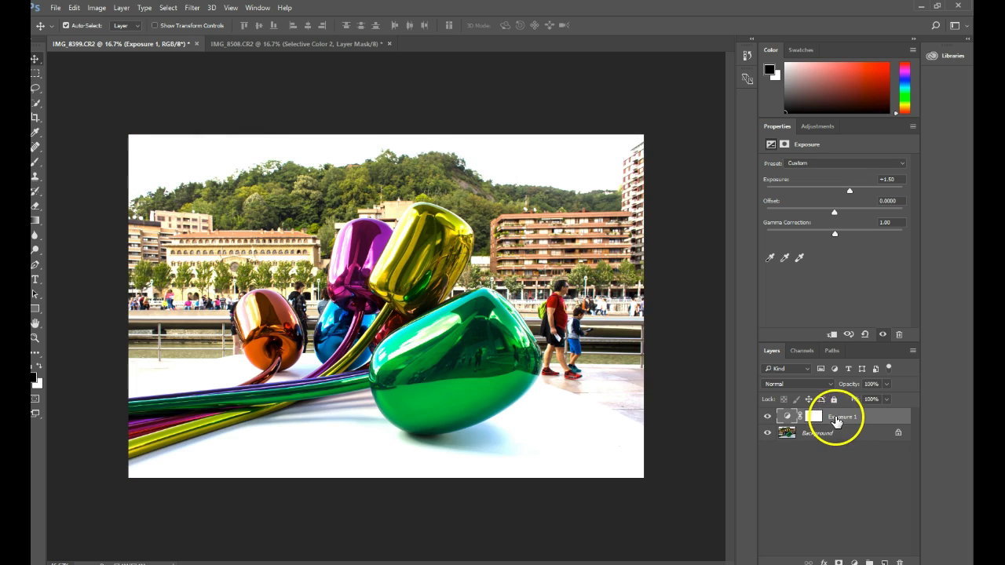
pyautogui.click(767, 416)
pyautogui.click(769, 417)
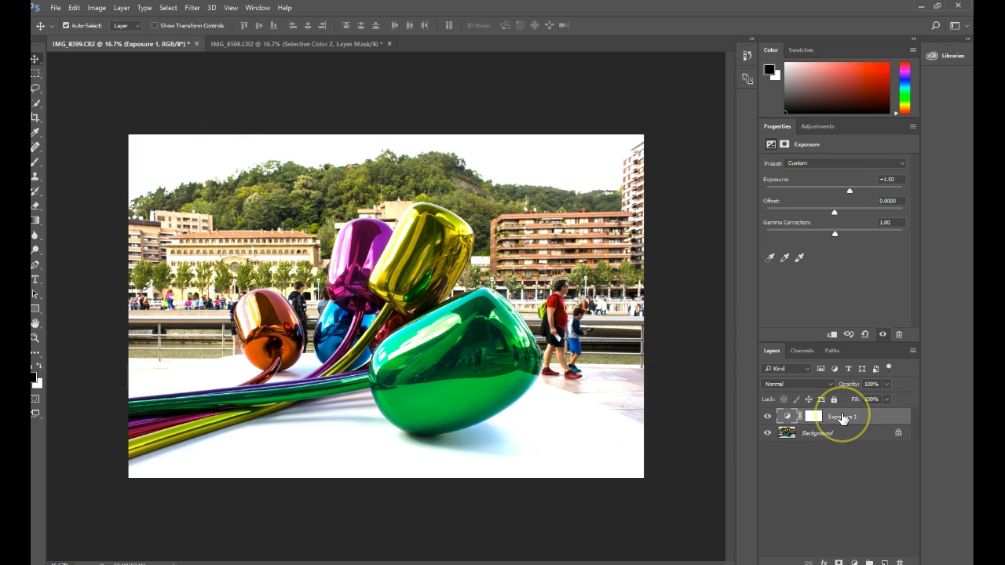
# - Examine the options available for the Exposure 1 layer, its adjustment and its layer mask without changing anything
pyautogui.rightClick(842, 417)
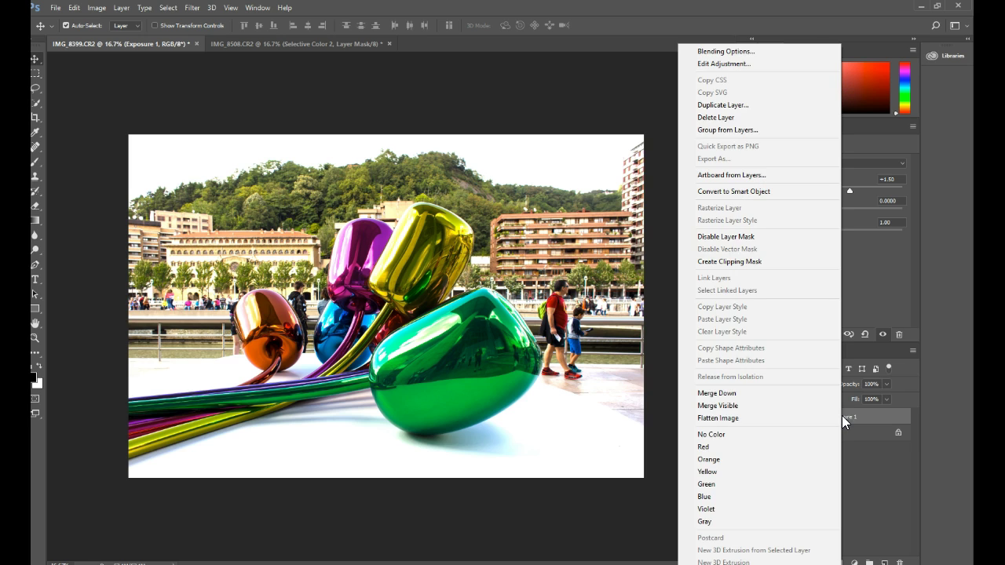
pyautogui.click(723, 238)
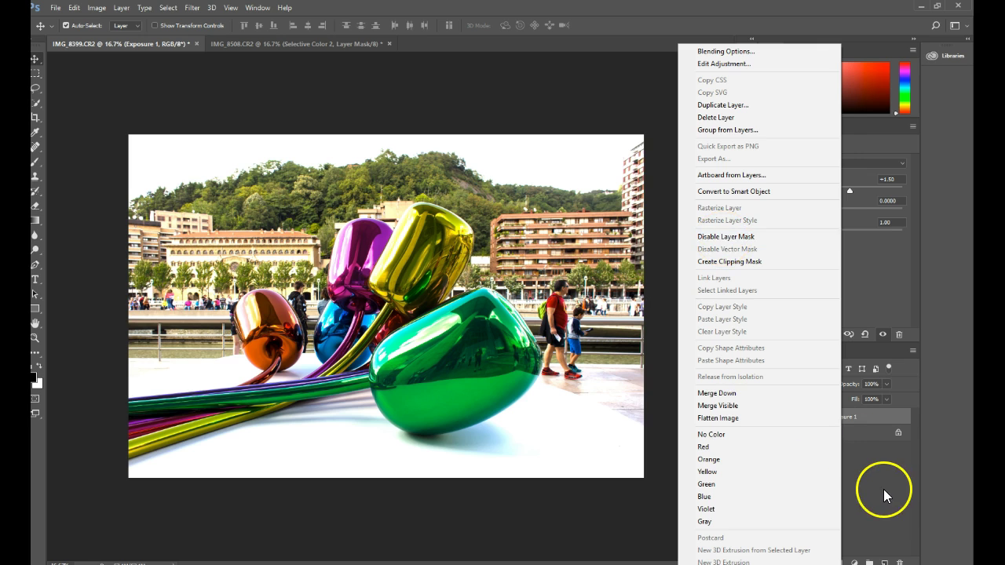
pyautogui.rightClick(783, 416)
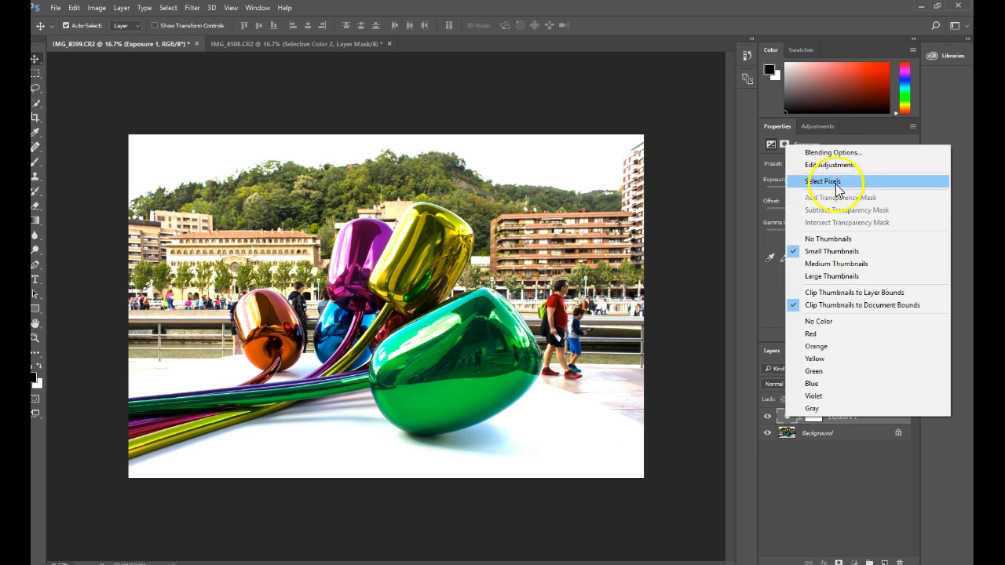
pyautogui.click(830, 455)
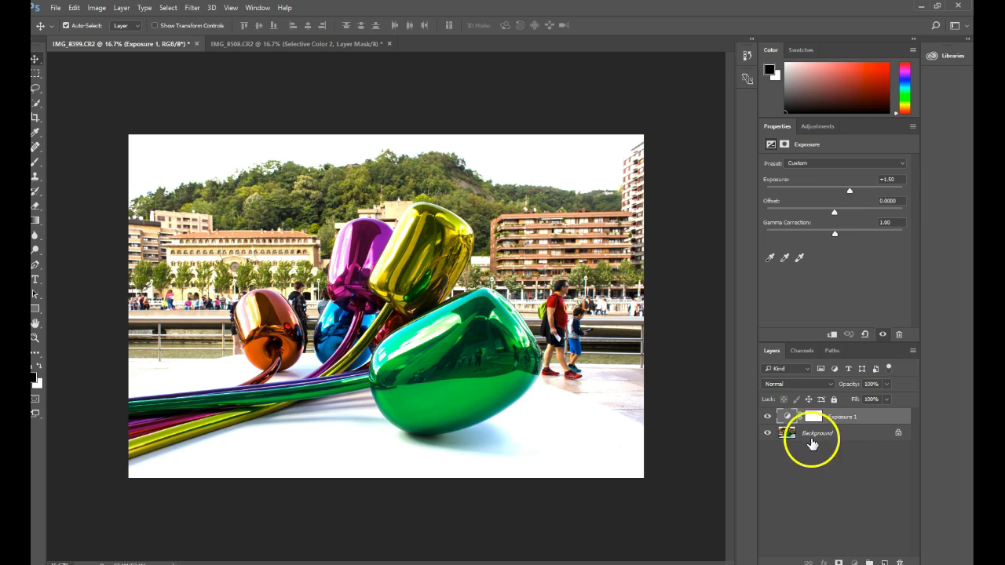
pyautogui.click(768, 417)
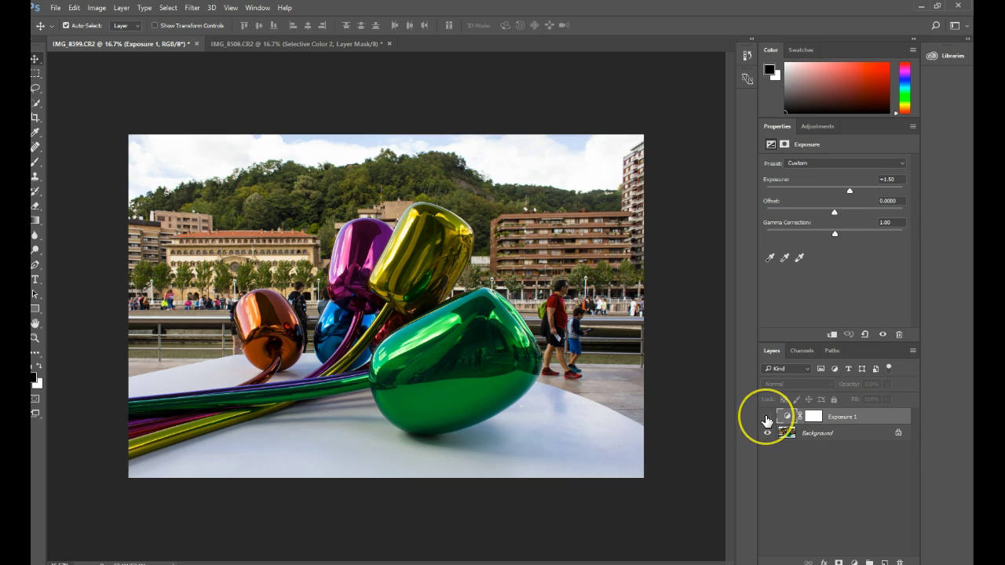
pyautogui.click(767, 417)
pyautogui.click(814, 417)
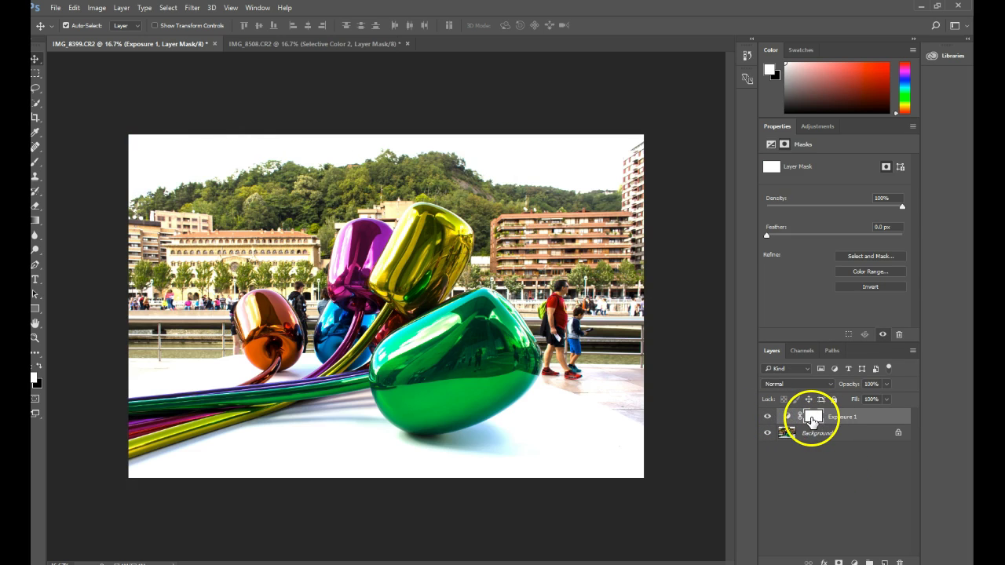
pyautogui.rightClick(813, 420)
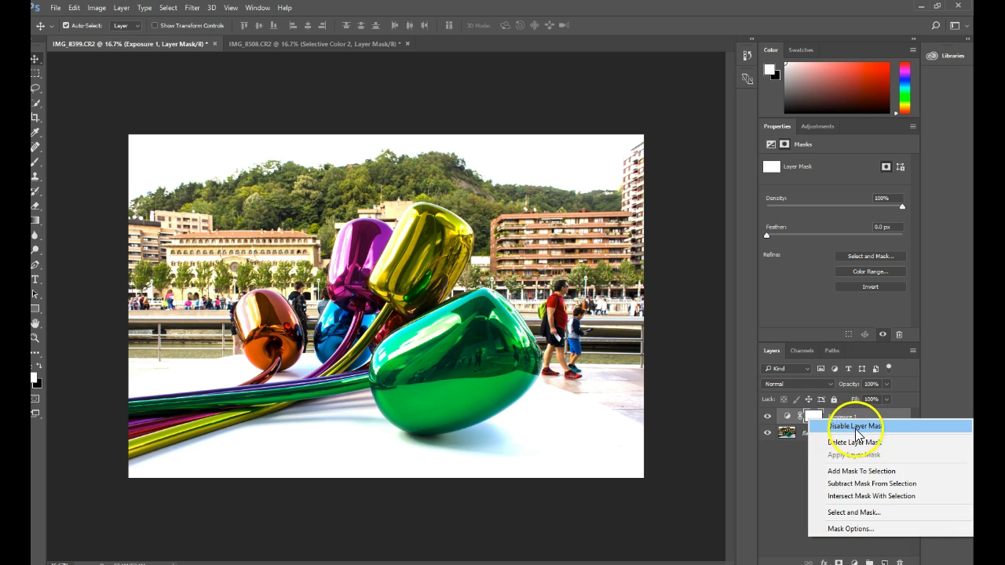
pyautogui.click(784, 481)
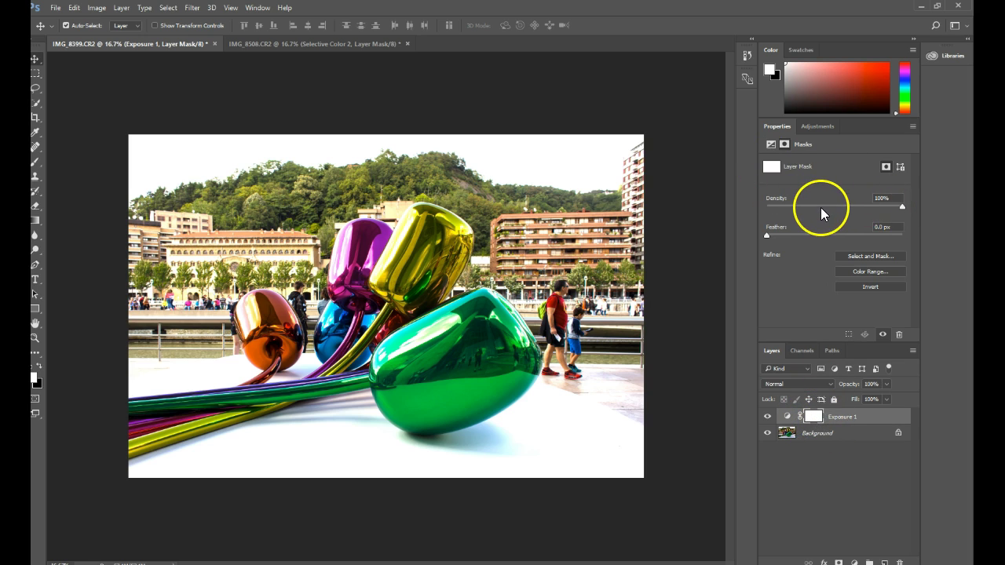
pyautogui.click(787, 416)
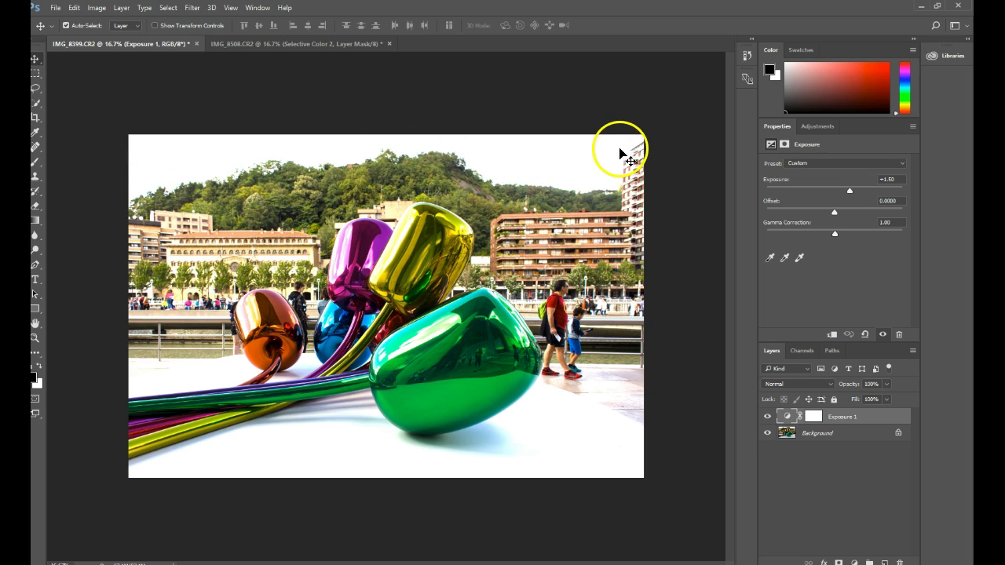
# - Draw a linear Black, White gradient on the Exposure 1 layer mask from the photo's upper edge to just below its middle
pyautogui.click(819, 419)
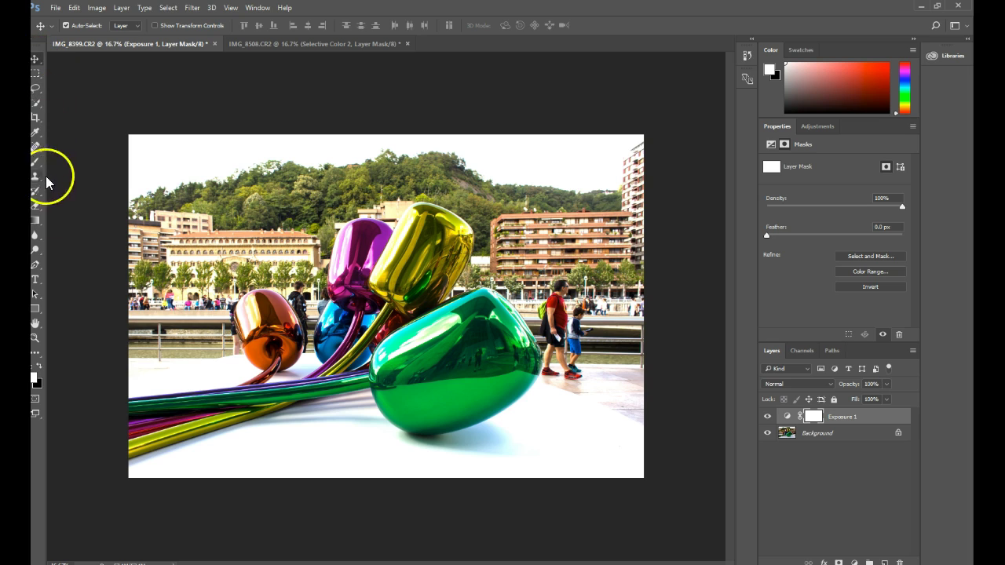
pyautogui.click(35, 222)
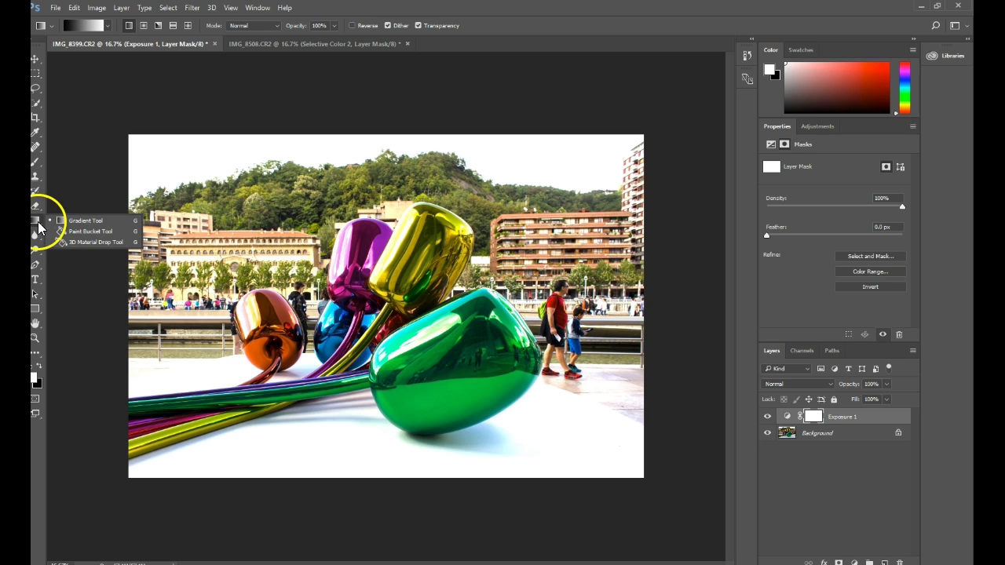
pyautogui.click(79, 231)
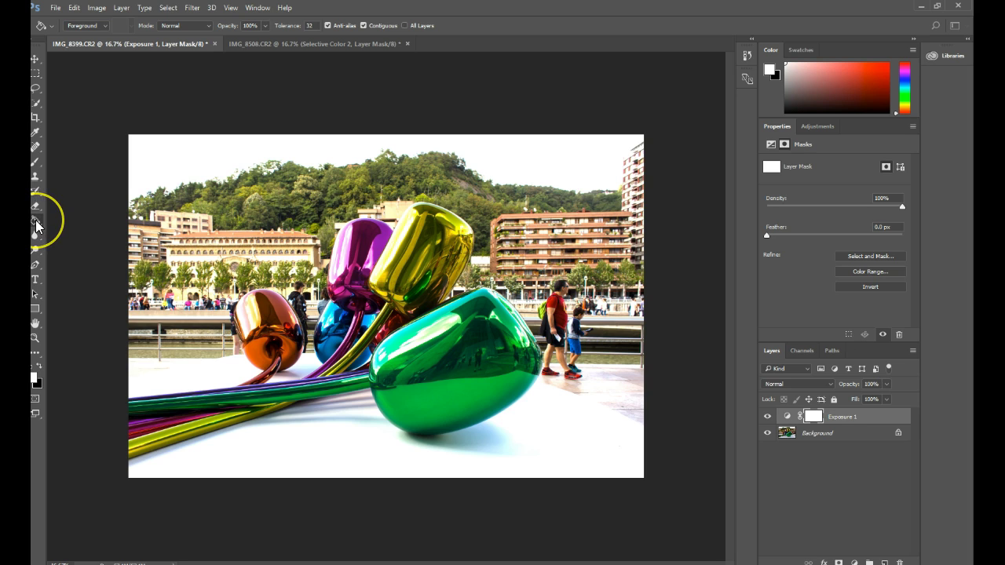
pyautogui.click(36, 220)
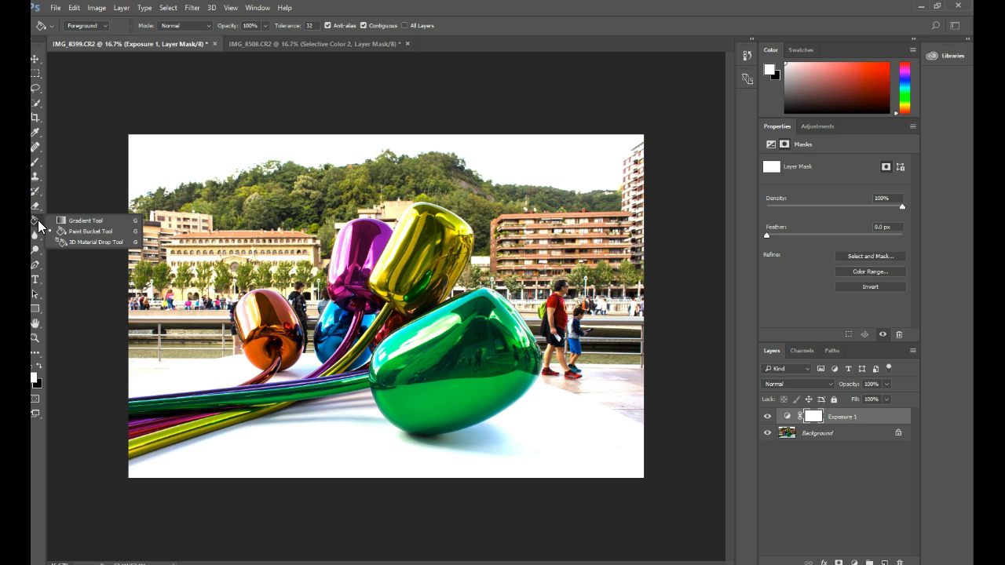
pyautogui.click(86, 221)
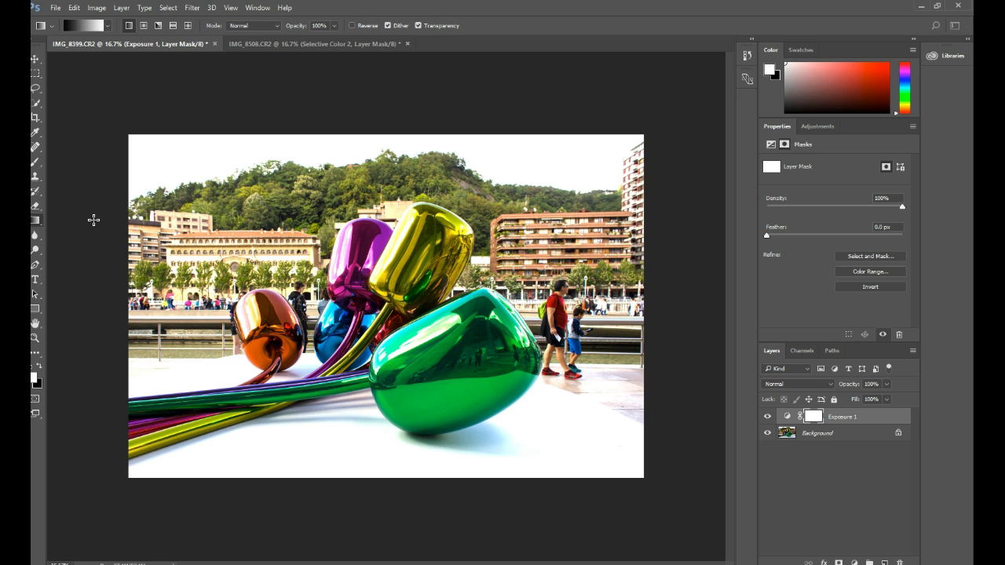
pyautogui.click(92, 24)
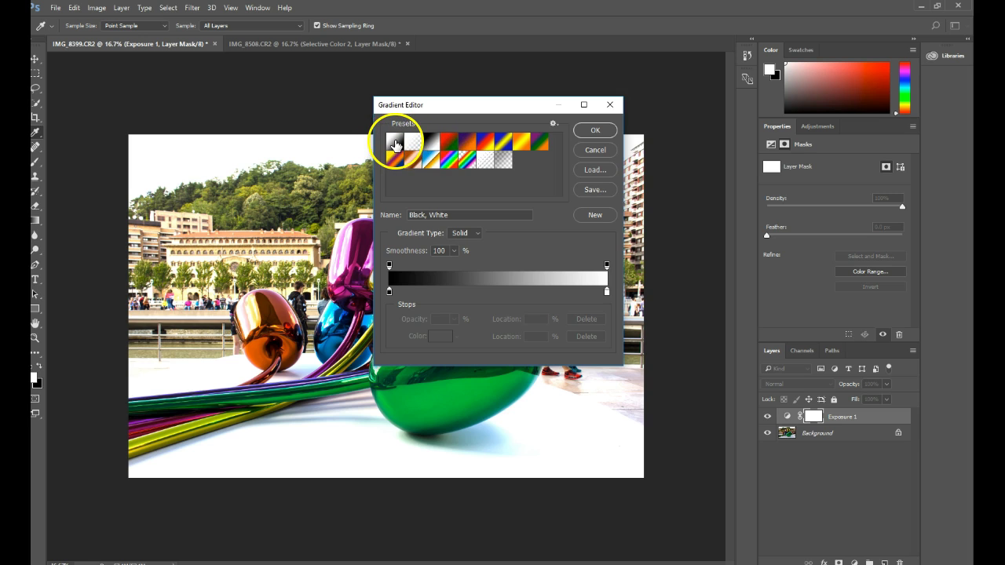
pyautogui.click(597, 131)
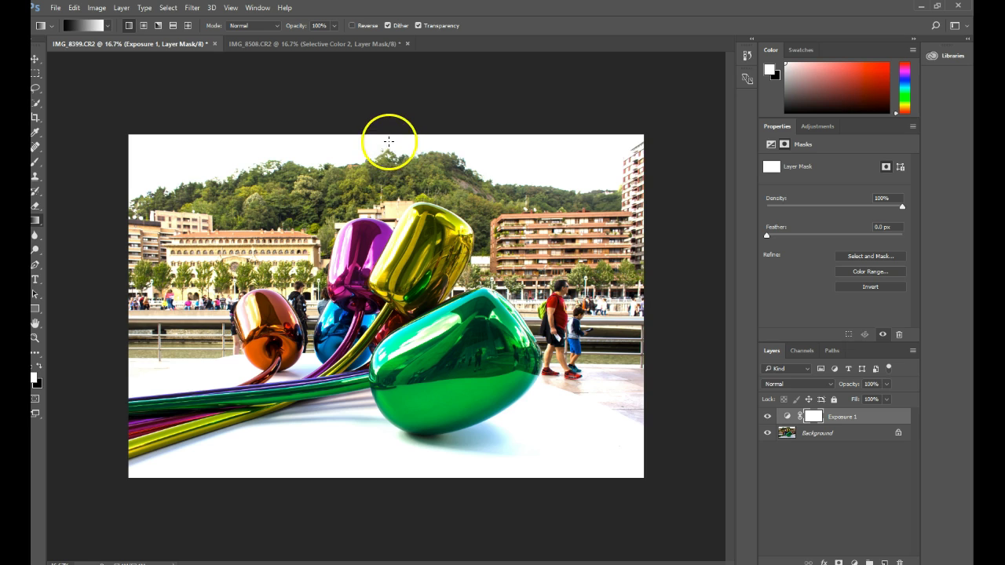
pyautogui.moveTo(385, 136); pyautogui.dragTo(380, 341)
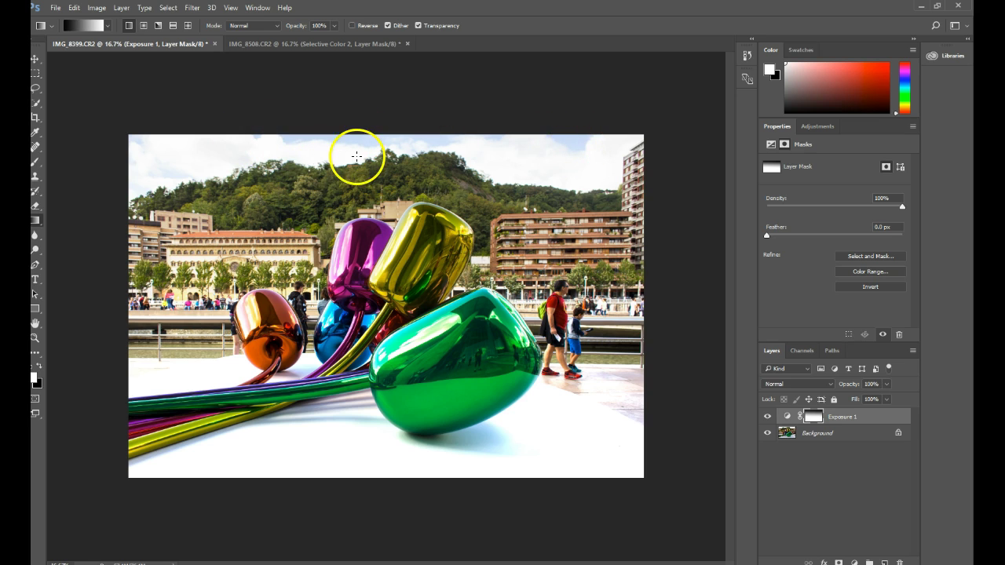
# - Switch the masked Exposure 1 layer off and on to compare its effect on the sky and the foreground
pyautogui.click(767, 421)
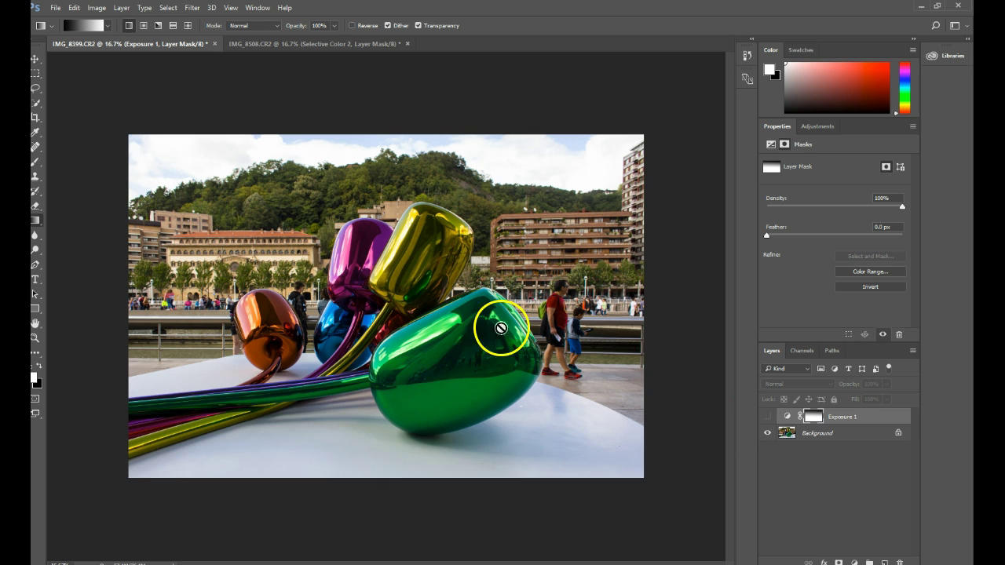
pyautogui.click(767, 418)
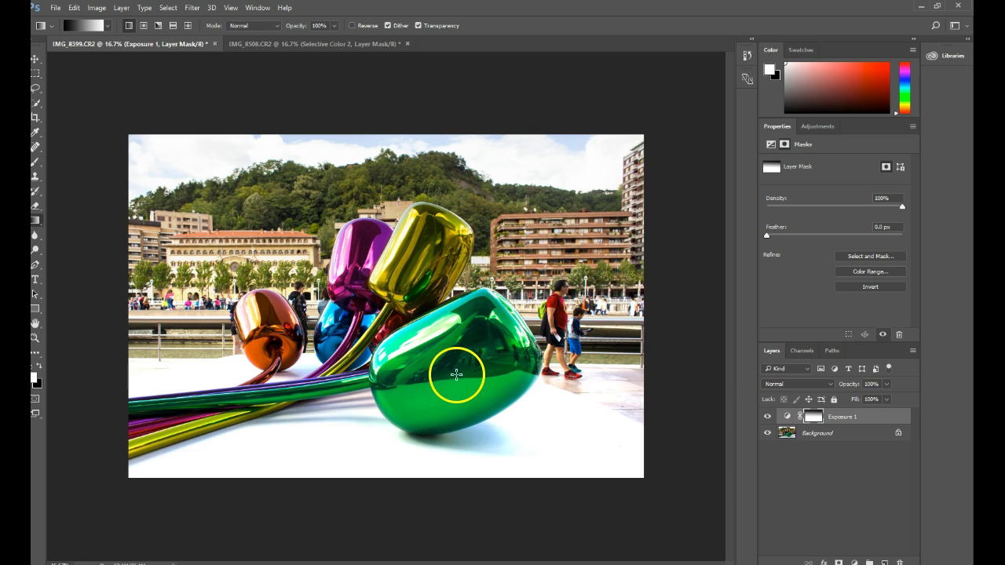
pyautogui.click(768, 420)
pyautogui.click(768, 419)
pyautogui.click(768, 420)
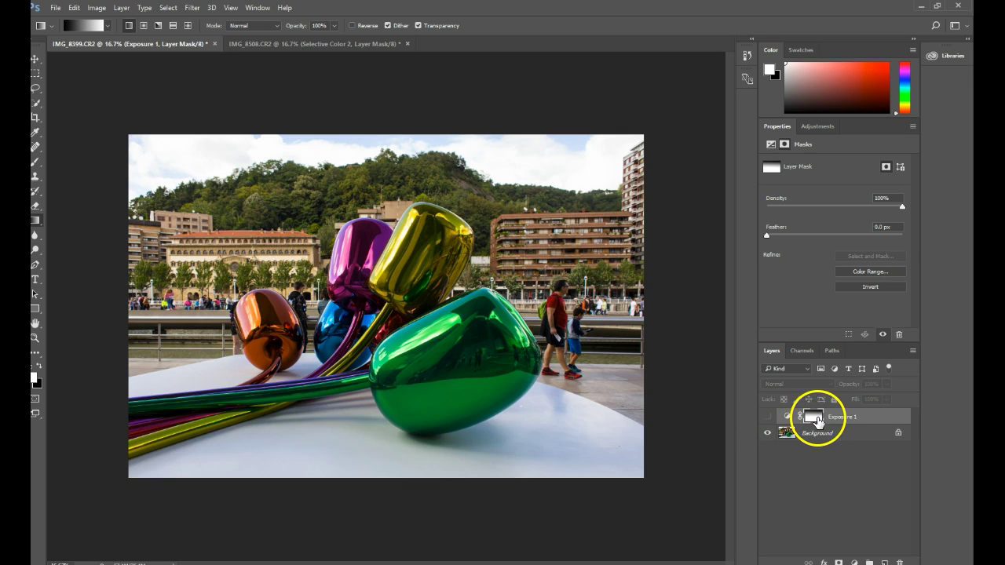
pyautogui.click(768, 417)
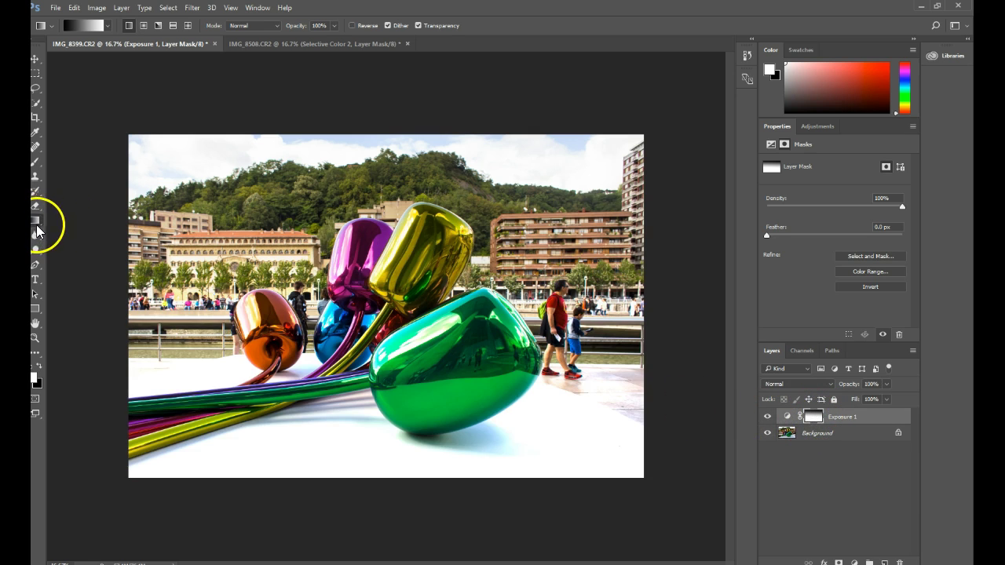
# - Try a +3.50 exposure on the masked Exposure 1 adjustment, and reduce it to +0.83
pyautogui.click(786, 417)
pyautogui.moveTo(853, 193)
pyautogui.mouseDown()
pyautogui.moveTo(898, 191)
pyautogui.moveTo(870, 185)
pyautogui.mouseUp()
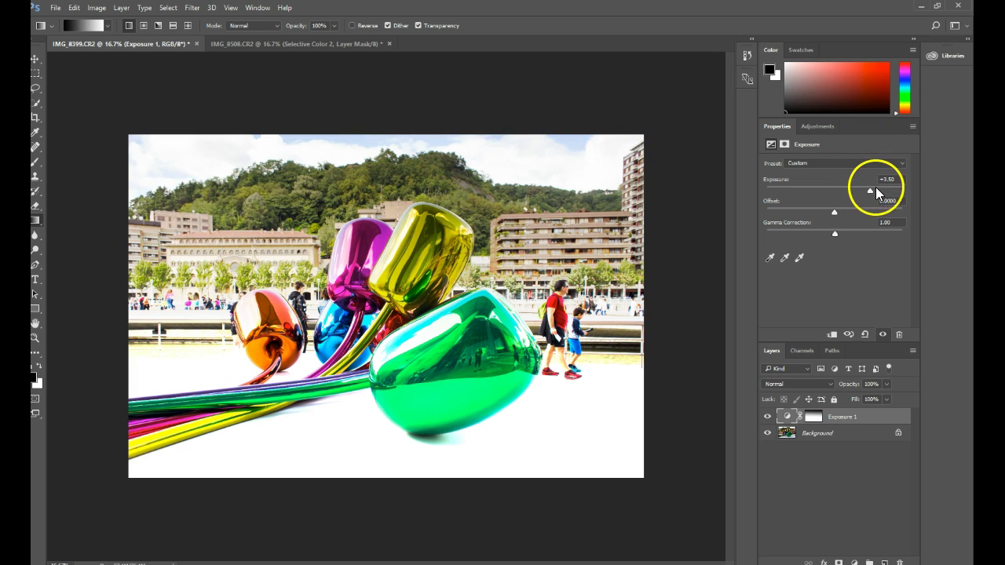
pyautogui.moveTo(869, 189); pyautogui.dragTo(843, 189)
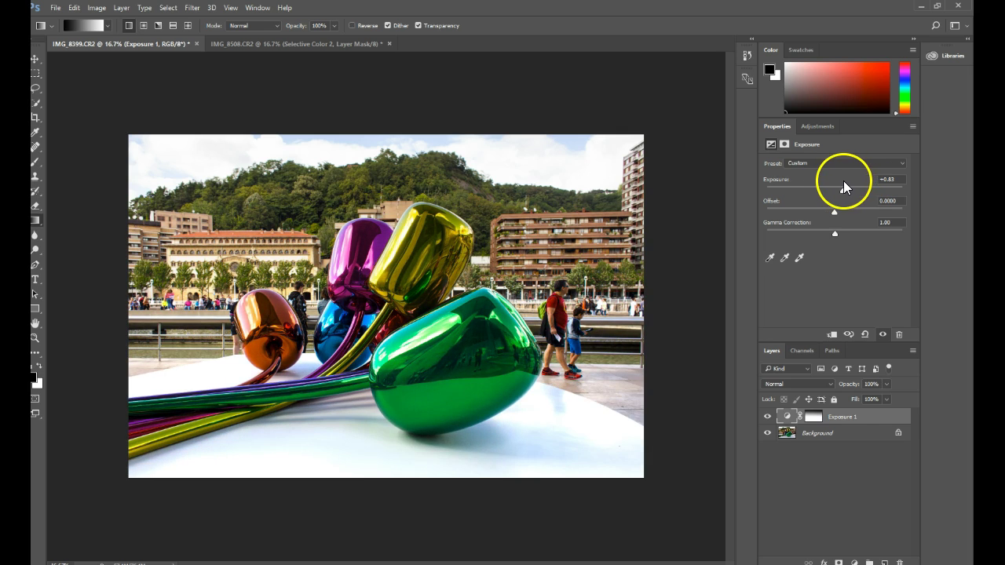
# - Hide the Exposure 1 layer and make the Background layer active
pyautogui.click(817, 420)
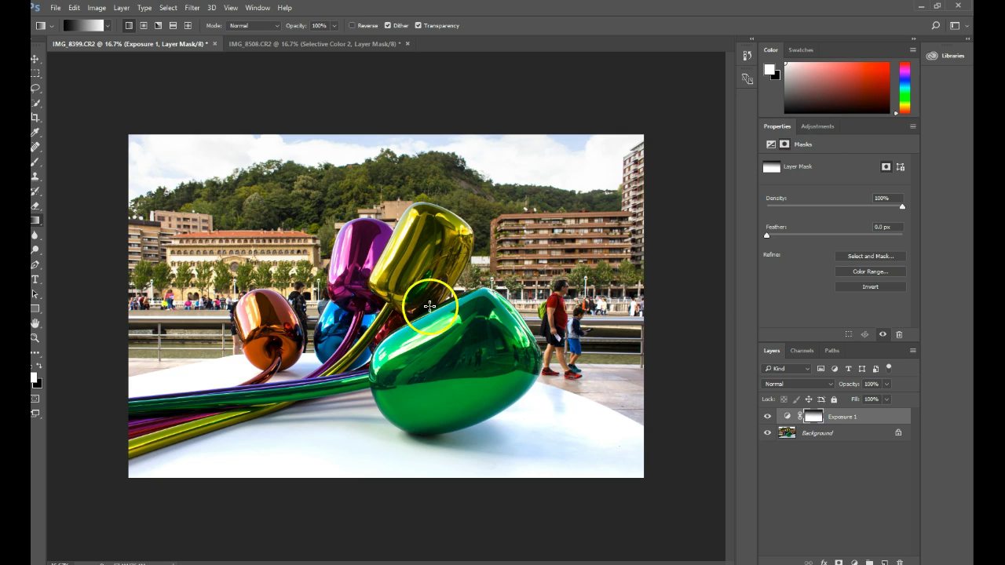
pyautogui.click(769, 417)
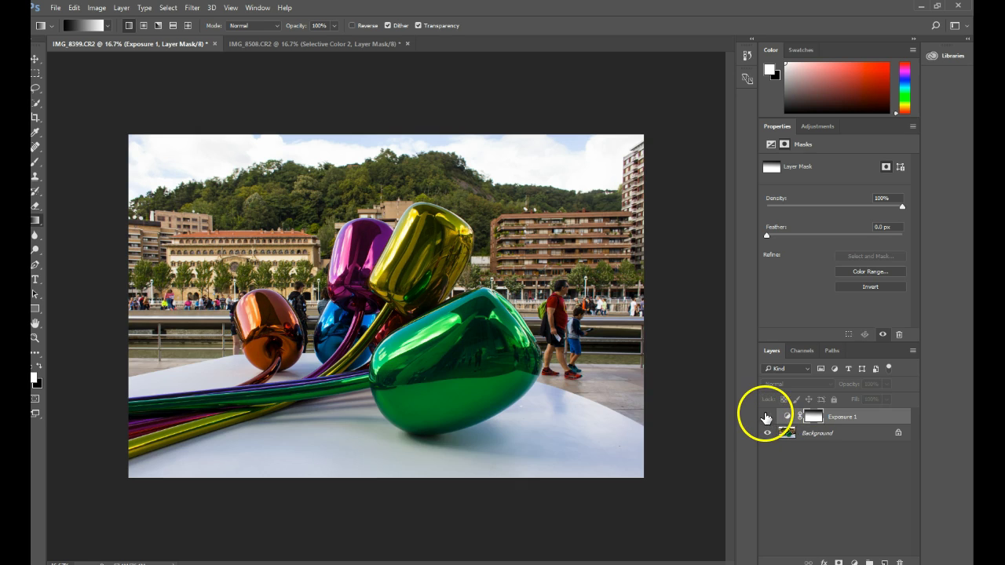
pyautogui.click(858, 436)
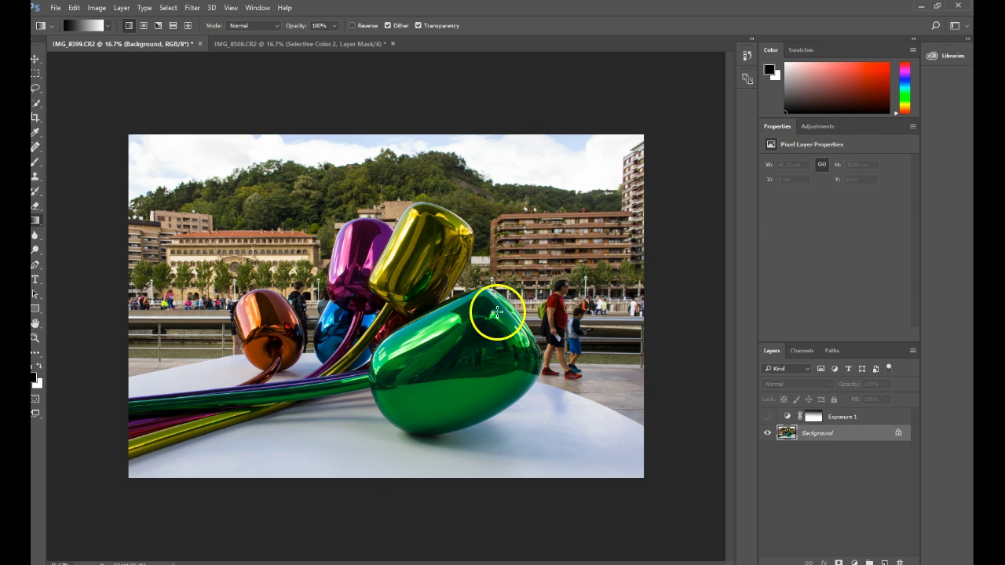
# - Add a Photo Filter adjustment layer above the Background, keeping Preserve Luminosity enabled, and set its density to 36%
pyautogui.click(819, 127)
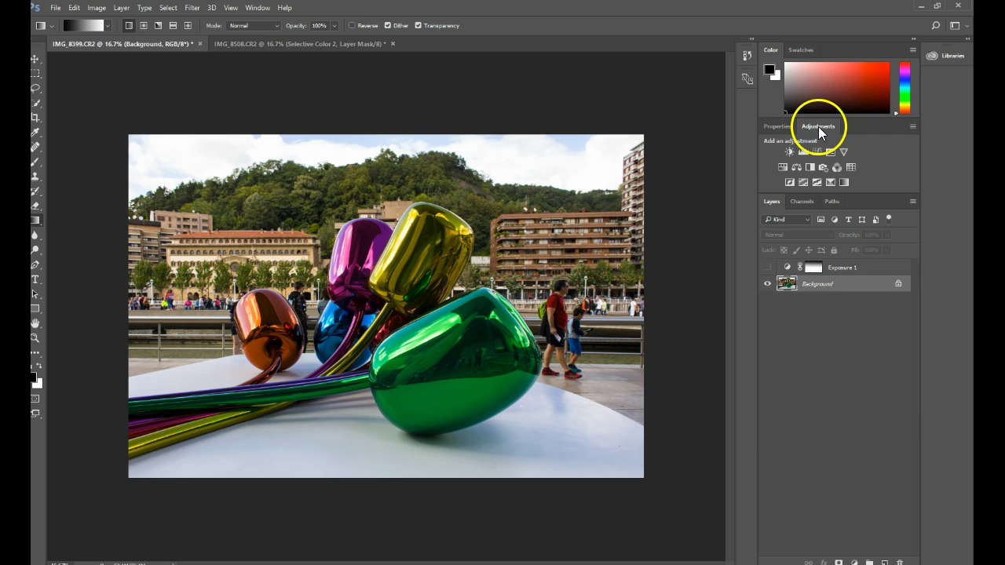
pyautogui.click(821, 167)
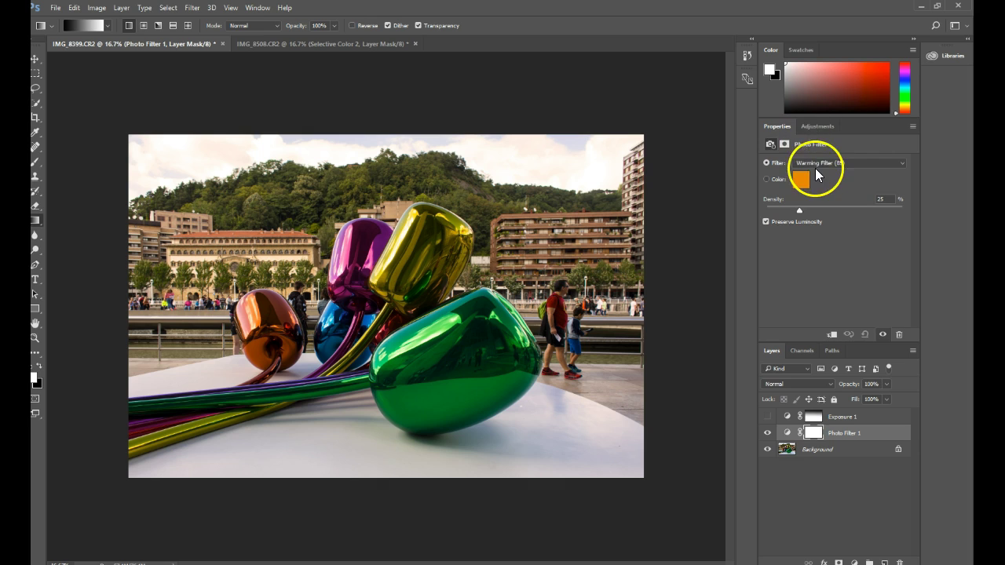
pyautogui.click(767, 223)
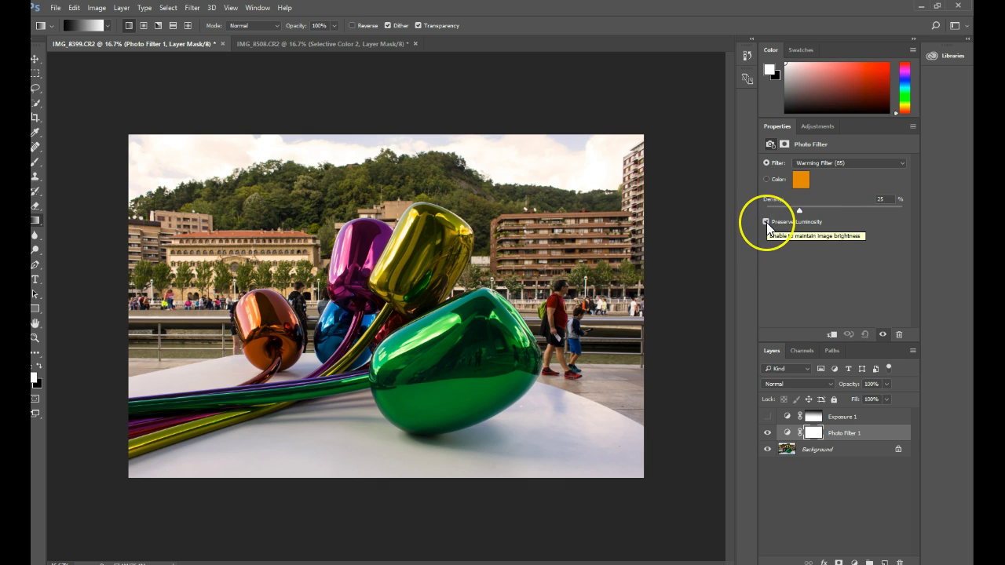
pyautogui.click(767, 223)
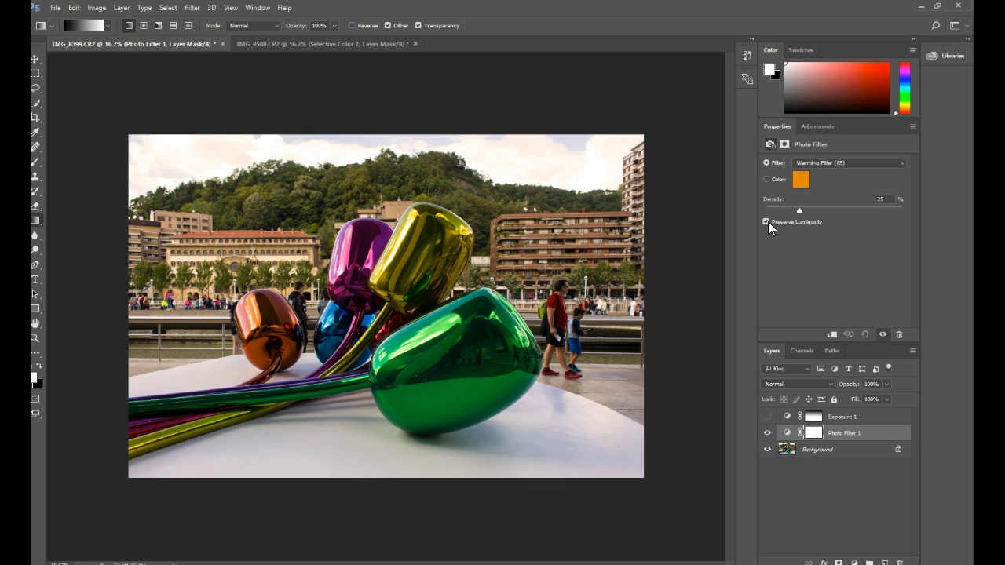
pyautogui.moveTo(815, 209)
pyautogui.mouseDown()
pyautogui.moveTo(860, 206)
pyautogui.moveTo(805, 203)
pyautogui.moveTo(893, 208)
pyautogui.moveTo(810, 204)
pyautogui.mouseUp()
# - Try the warming and cooling presets on the Photo Filter, including Cooling Filter (80) and (82), and settle on Red
pyautogui.click(825, 163)
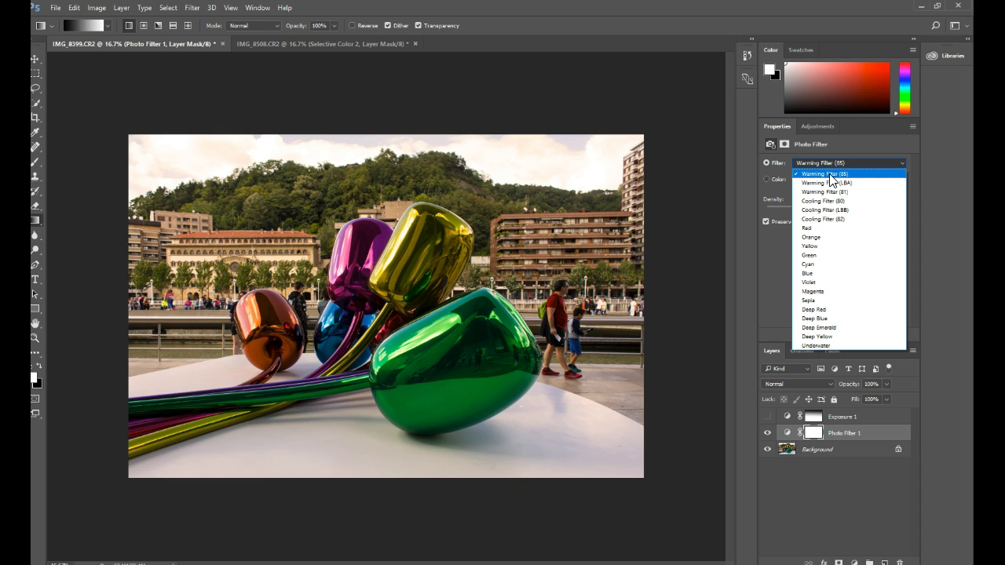
pyautogui.click(830, 175)
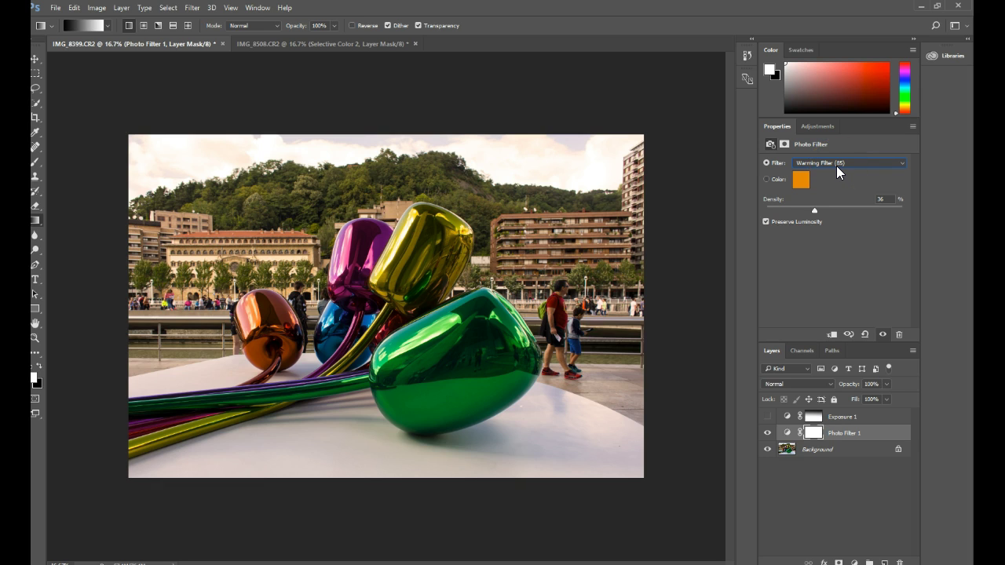
pyautogui.press('Down')
pyautogui.press('Down')
pyautogui.press('Down')
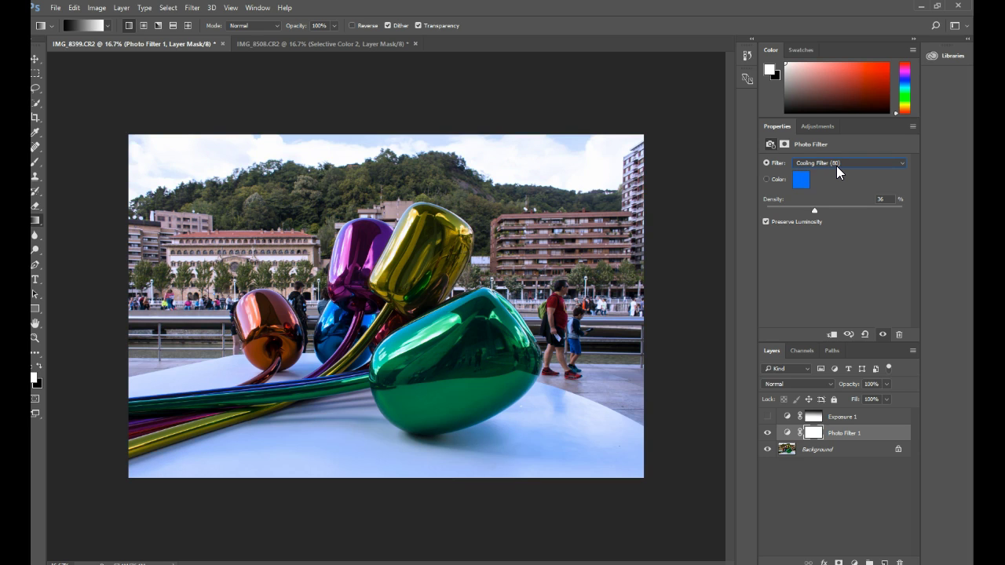
pyautogui.press('Down')
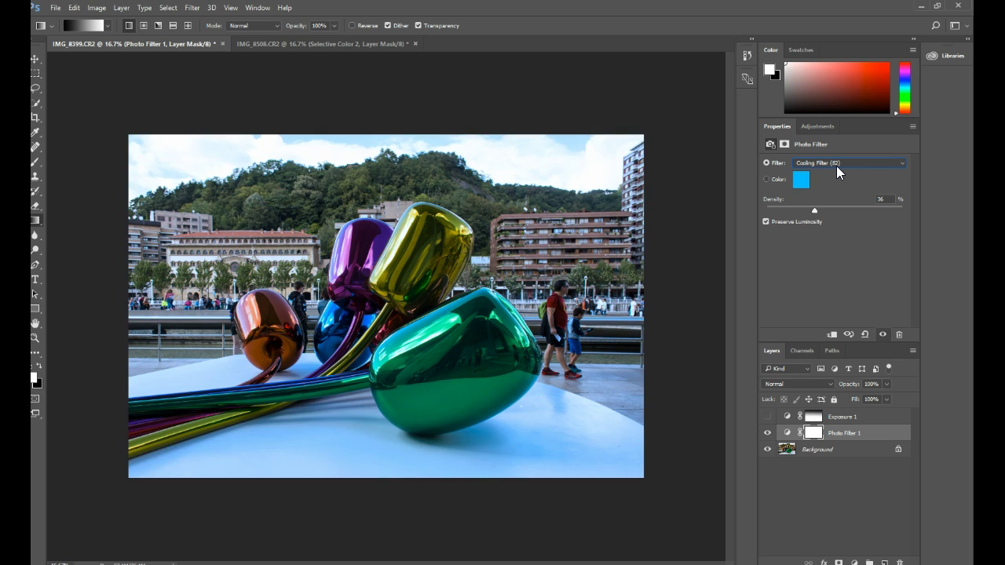
pyautogui.press('Down')
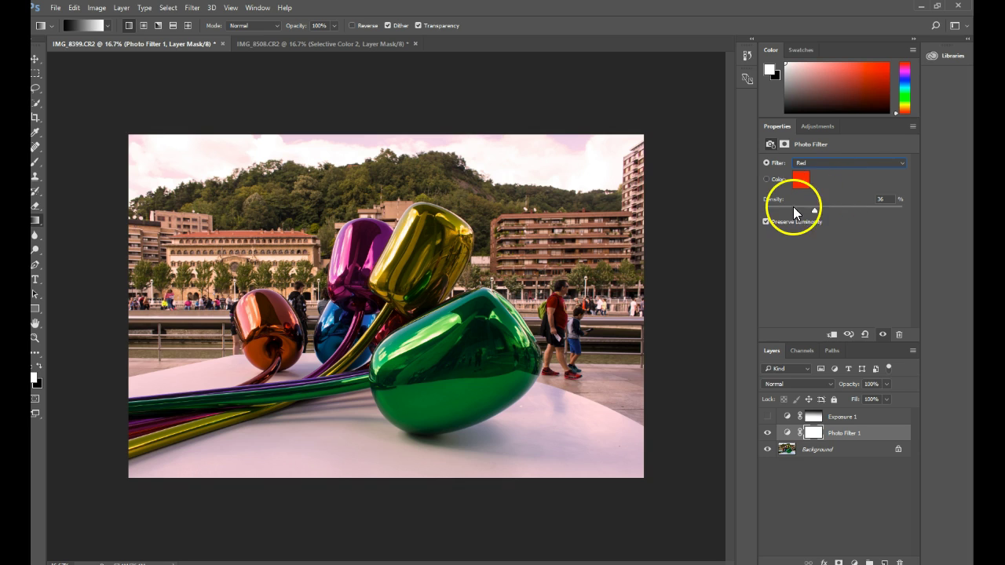
# - Switch the Photo Filter 1 layer off and on repeatedly to compare its red tint with the original photo
pyautogui.click(768, 434)
pyautogui.click(769, 434)
pyautogui.click(769, 434)
pyautogui.click(769, 434)
pyautogui.click(769, 435)
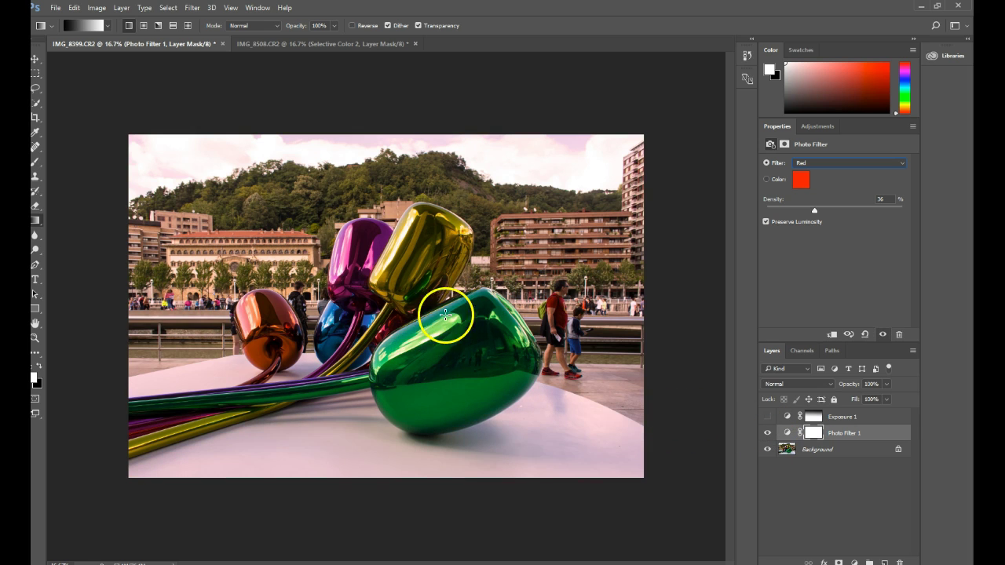
pyautogui.click(768, 433)
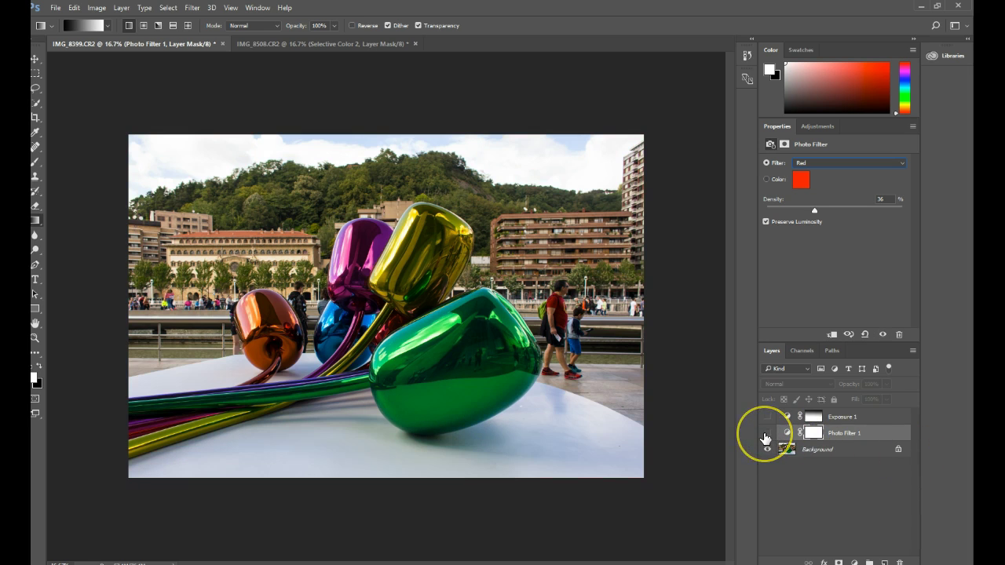
pyautogui.click(768, 435)
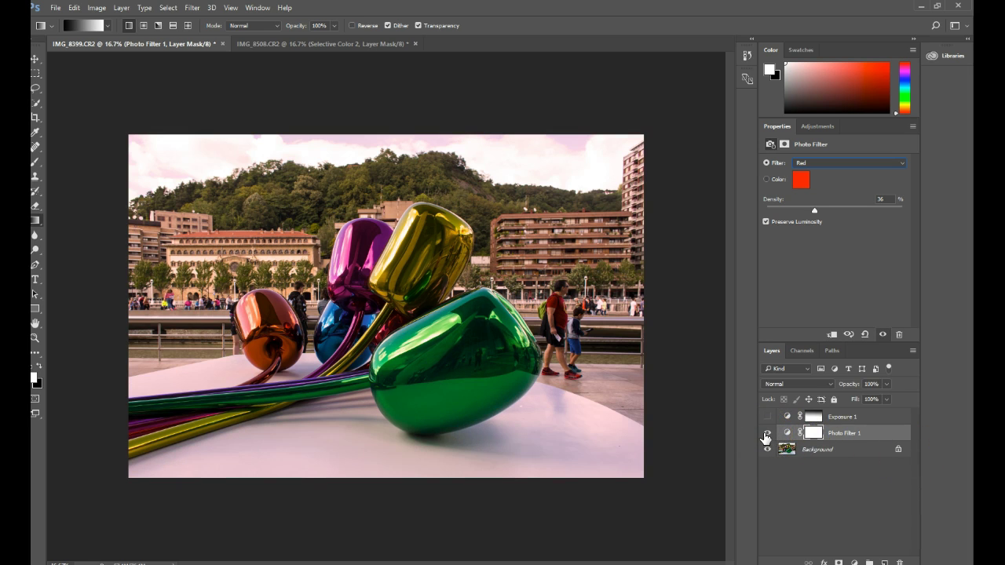
pyautogui.click(766, 434)
pyautogui.click(766, 434)
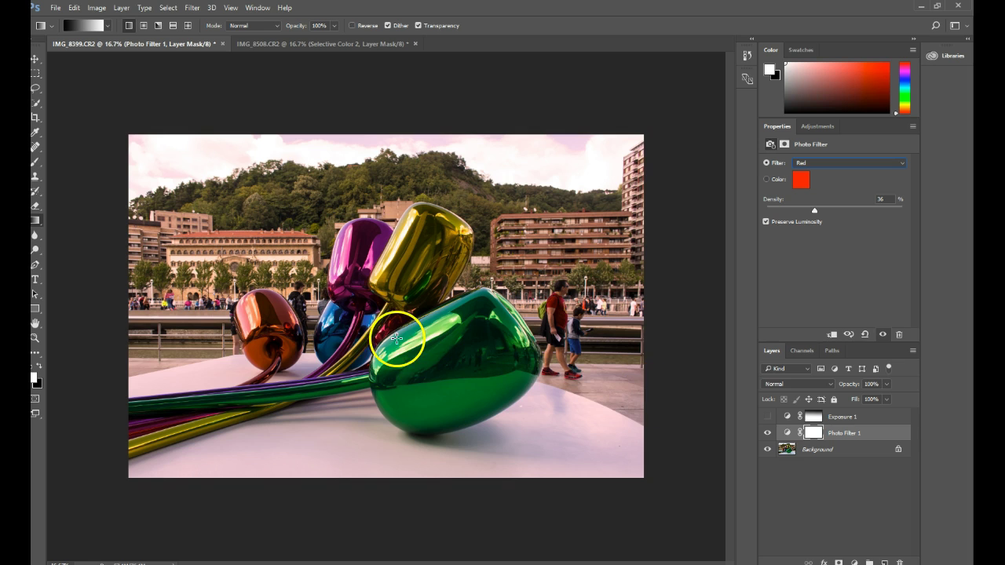
pyautogui.click(767, 435)
pyautogui.click(767, 435)
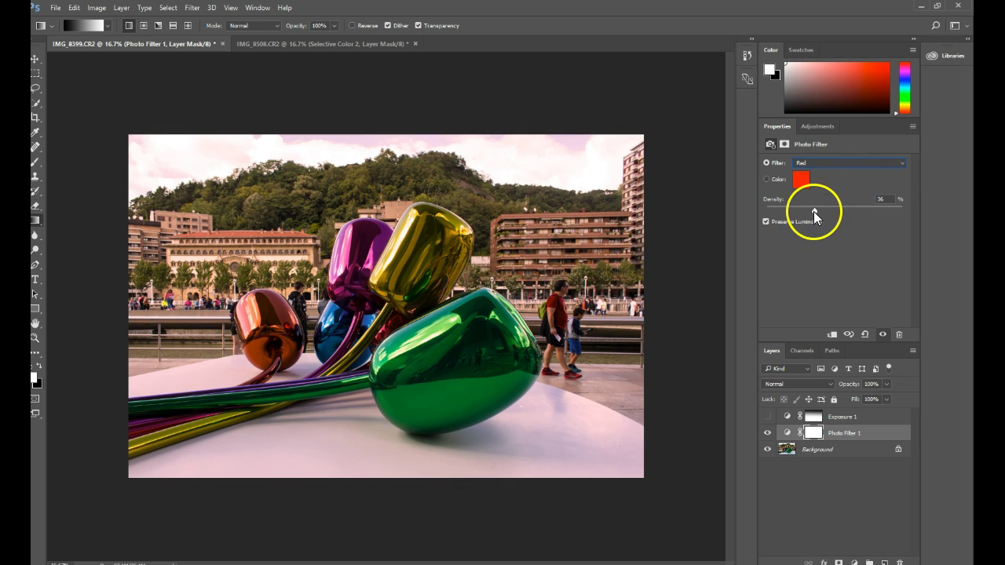
# - Set the red Photo Filter's density to 33% and compare the photo with and without the layer
pyautogui.moveTo(814, 211)
pyautogui.mouseDown()
pyautogui.moveTo(841, 211)
pyautogui.moveTo(785, 212)
pyautogui.moveTo(848, 217)
pyautogui.moveTo(830, 218)
pyautogui.mouseUp()
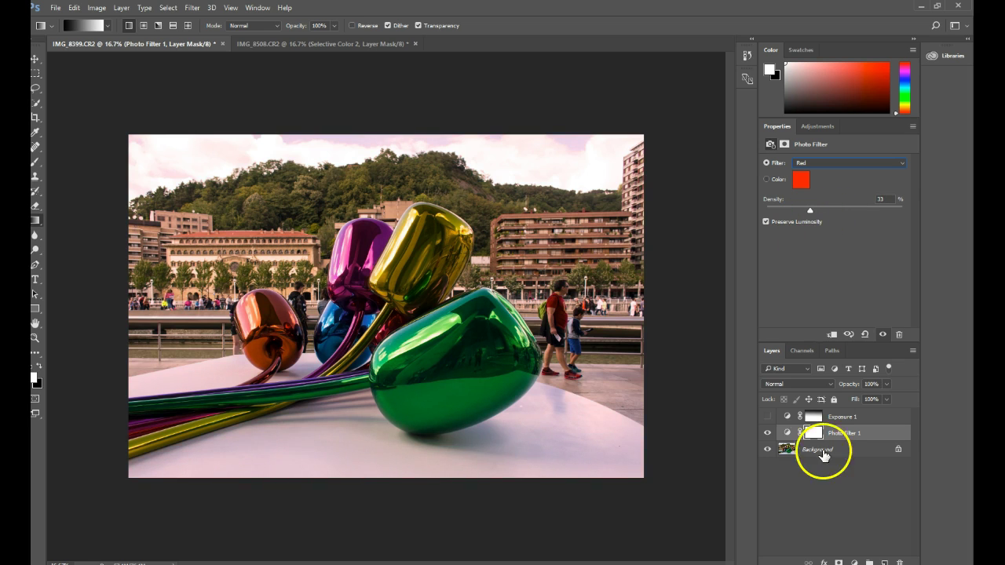
pyautogui.click(768, 433)
pyautogui.click(768, 432)
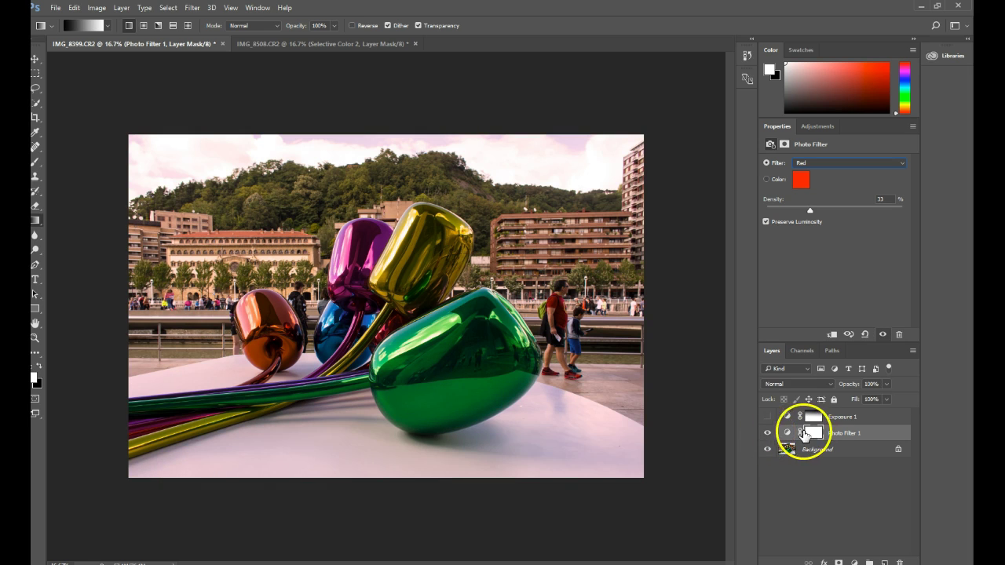
# - Target the Photo Filter 1 layer mask and activate the Brush tool for painting on it
pyautogui.click(814, 437)
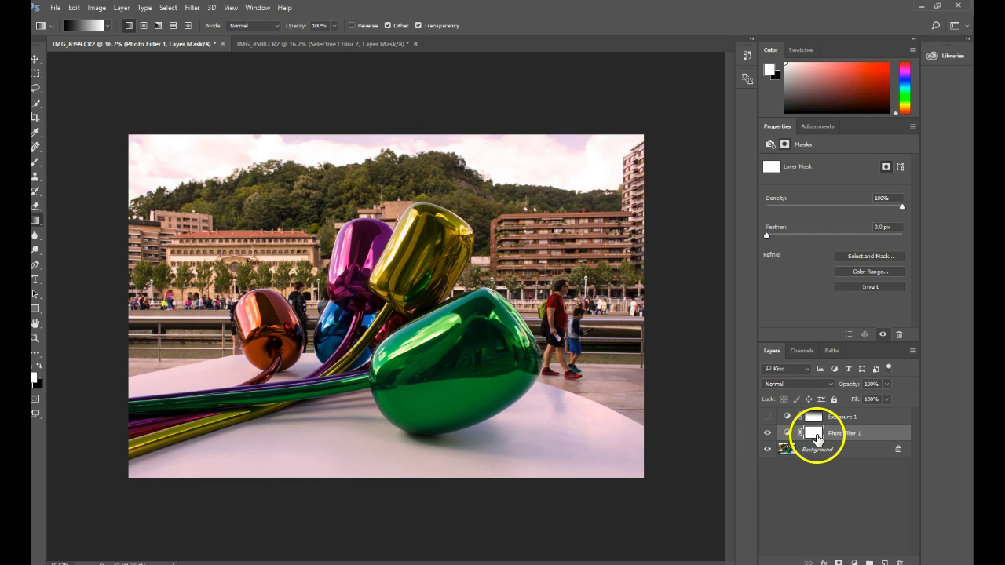
pyautogui.rightClick(38, 216)
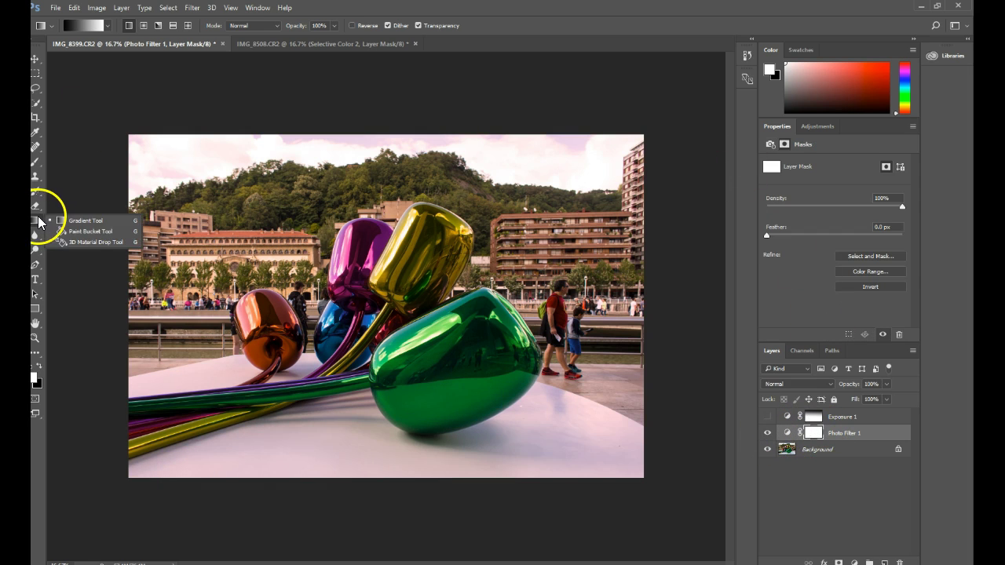
pyautogui.click(125, 223)
pyautogui.click(35, 165)
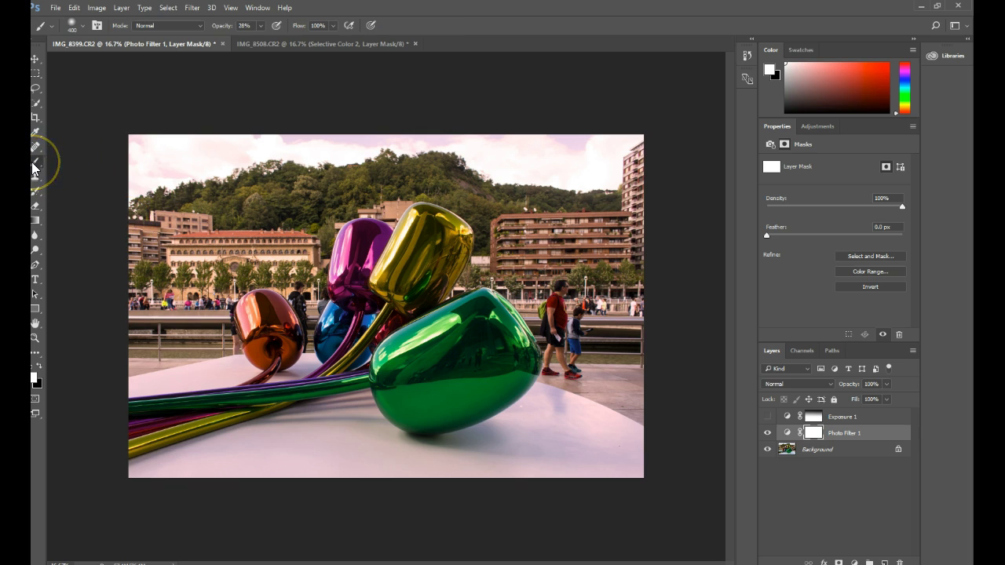
pyautogui.rightClick(35, 166)
pyautogui.click(117, 158)
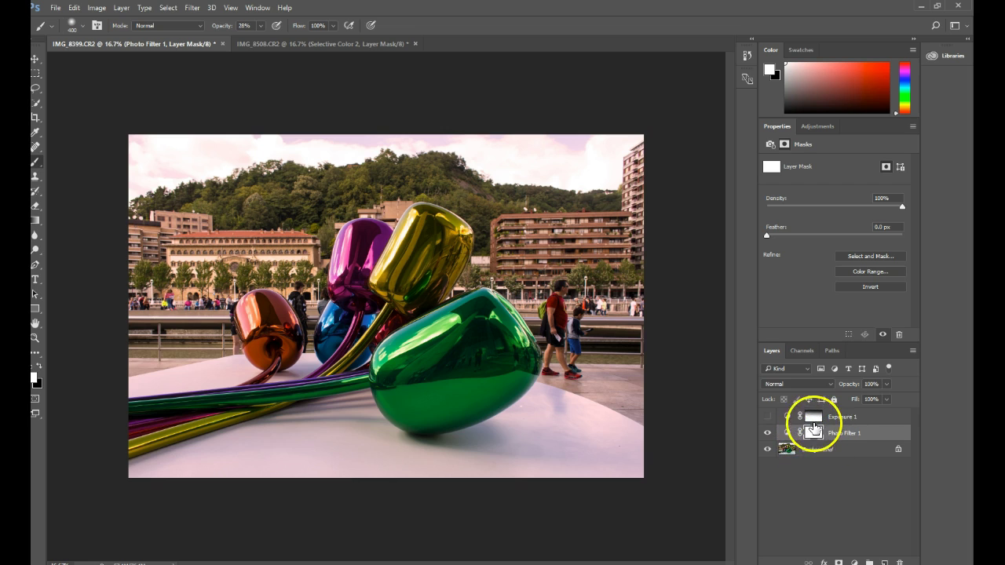
# - Swap the foreground and background colors back and forth, ending with black as the foreground color
pyautogui.click(41, 364)
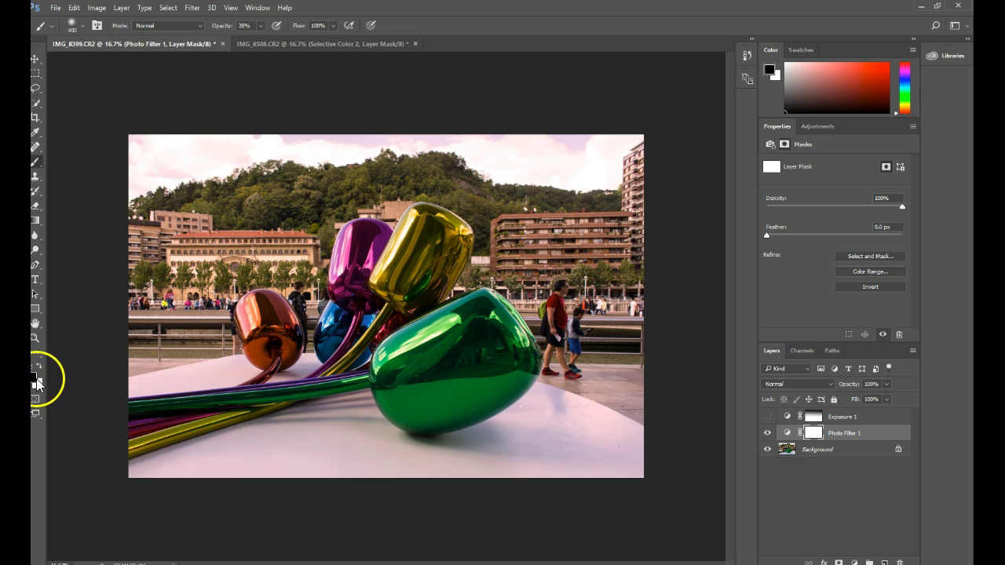
pyautogui.press('x')
pyautogui.press('x')
pyautogui.press('x')
pyautogui.press('x')
pyautogui.press('x')
pyautogui.press('x')
pyautogui.press('x')
pyautogui.press('x')
pyautogui.press('x')
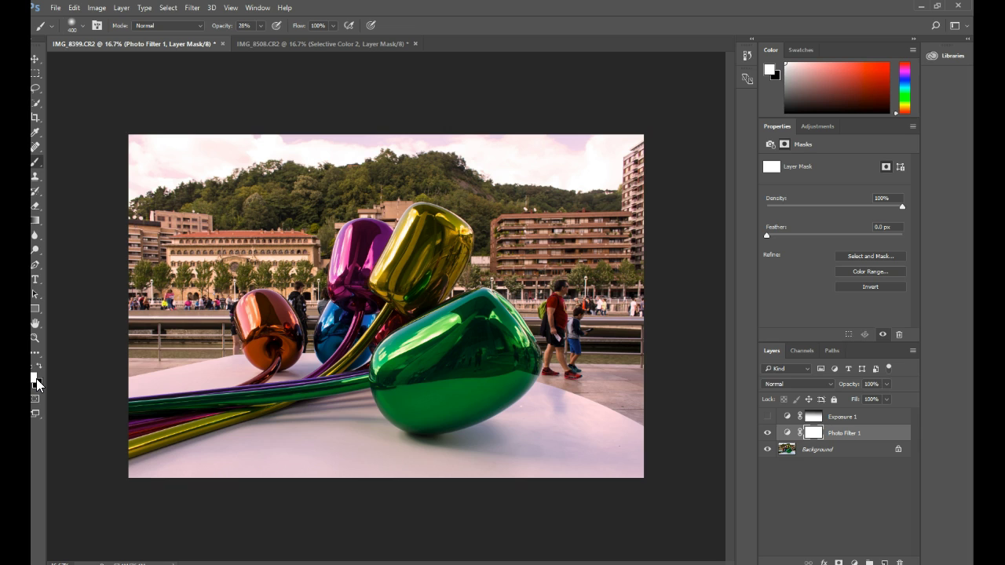
pyautogui.press('x')
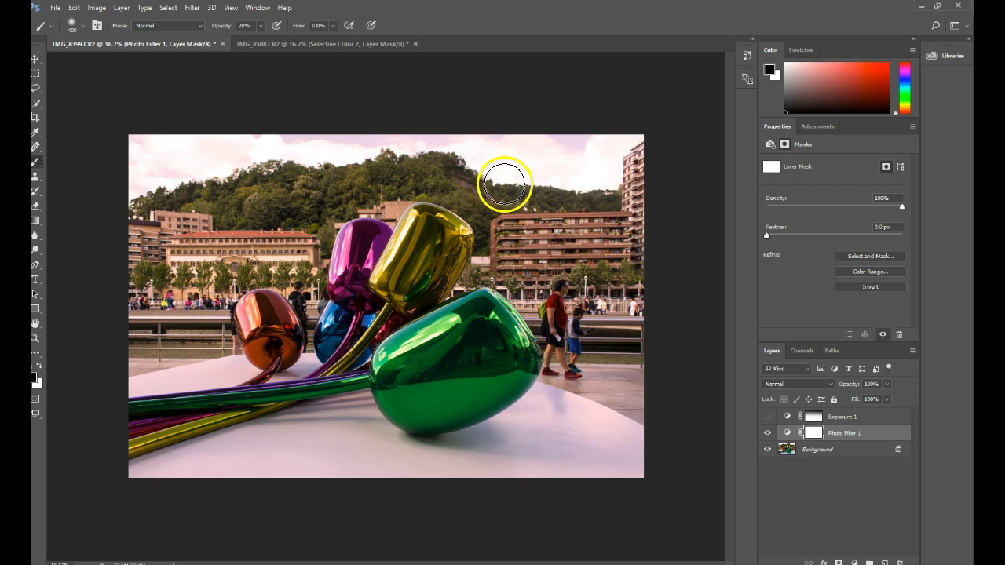
# - Choose the soft round 400 px brush with 0% hardness and set its opacity to 42%
pyautogui.click(75, 27)
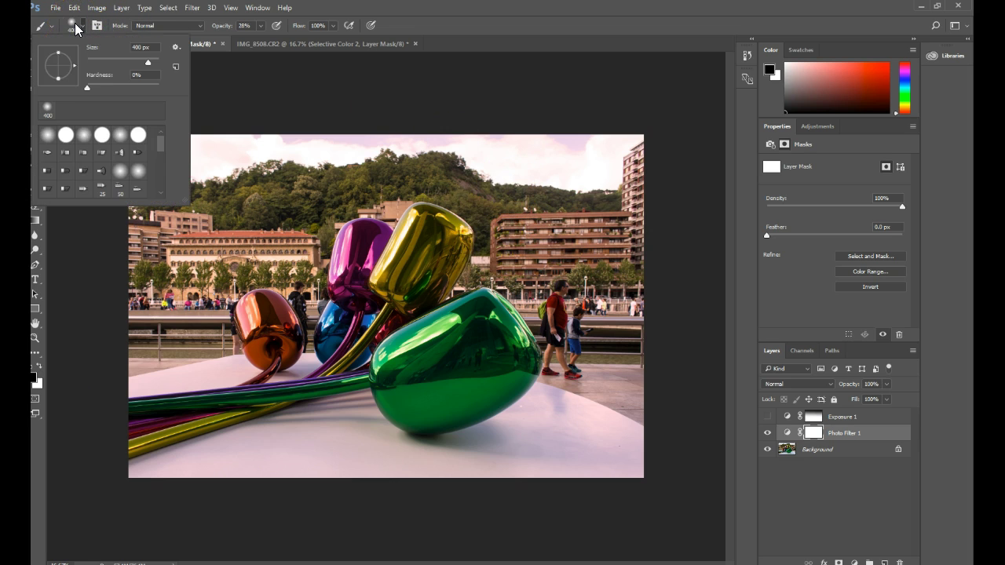
pyautogui.click(48, 108)
pyautogui.click(242, 108)
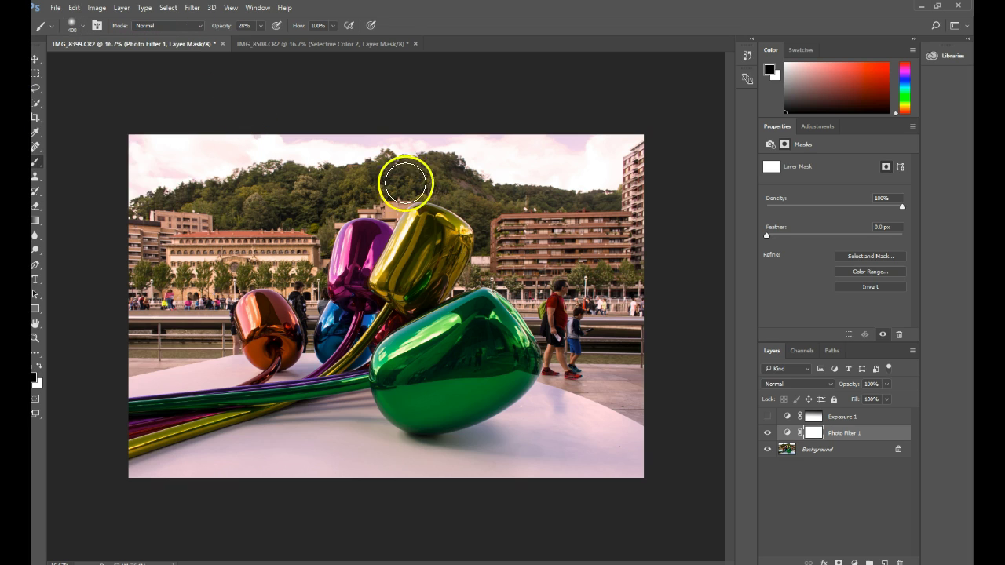
pyautogui.click(260, 26)
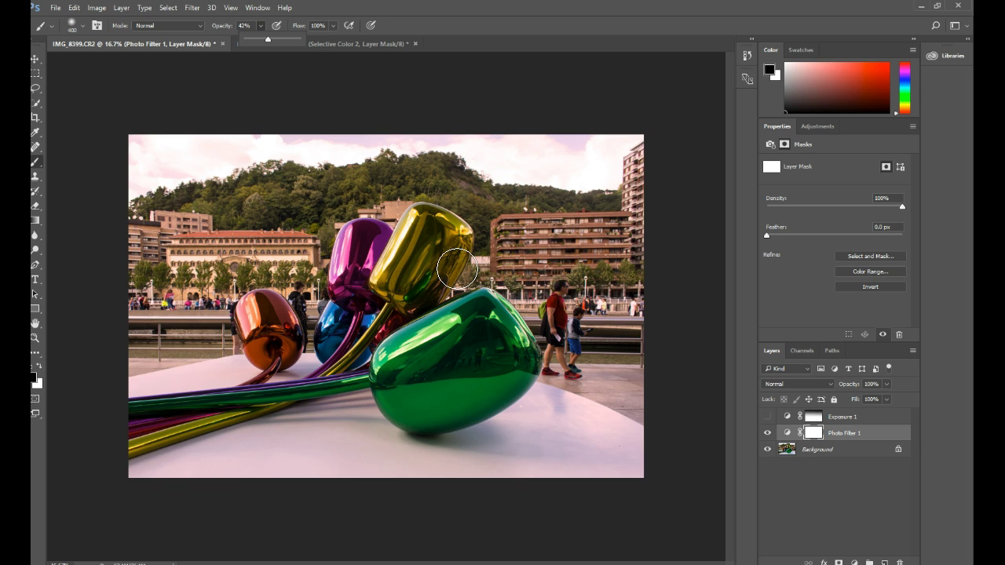
# - Try smaller and larger brush sizes over the sculpture, and settle on 250 px
pyautogui.press('[')
pyautogui.press('[')
pyautogui.press('[')
pyautogui.press('[')
pyautogui.press('[')
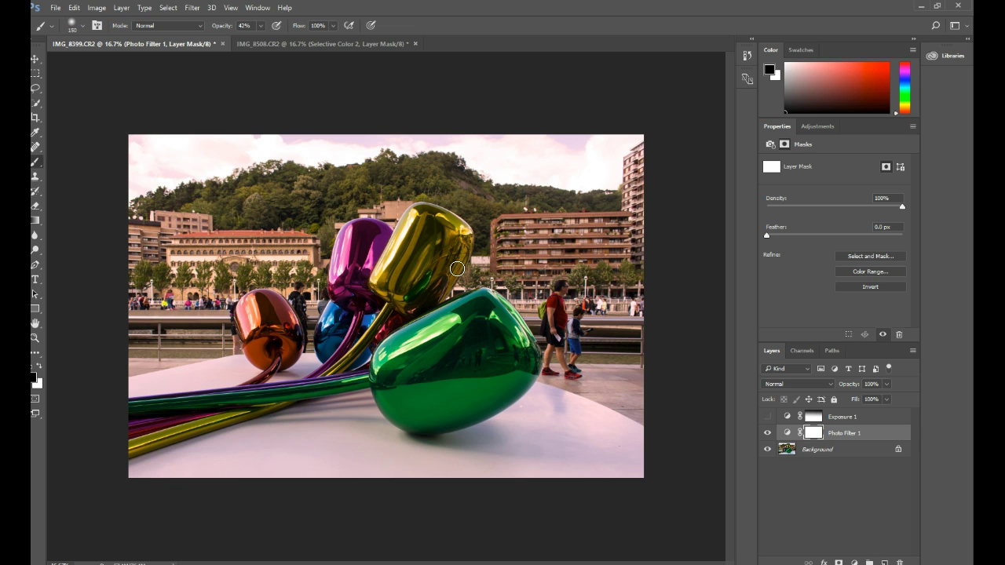
pyautogui.press(']')
pyautogui.press(']')
pyautogui.press(']')
pyautogui.press(']')
pyautogui.press(']')
pyautogui.press(']')
pyautogui.press(']')
pyautogui.press('[')
pyautogui.press('[')
pyautogui.press('[')
pyautogui.press('[')
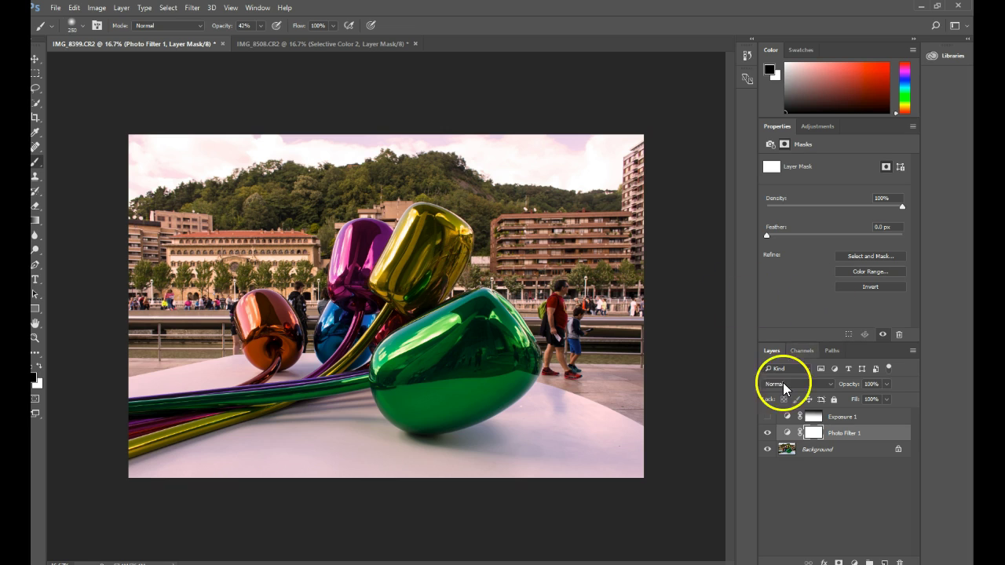
# - Set the brush opacity to 100% and paint black over the sky on the Photo Filter 1 layer mask
pyautogui.click(856, 440)
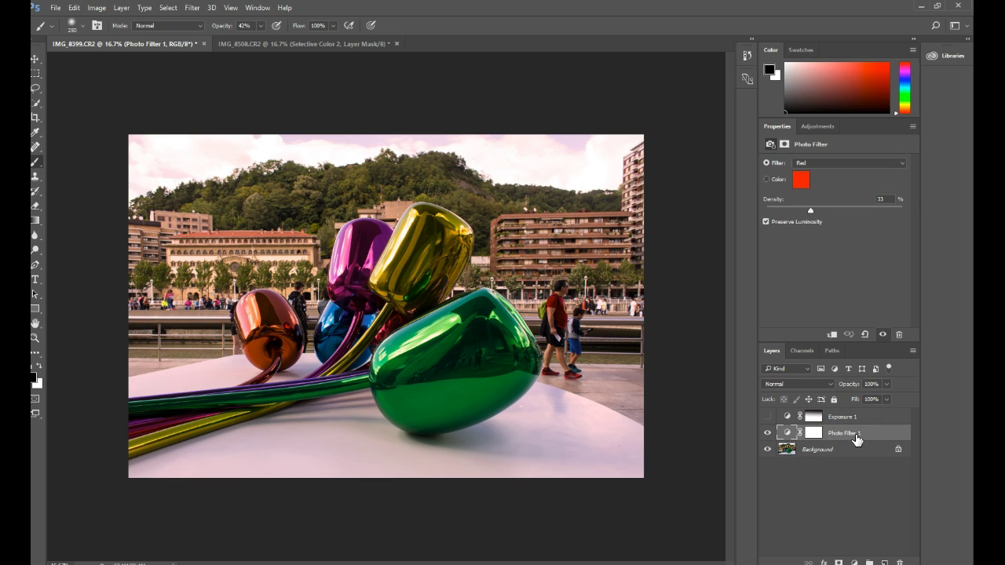
pyautogui.click(815, 432)
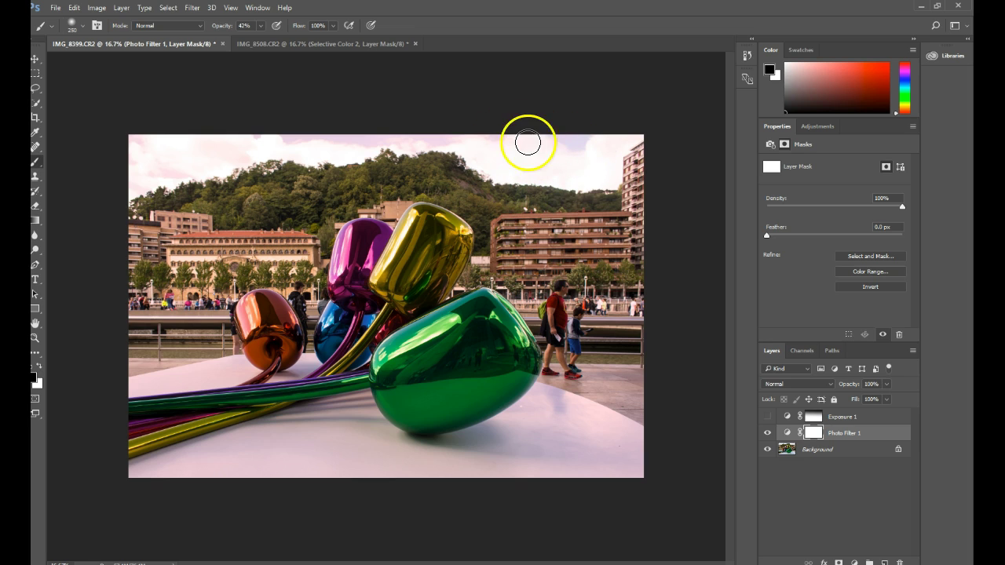
pyautogui.click(259, 27)
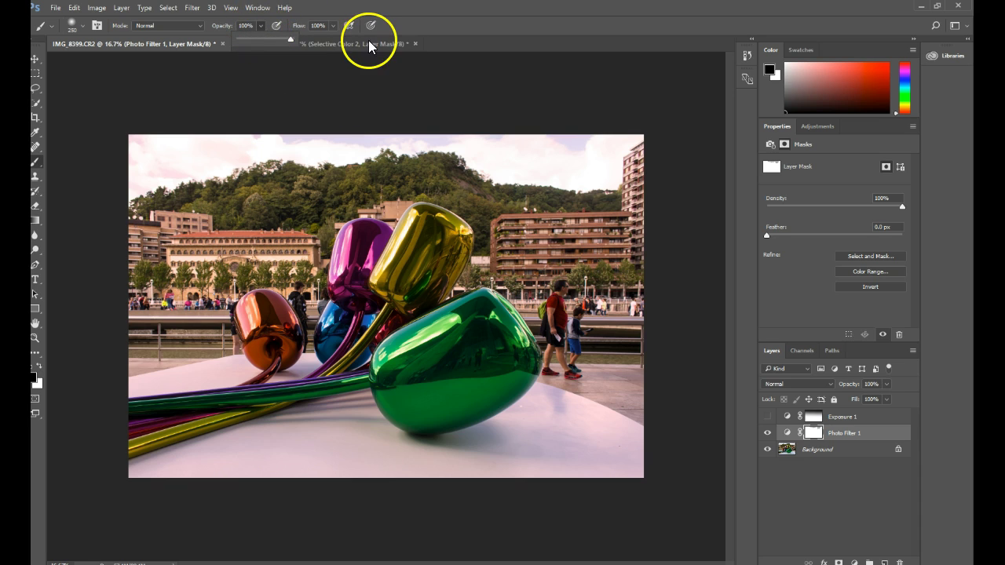
pyautogui.click(585, 147)
pyautogui.moveTo(408, 140)
pyautogui.mouseDown()
pyautogui.moveTo(209, 167)
pyautogui.moveTo(253, 151)
pyautogui.moveTo(124, 145)
pyautogui.moveTo(118, 130)
pyautogui.moveTo(147, 189)
pyautogui.moveTo(236, 161)
pyautogui.moveTo(277, 159)
pyautogui.moveTo(216, 204)
pyautogui.mouseUp()
# - Paint the remaining tinted sky above the hill and beside the tall building out of the Photo Filter 1 mask
pyautogui.hotkey('ctrl', '+')
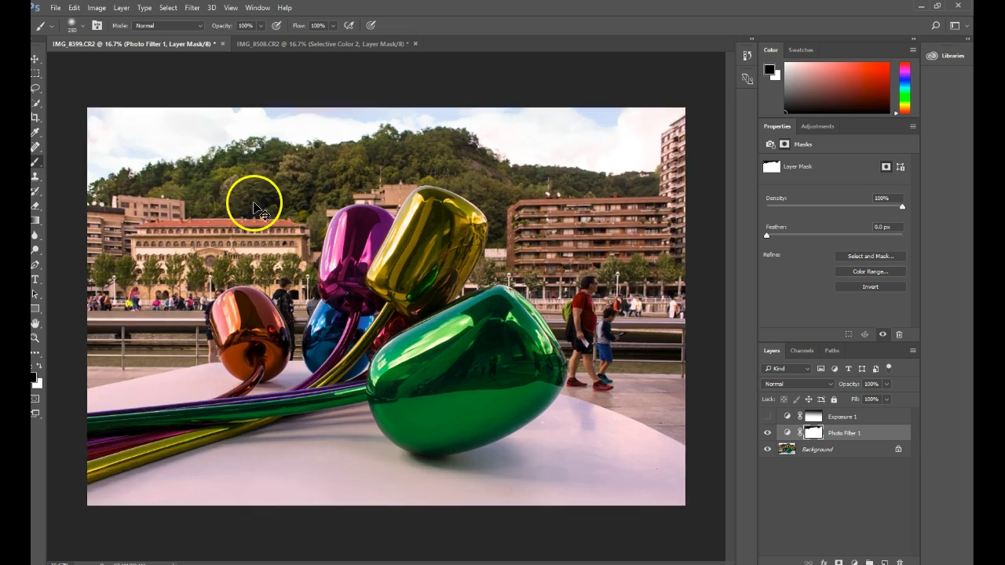
pyautogui.hotkey('ctrl', '+')
pyautogui.moveTo(249, 113); pyautogui.dragTo(553, 293)
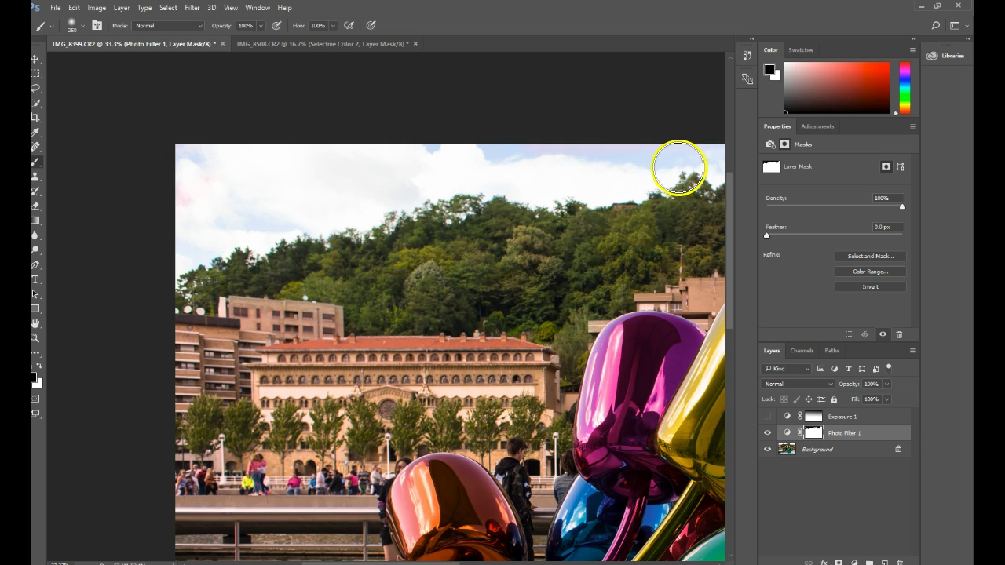
pyautogui.moveTo(651, 224); pyautogui.dragTo(316, 225)
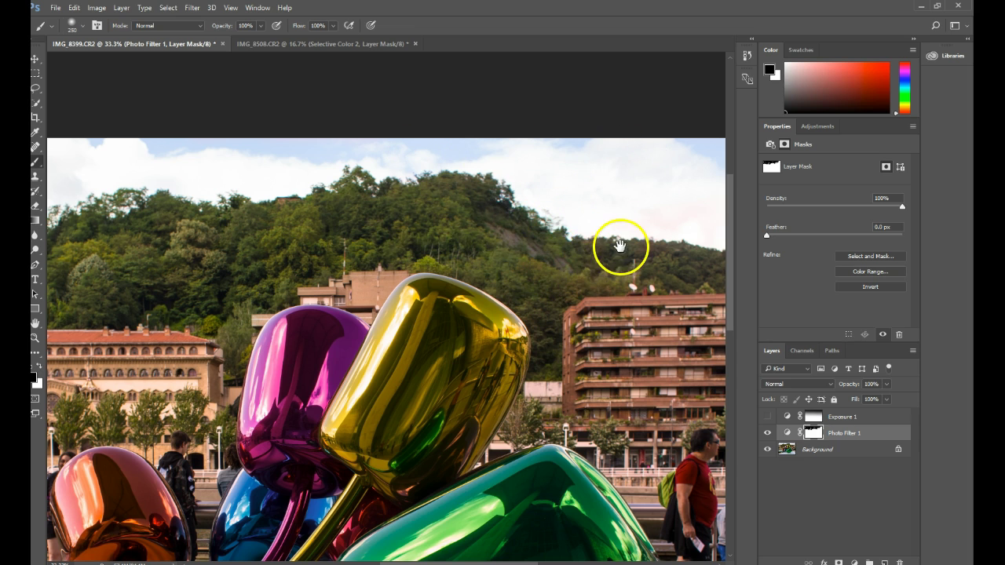
pyautogui.moveTo(621, 246); pyautogui.dragTo(489, 231)
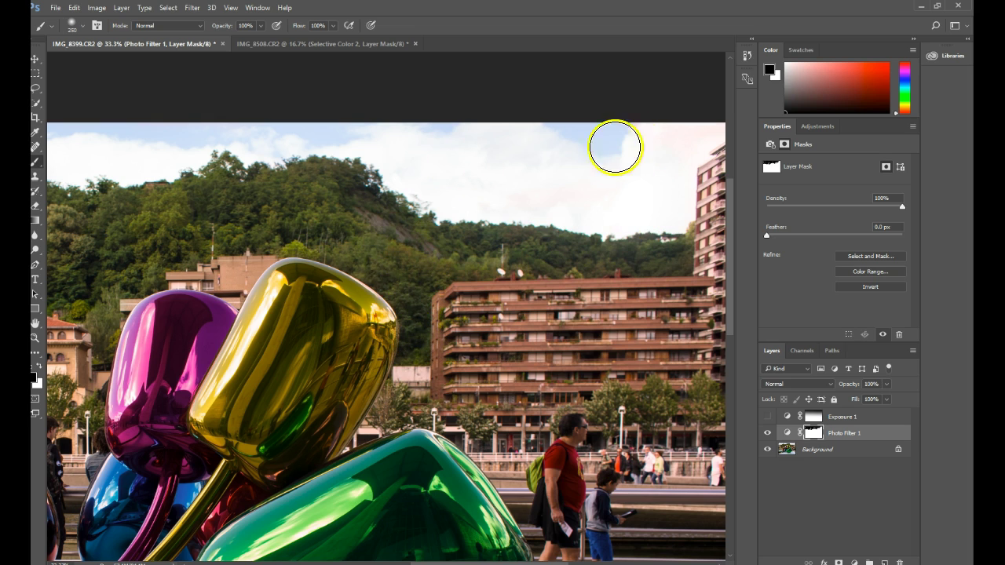
pyautogui.moveTo(487, 194); pyautogui.dragTo(419, 211)
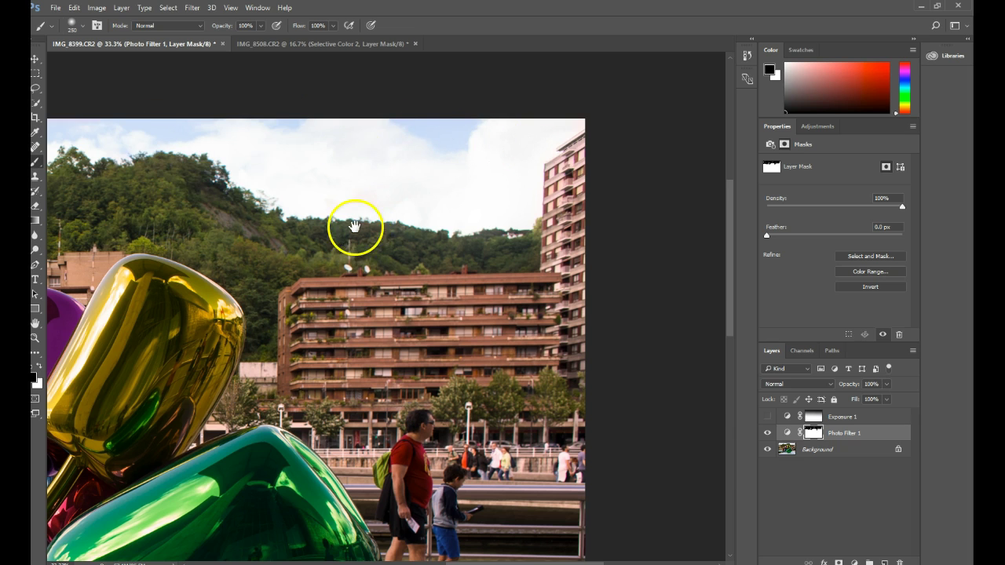
pyautogui.moveTo(355, 227); pyautogui.dragTo(733, 206)
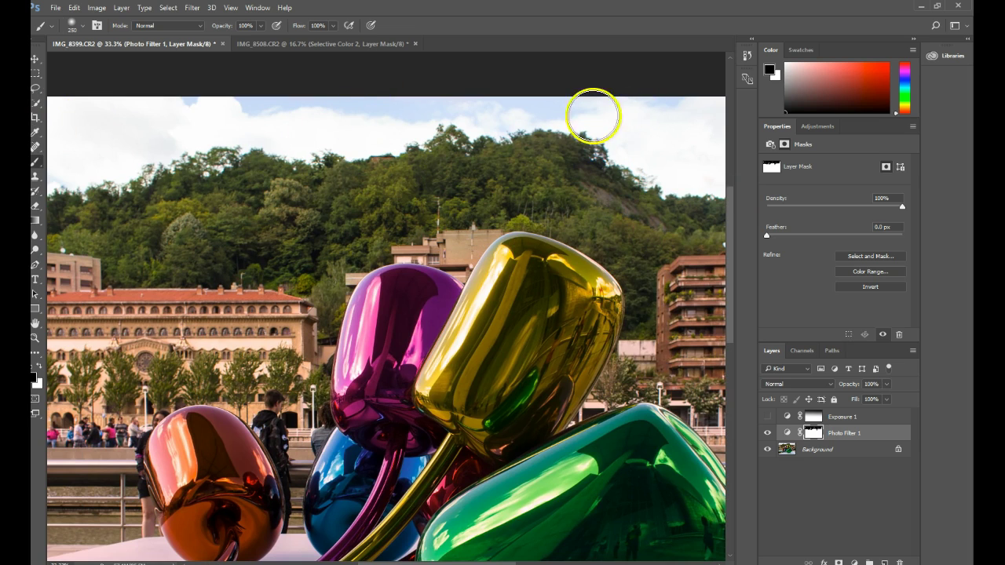
# - Compare the photo with the Photo Filter 1 layer hidden and shown several times, leaving it visible
pyautogui.click(768, 434)
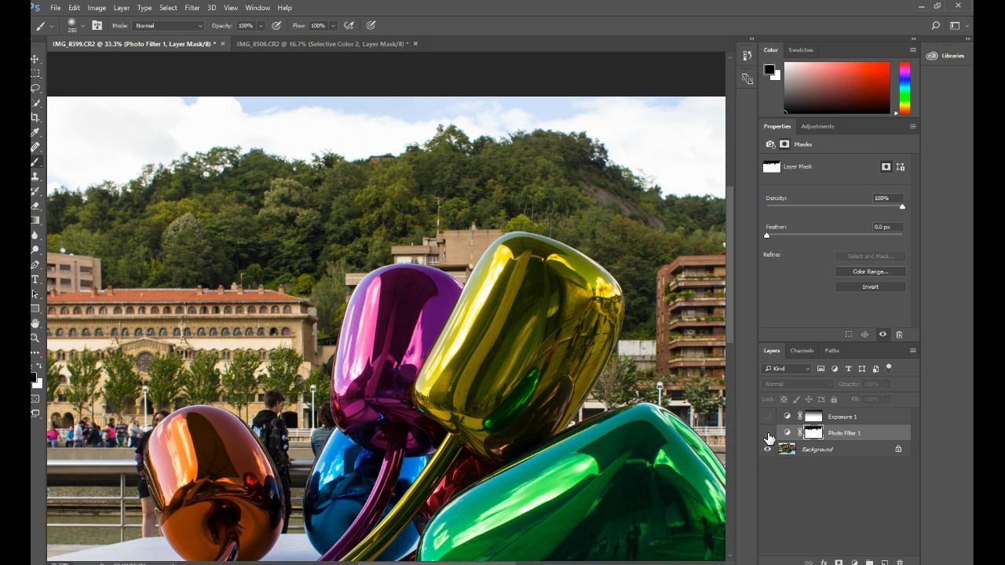
pyautogui.click(768, 434)
pyautogui.click(768, 434)
pyautogui.click(769, 434)
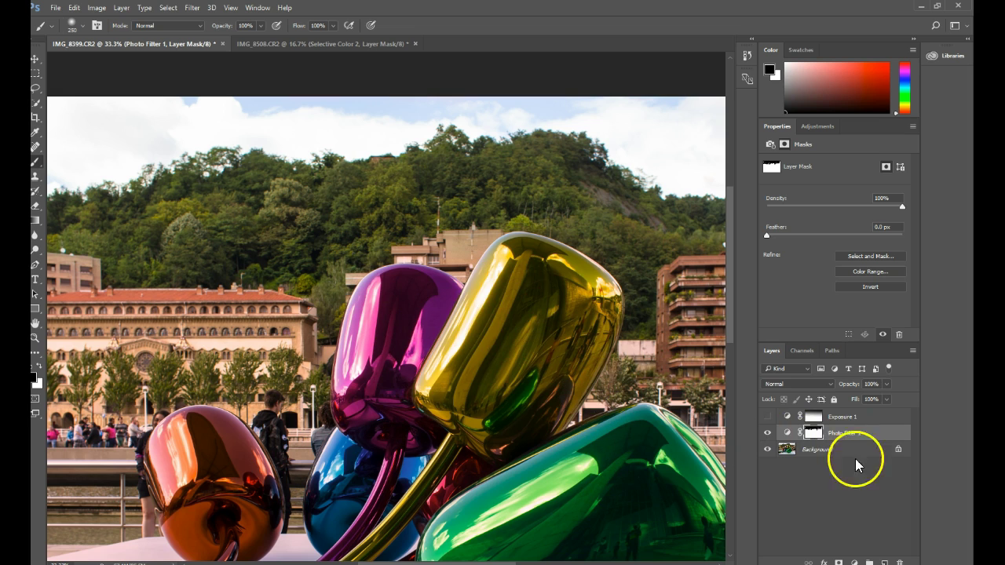
pyautogui.click(767, 435)
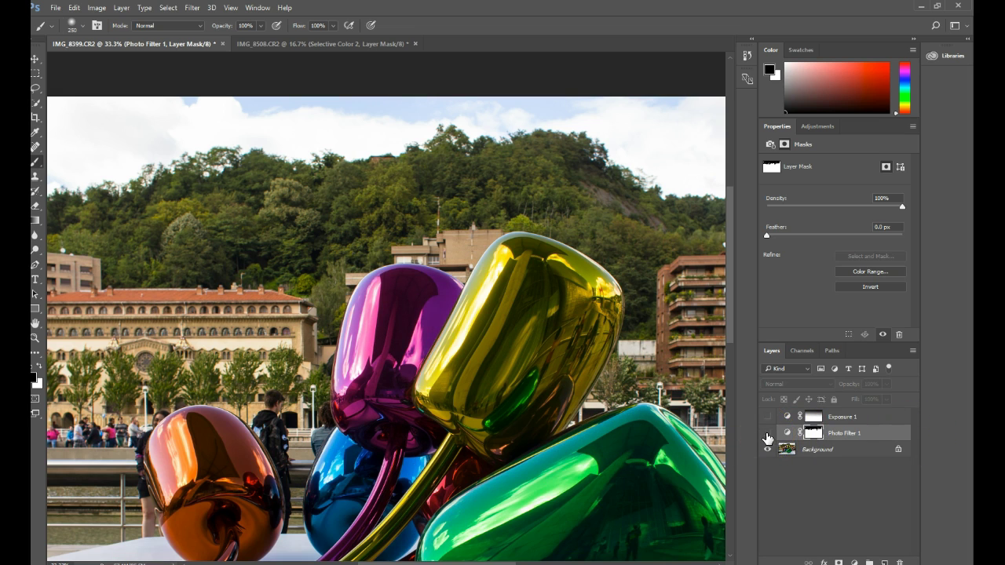
pyautogui.click(767, 435)
pyautogui.click(767, 436)
pyautogui.click(767, 436)
# - Disable the Photo Filter 1 layer mask to examine the unmasked filter, and enable the mask again
pyautogui.click(809, 438)
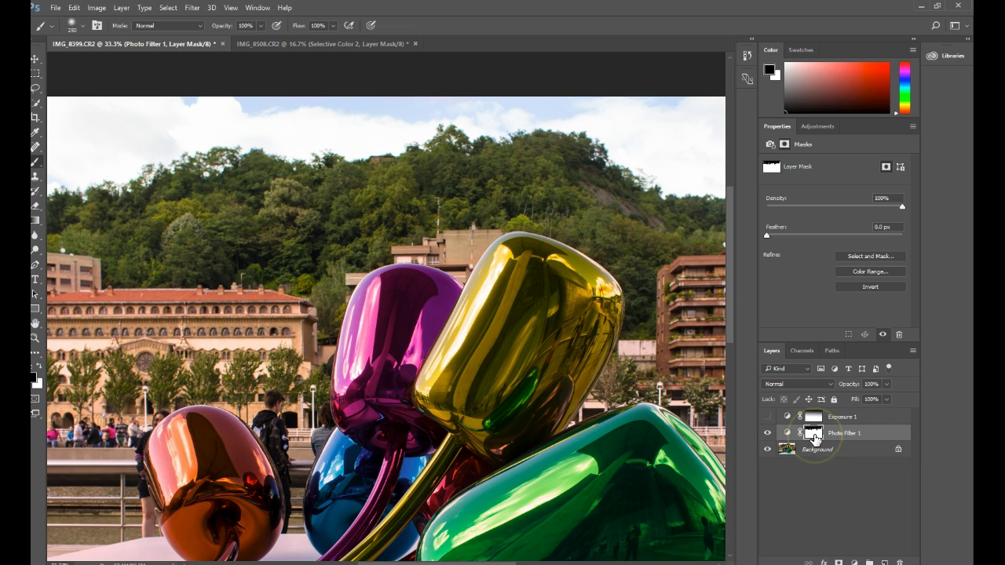
pyautogui.rightClick(815, 440)
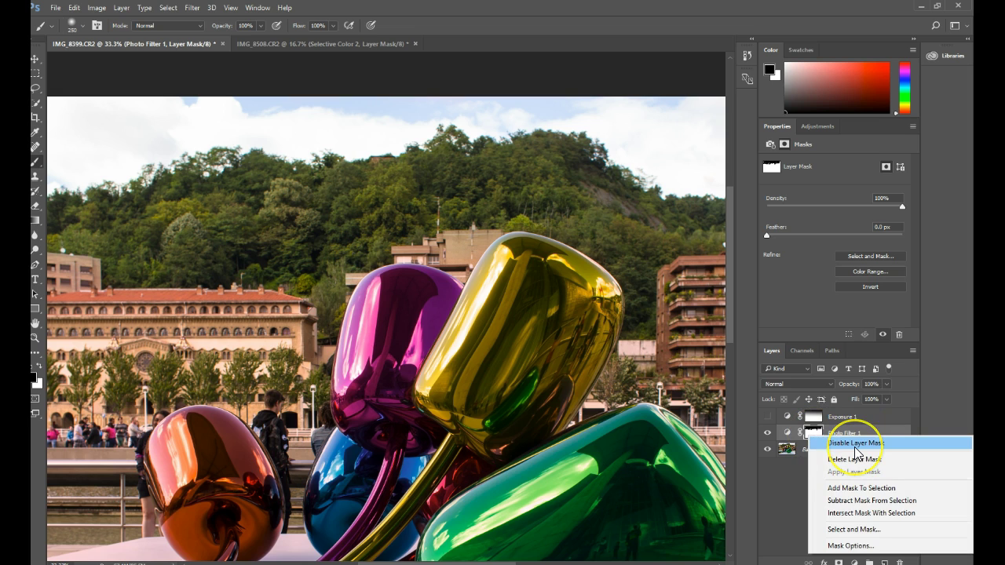
pyautogui.click(856, 444)
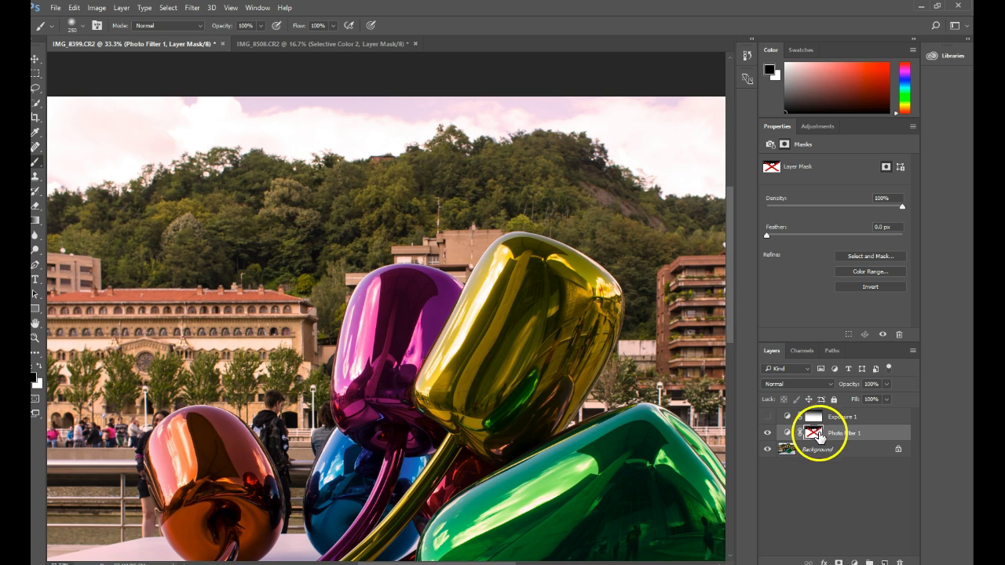
pyautogui.rightClick(817, 436)
pyautogui.click(840, 441)
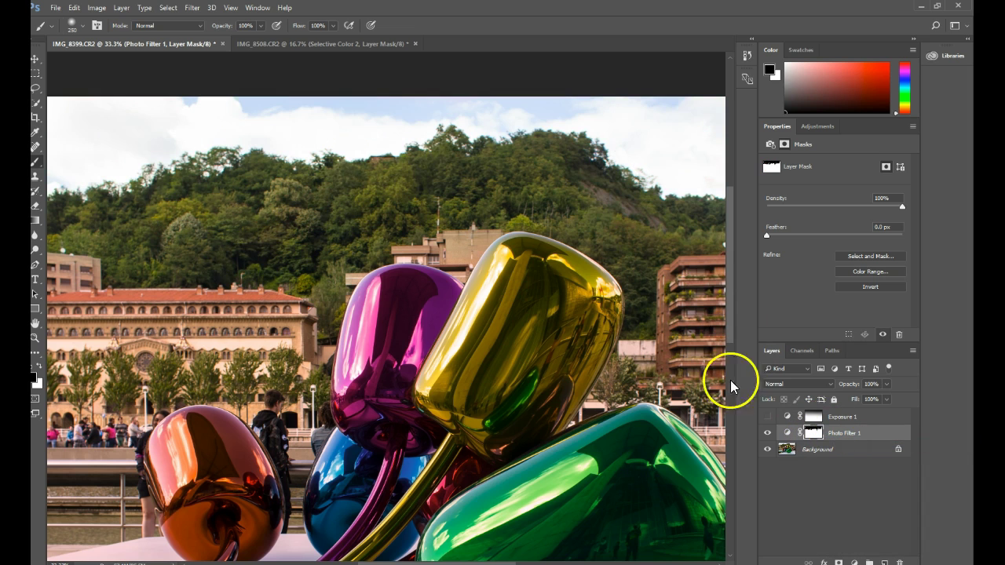
# - Paint black over the purple and yellow tulips on the Photo Filter 1 mask and toggle the layer's visibility to compare
pyautogui.scroll(-2, 638, 357)
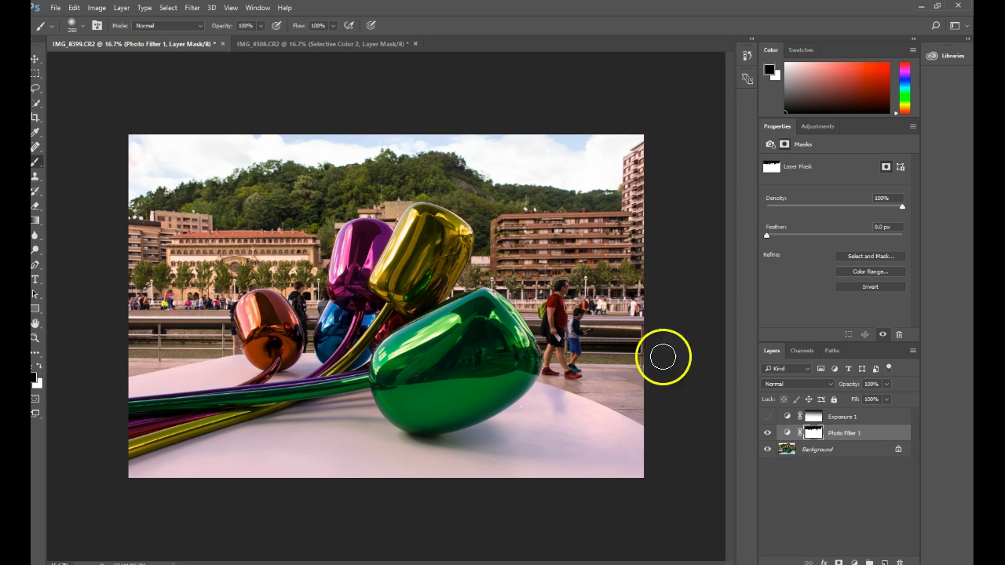
pyautogui.scroll(2, 382, 162)
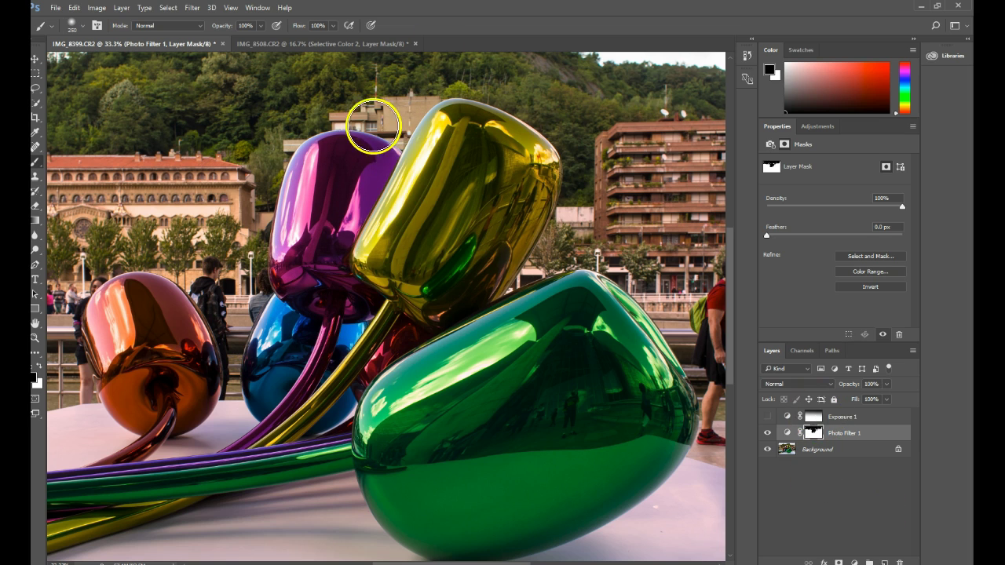
pyautogui.click(767, 435)
pyautogui.click(767, 435)
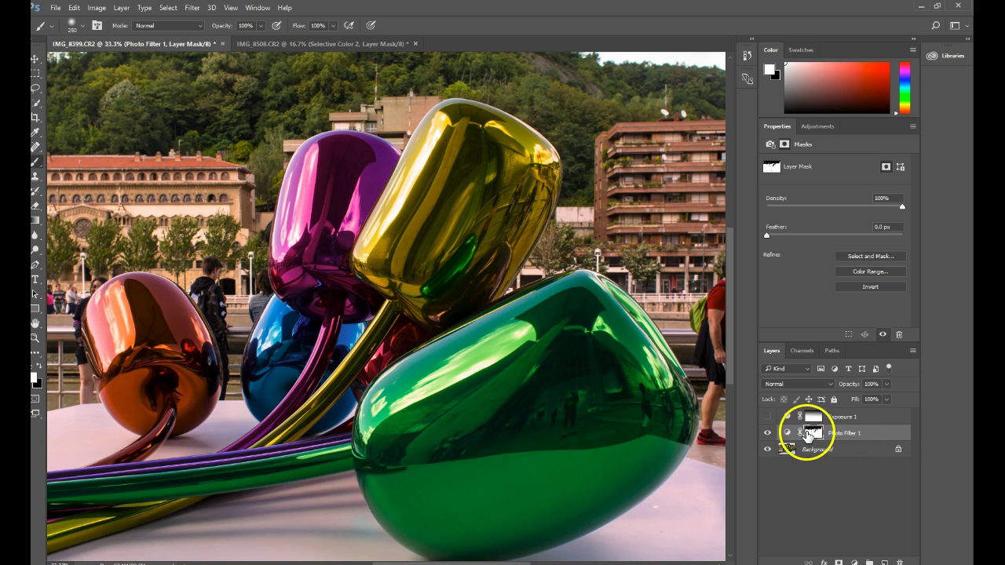
# - Set the Layers panel to the largest thumbnail size, with thumbnails showing the entire document
pyautogui.rightClick(814, 434)
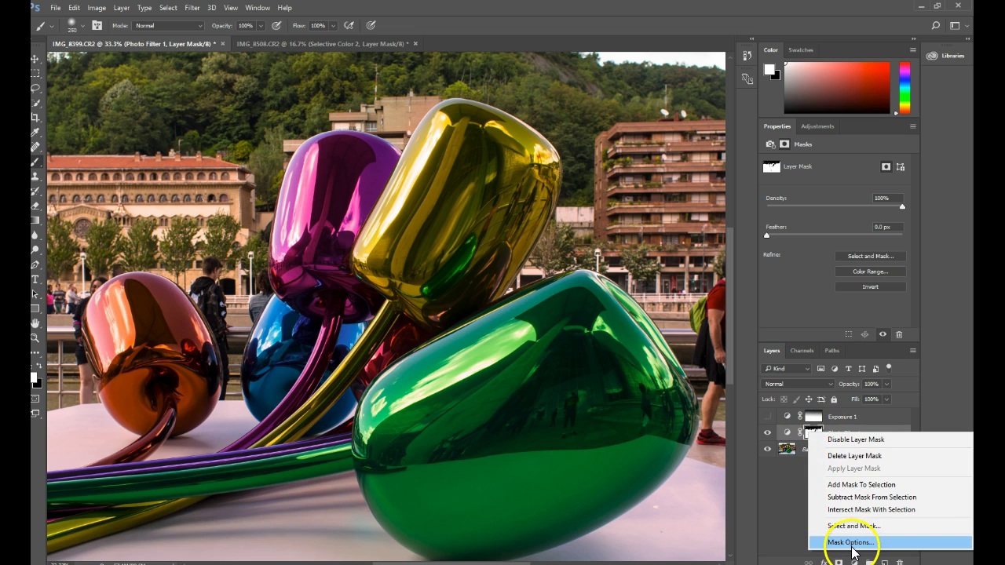
pyautogui.click(838, 444)
pyautogui.click(913, 351)
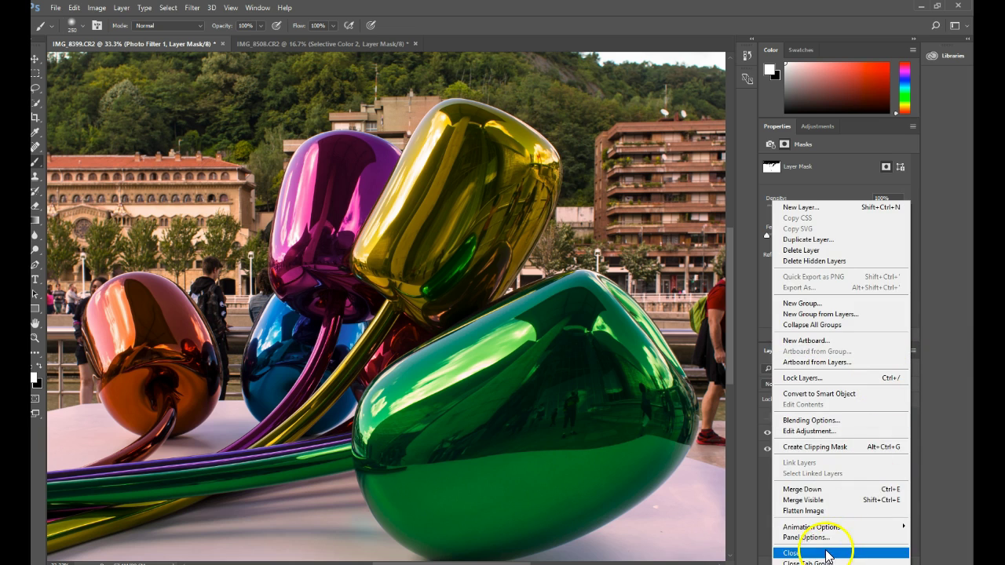
pyautogui.click(814, 538)
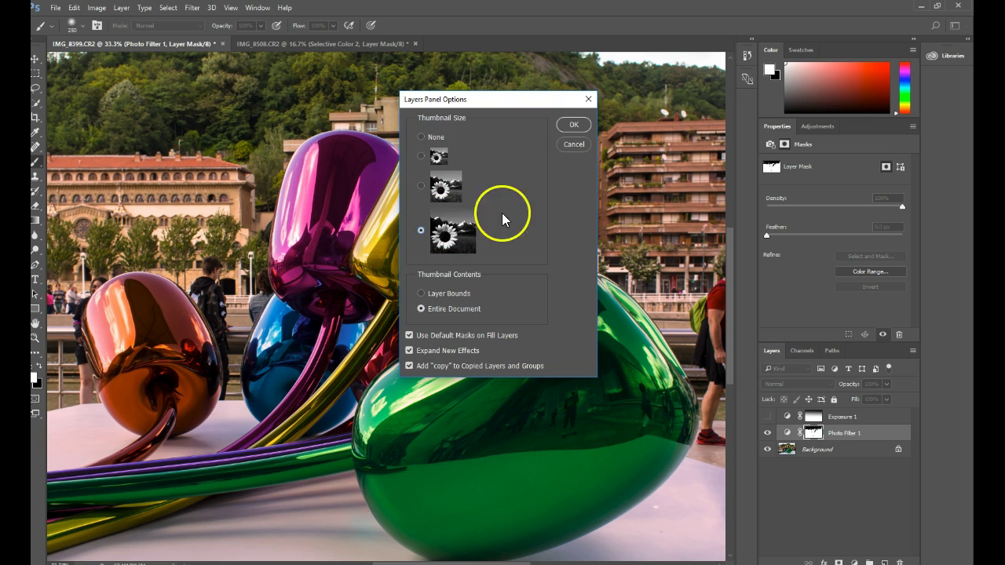
pyautogui.click(562, 127)
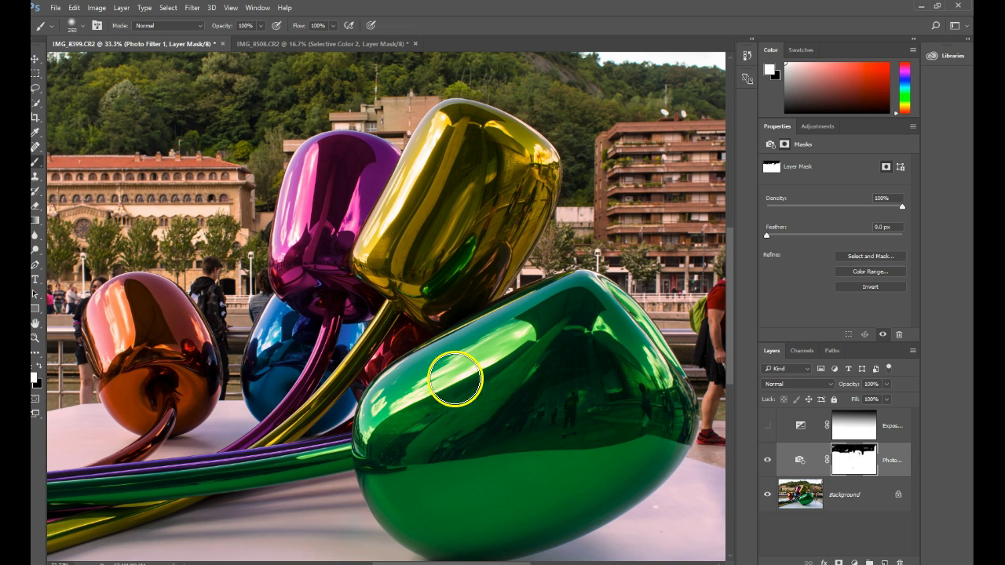
# - Check the whole image with the Photo Filter 1 layer hidden and visible again
pyautogui.moveTo(501, 466); pyautogui.dragTo(500, 378)
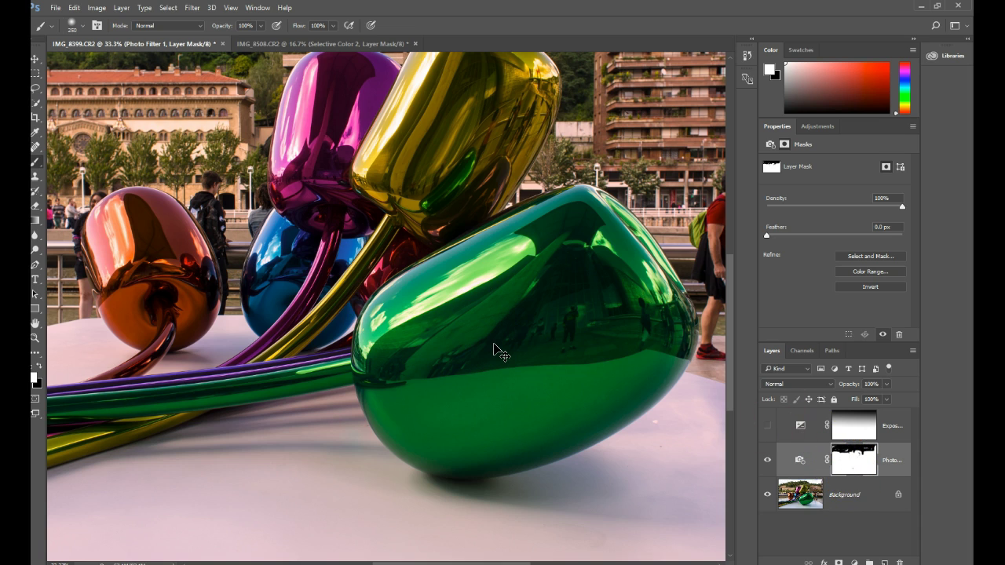
pyautogui.hotkey('ctrl', '-')
pyautogui.hotkey('ctrl', '-')
pyautogui.hotkey('ctrl', '-')
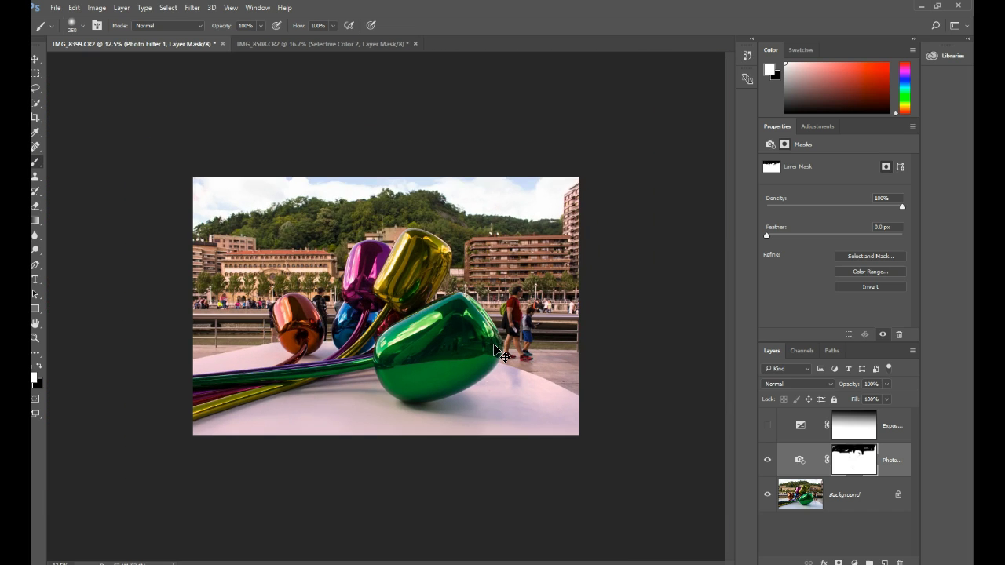
pyautogui.click(768, 463)
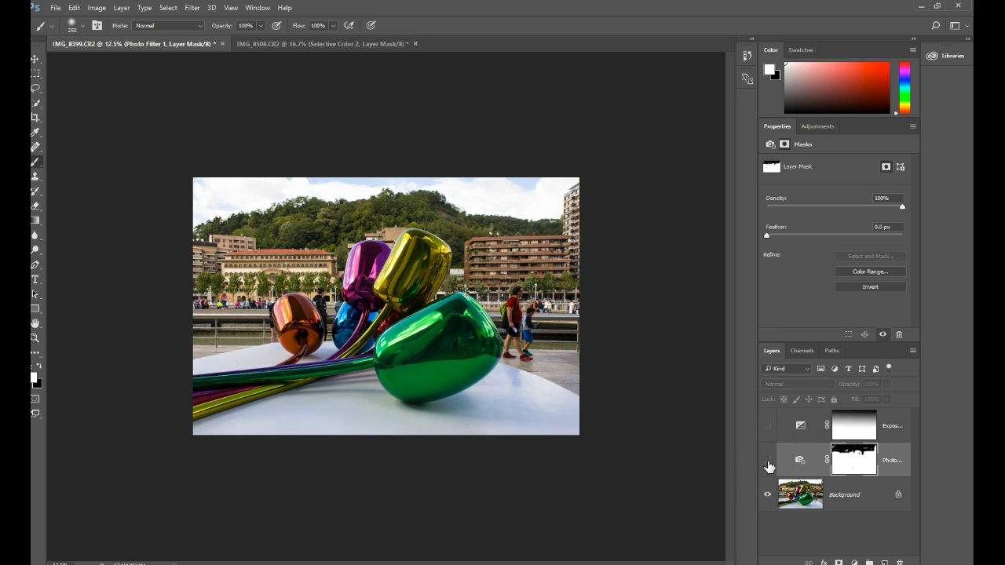
pyautogui.click(853, 449)
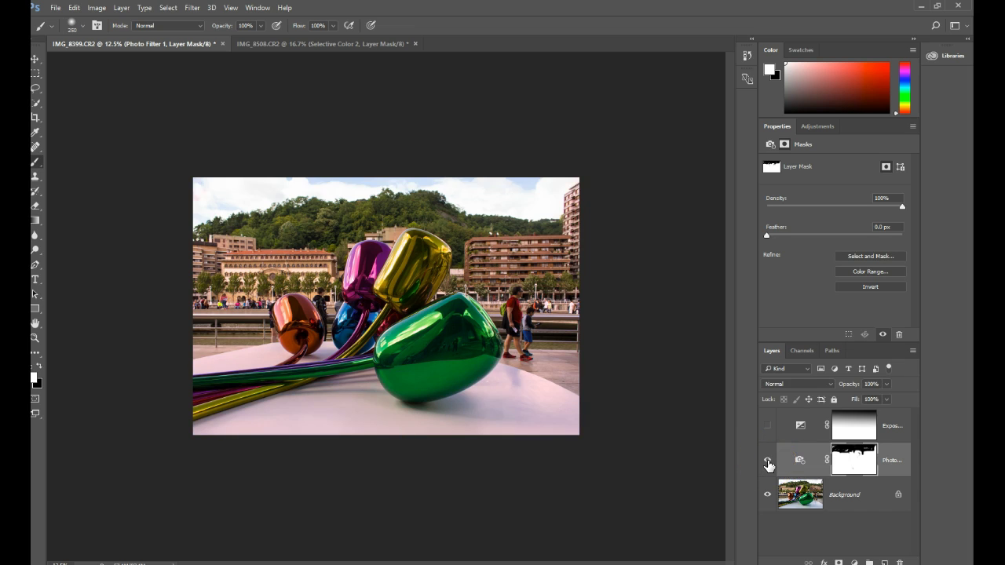
# - Make the Exposure 1 layer visible, select it and toggle it off and on to compare its effect
pyautogui.click(768, 427)
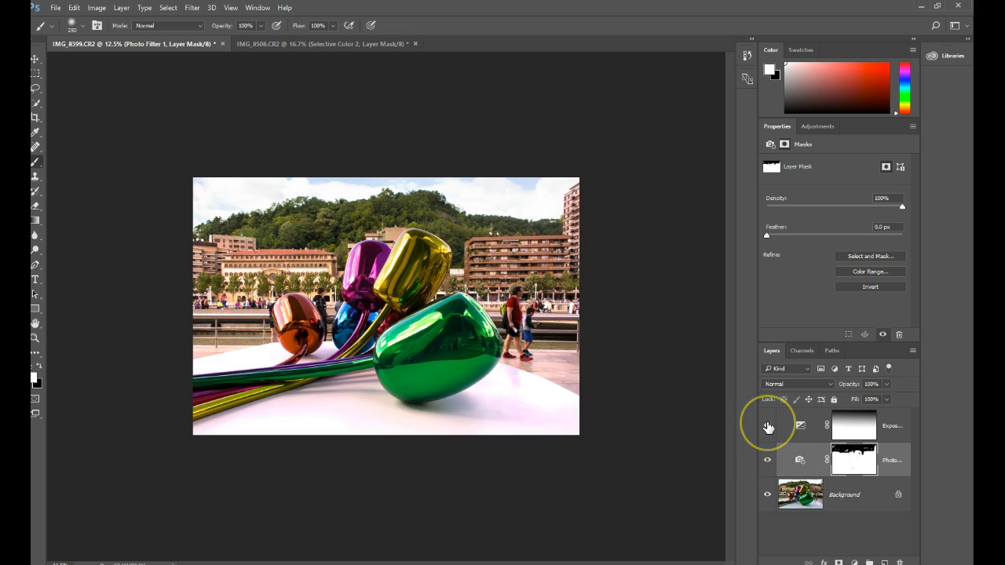
pyautogui.click(899, 430)
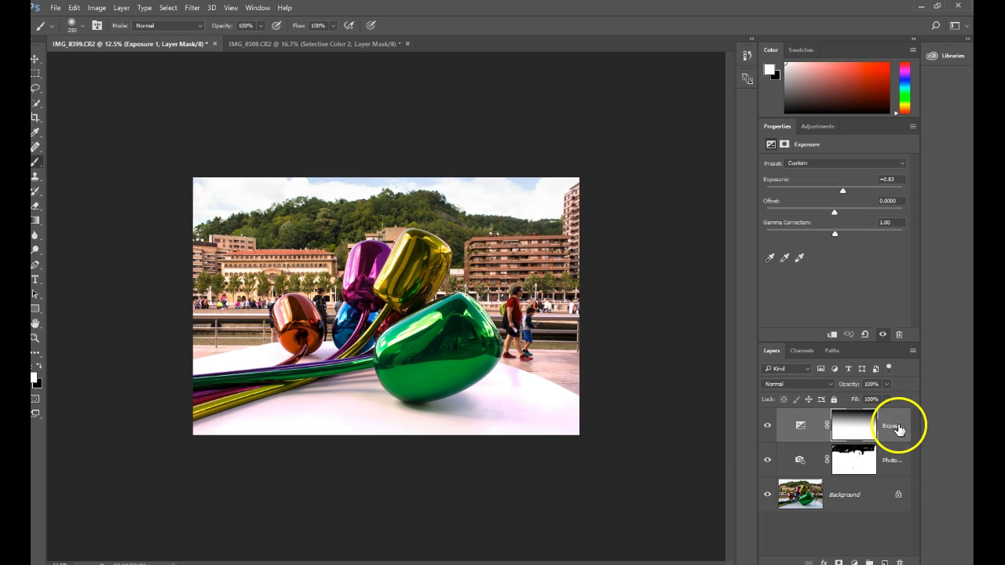
pyautogui.click(769, 430)
pyautogui.click(768, 430)
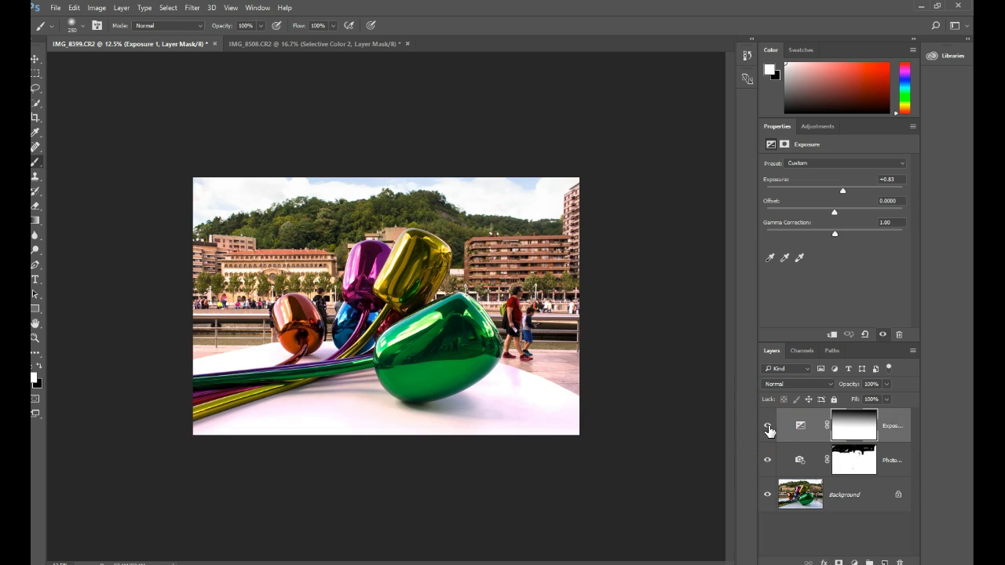
pyautogui.click(769, 430)
pyautogui.click(769, 429)
pyautogui.click(817, 126)
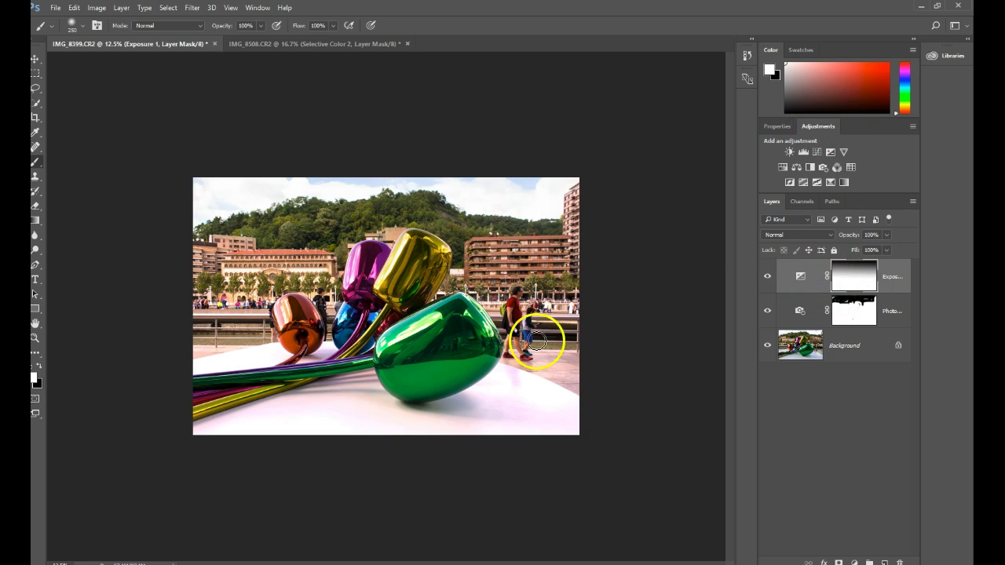
# - Save the layered image to the Desktop as Photoshop file Adjustment layer_test_01 with layers and Maximize Compatibility kept on
pyautogui.click(55, 7)
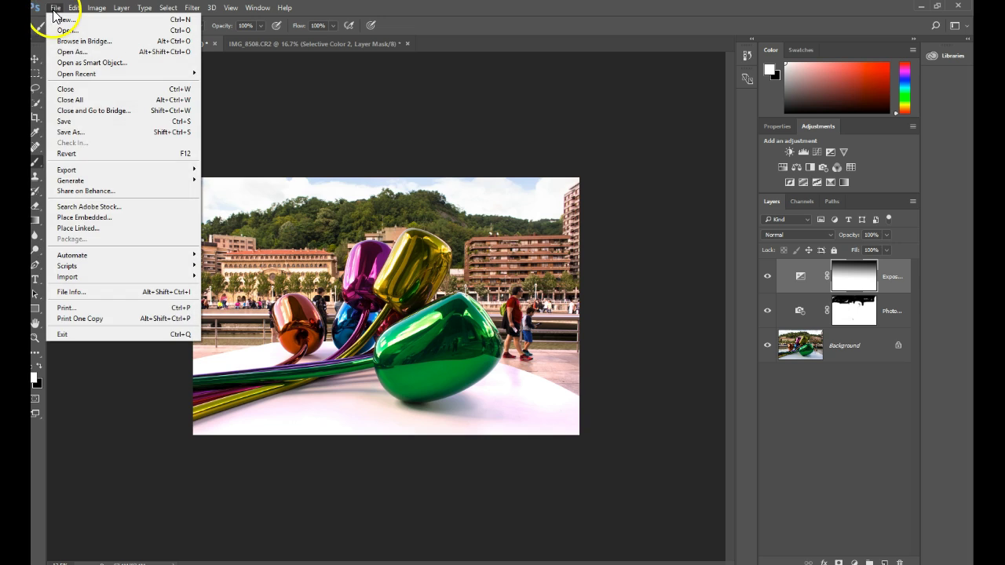
pyautogui.click(81, 132)
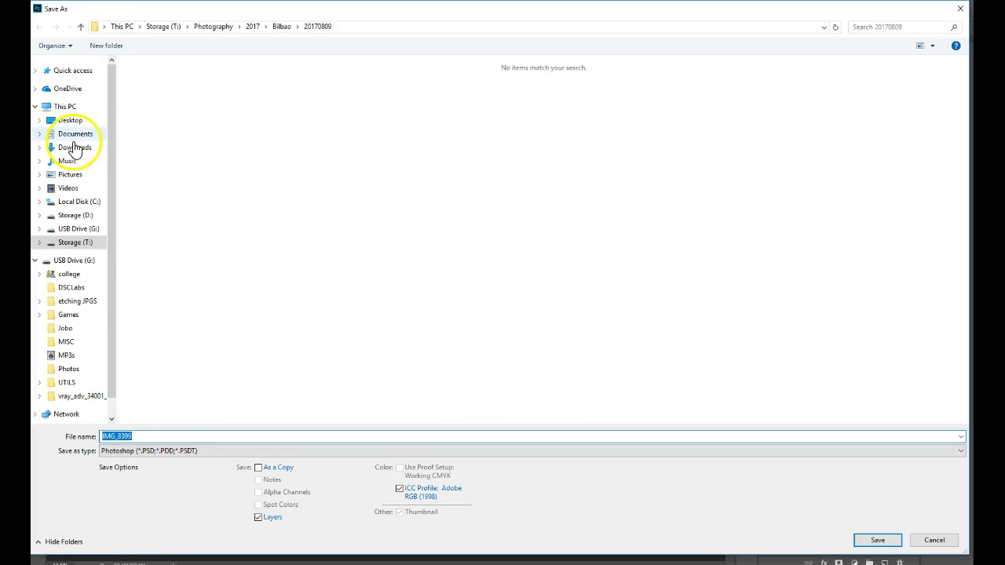
pyautogui.click(71, 122)
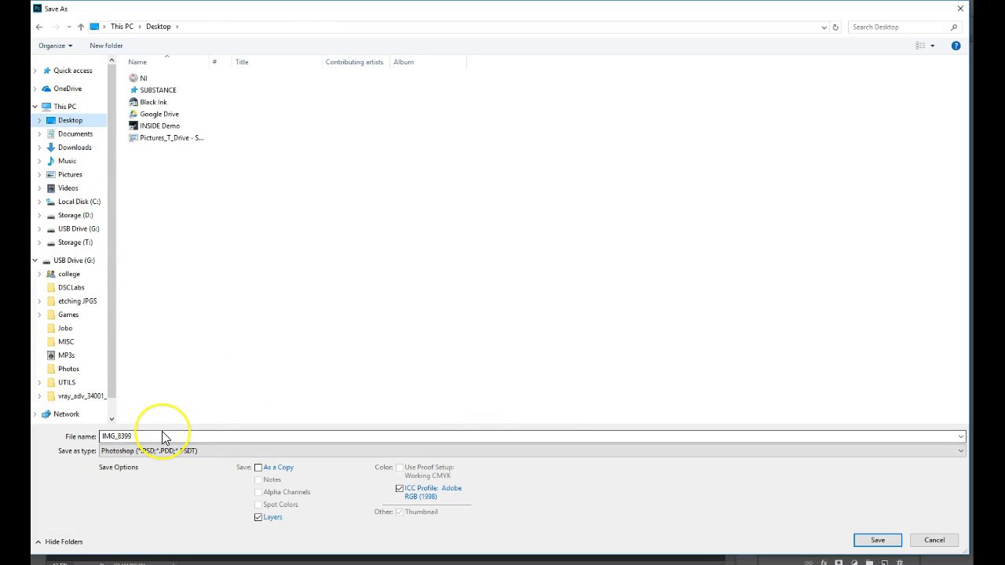
pyautogui.doubleClick(101, 437)
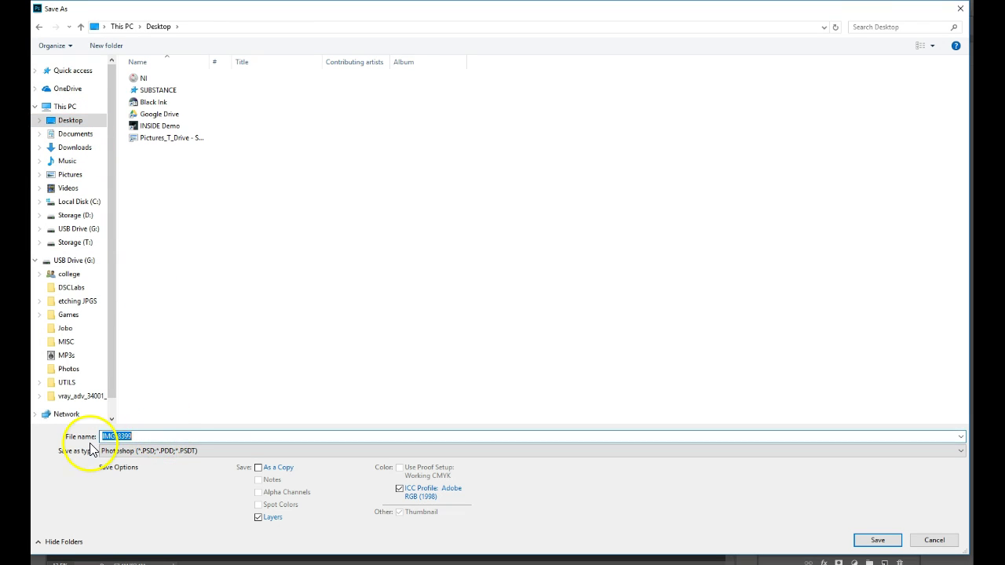
pyautogui.write('Adjustment layer_test_')
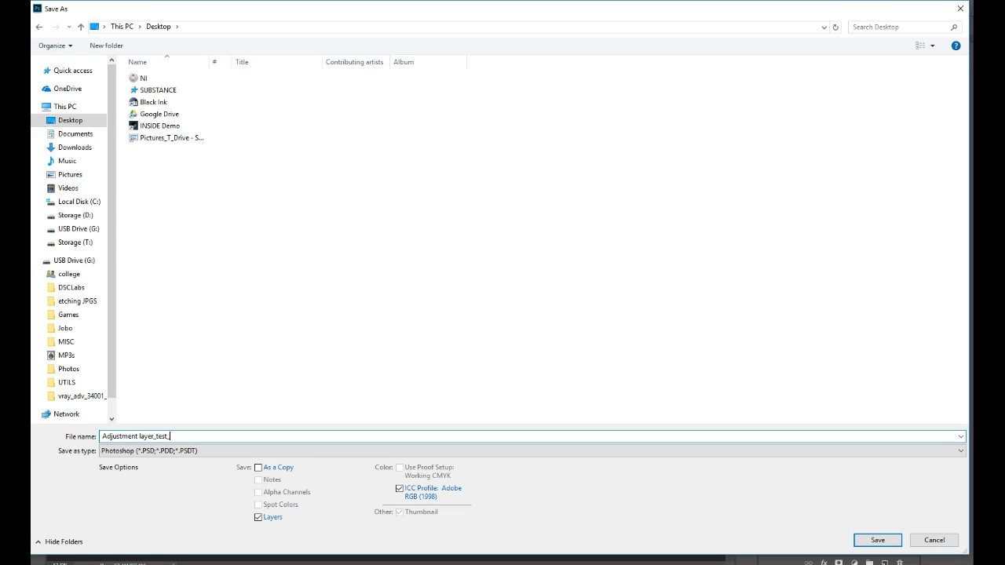
pyautogui.press('Return')
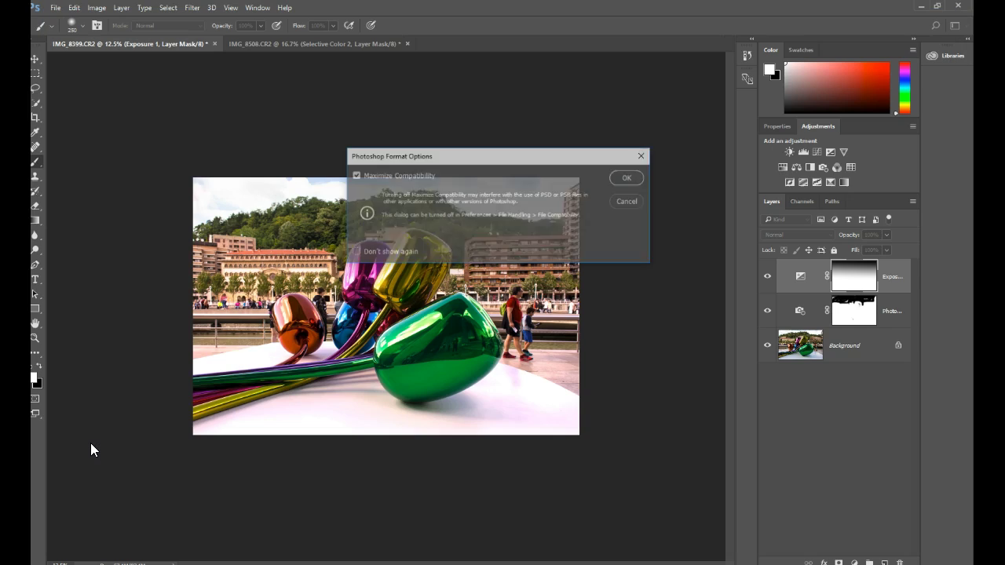
pyautogui.click(630, 178)
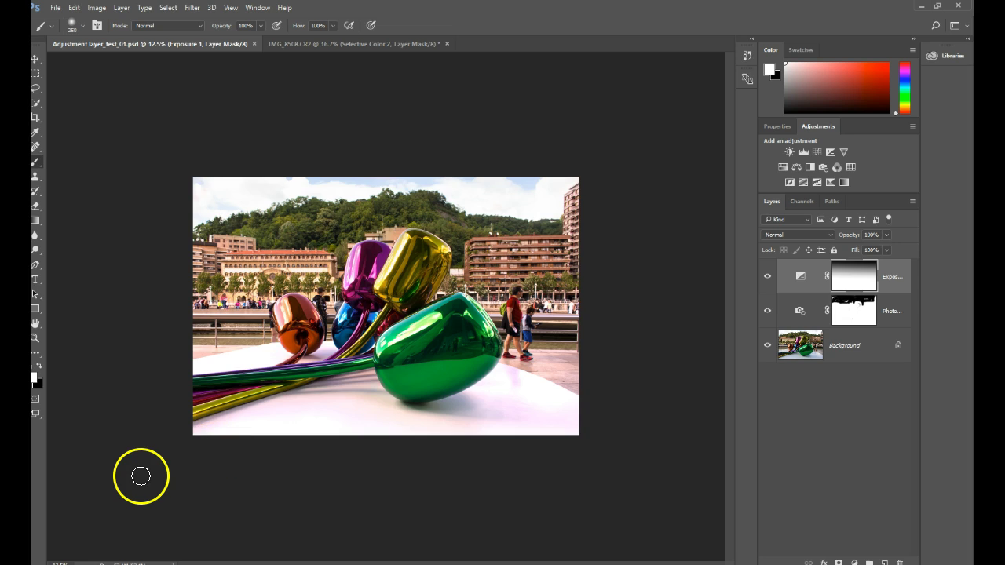
# - Add a Selective Color adjustment layer and set its Neutrals to Cyan +46, Yellow +1 and Black +12
pyautogui.click(831, 182)
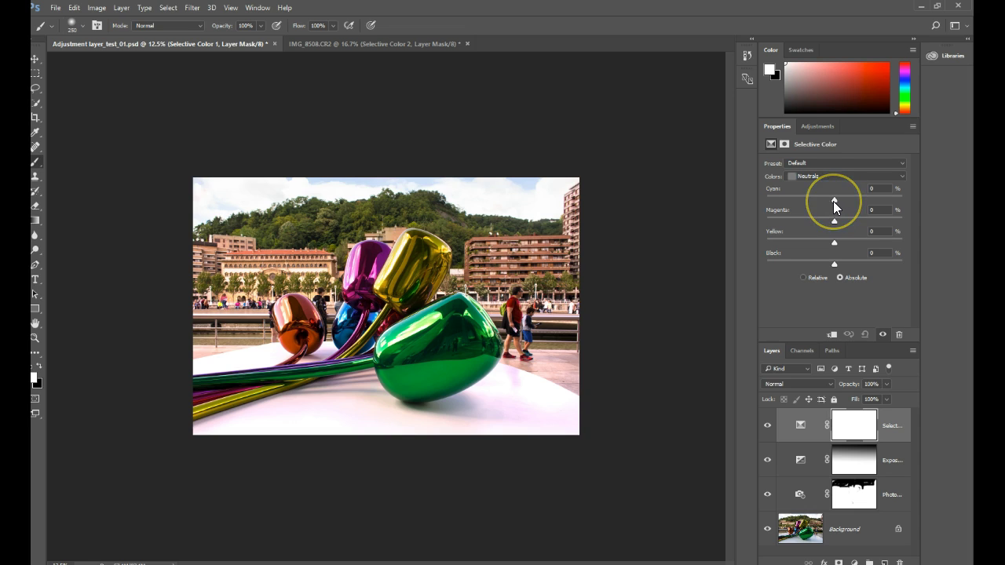
pyautogui.moveTo(833, 194); pyautogui.dragTo(842, 263)
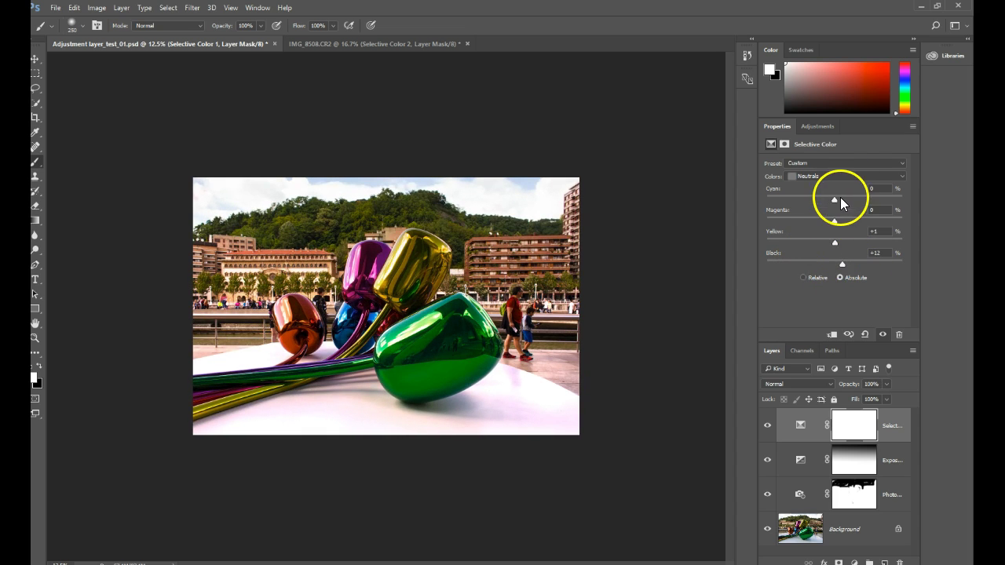
pyautogui.moveTo(834, 200); pyautogui.dragTo(866, 197)
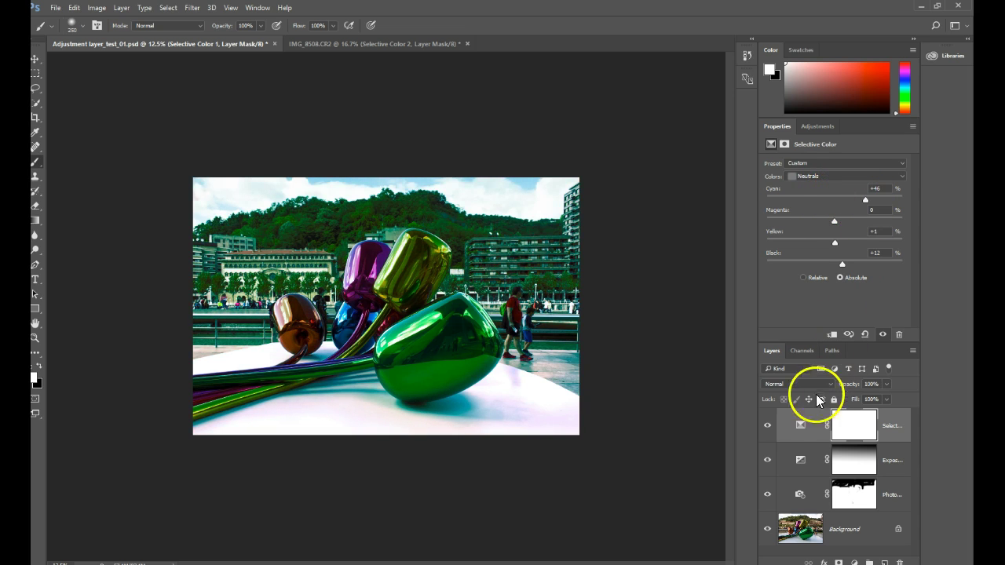
# - Toggle the Selective Color layer's visibility to compare its effect, and delete the layer
pyautogui.click(767, 425)
pyautogui.click(767, 425)
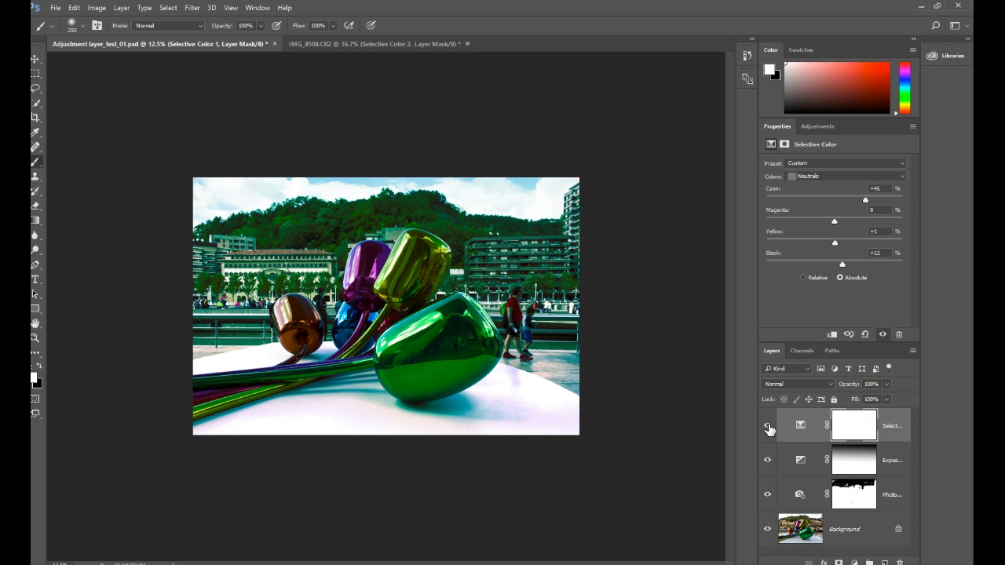
pyautogui.click(767, 425)
pyautogui.click(768, 424)
pyautogui.click(767, 425)
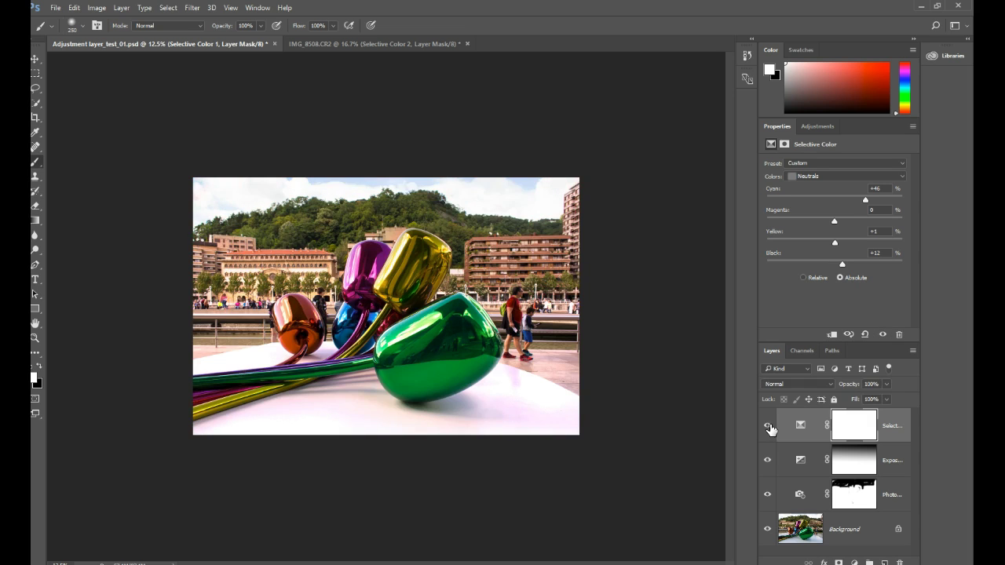
pyautogui.click(767, 425)
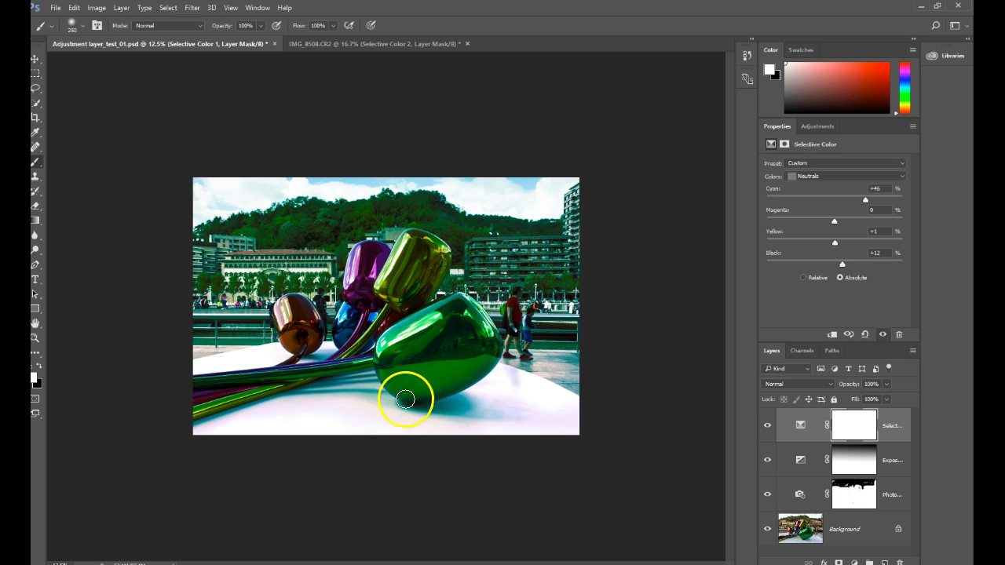
pyautogui.moveTo(893, 428); pyautogui.dragTo(899, 562)
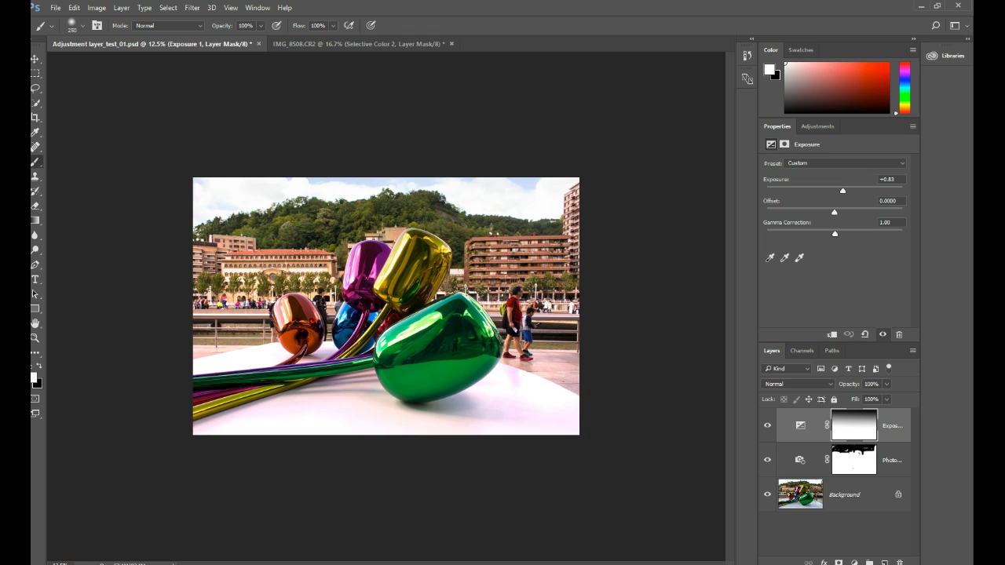
# - Add a Vibrance adjustment layer above the Exposure layer and set its Vibrance to -32
pyautogui.click(818, 126)
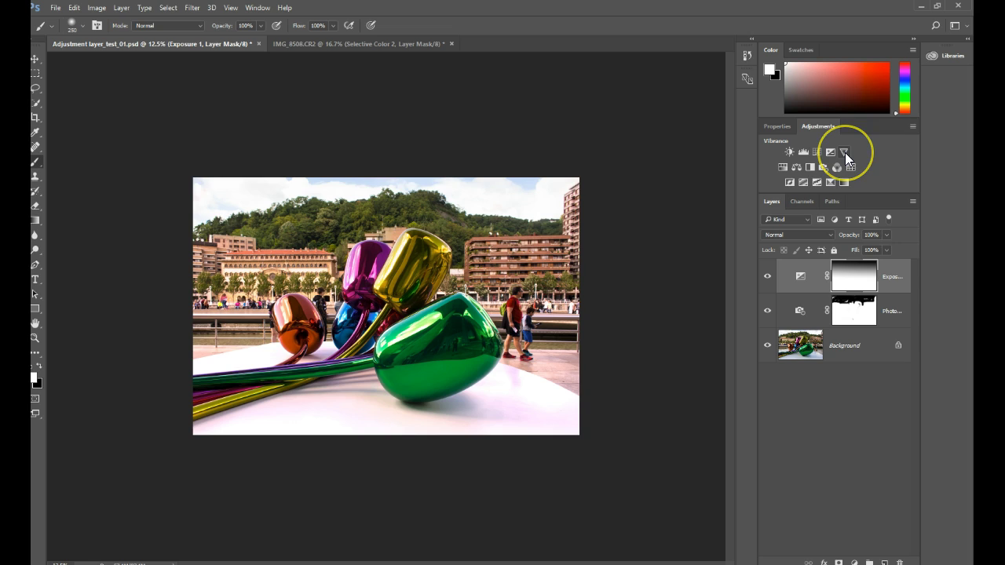
pyautogui.click(845, 153)
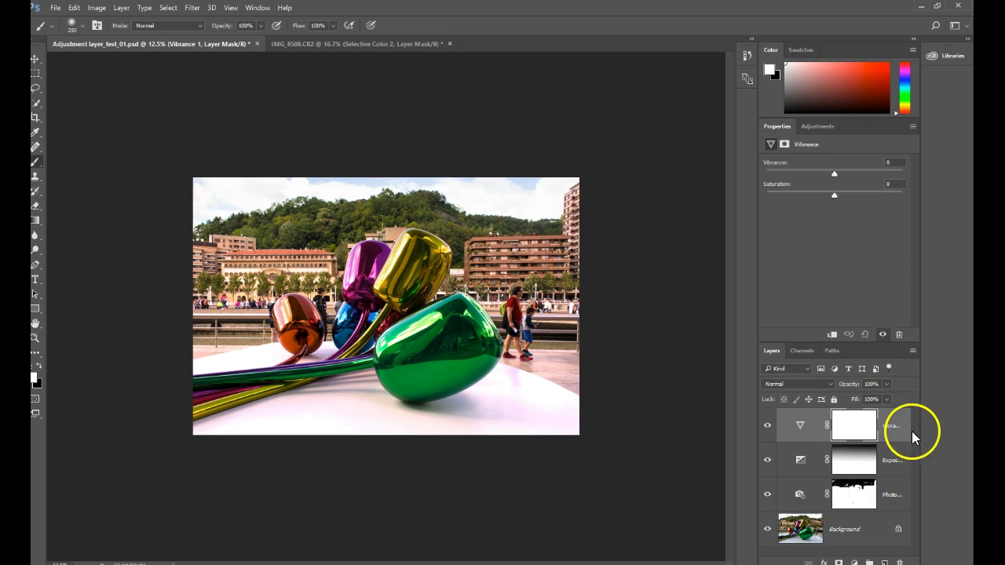
pyautogui.click(801, 430)
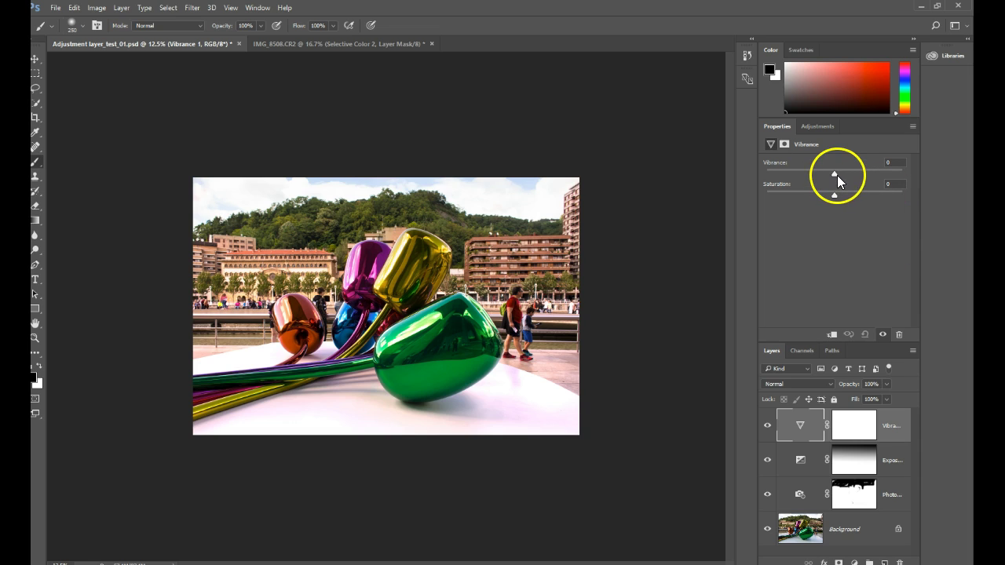
pyautogui.moveTo(834, 175); pyautogui.dragTo(801, 186)
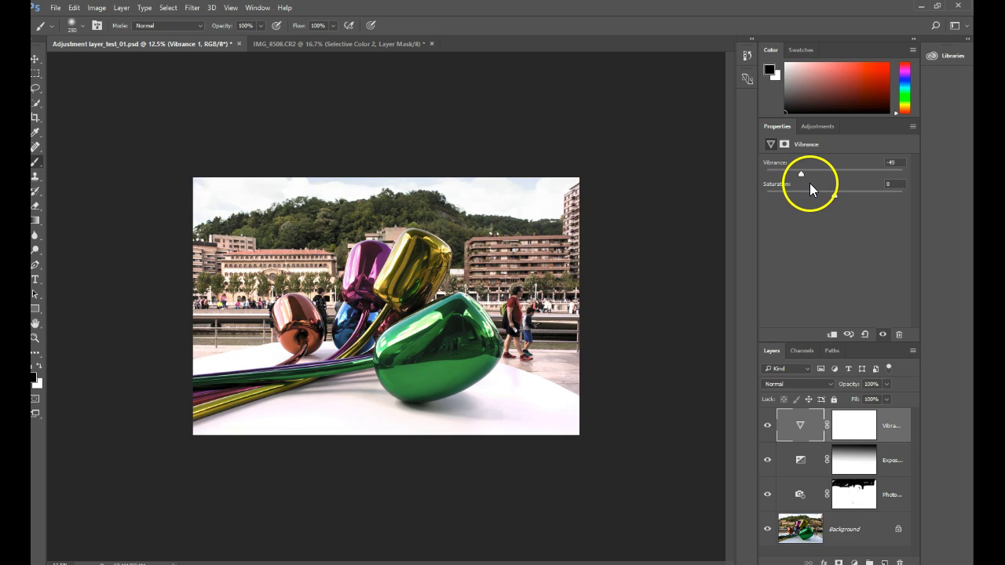
pyautogui.hotkey('ctrl', '+')
pyautogui.hotkey('ctrl', '+')
pyautogui.hotkey('ctrl', '+')
pyautogui.moveTo(534, 206); pyautogui.dragTo(578, 247)
pyautogui.moveTo(801, 173)
pyautogui.mouseDown()
pyautogui.moveTo(876, 179)
pyautogui.moveTo(791, 181)
pyautogui.moveTo(807, 184)
pyautogui.mouseUp()
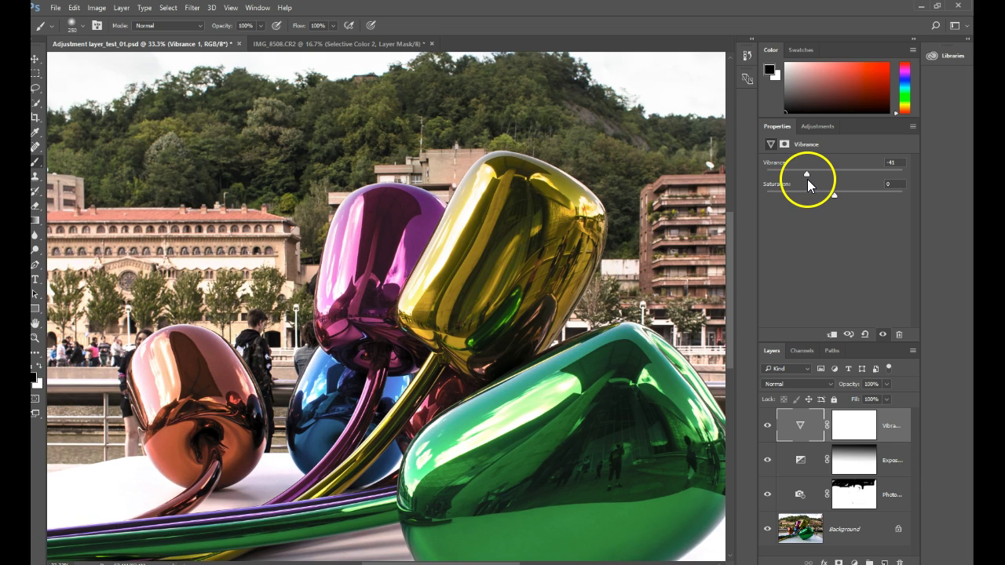
pyautogui.moveTo(813, 185); pyautogui.dragTo(816, 185)
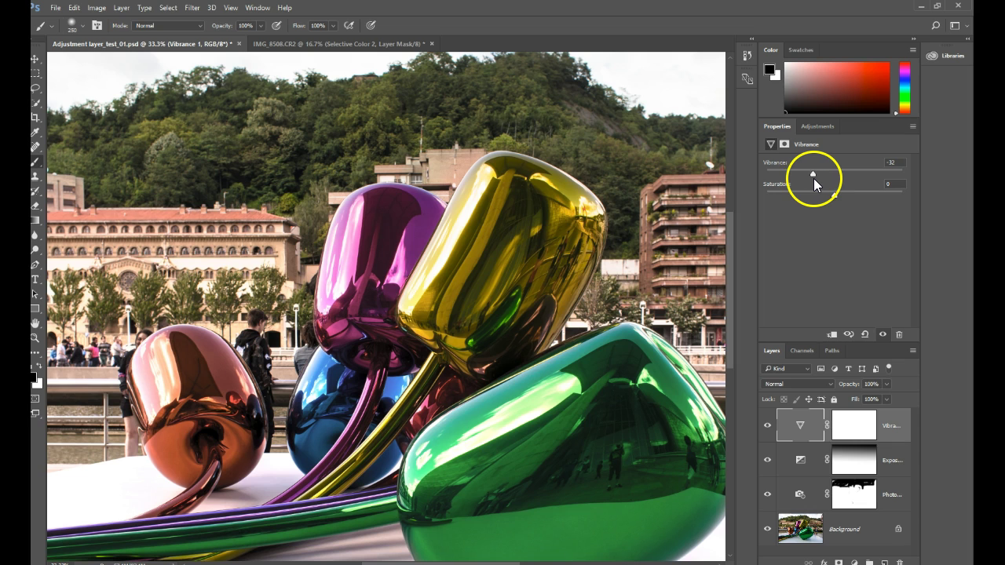
# - Check the whole image with the Vibrance layer hidden and visible again
pyautogui.hotkey('ctrl', '-')
pyautogui.hotkey('ctrl', '-')
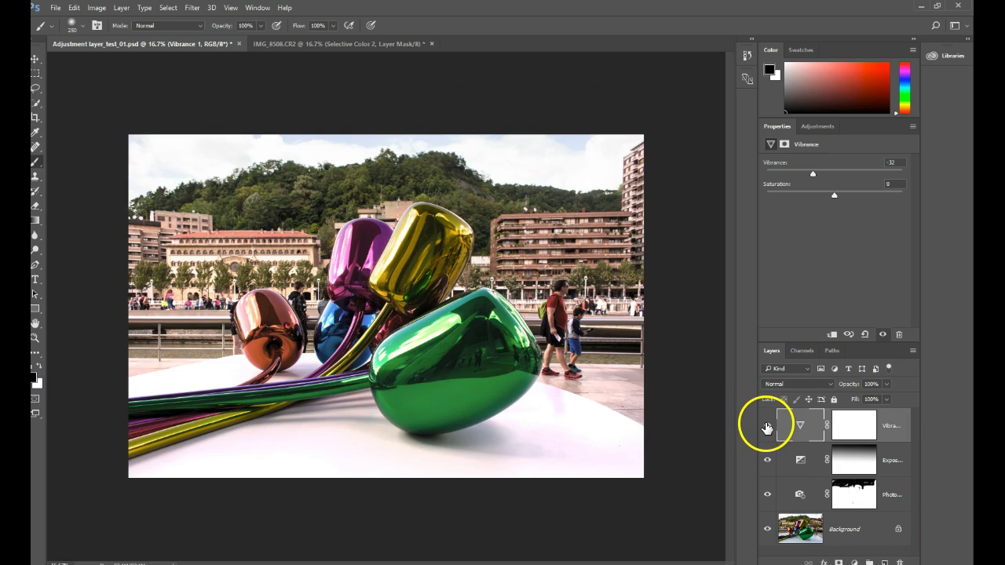
pyautogui.click(767, 426)
pyautogui.click(768, 428)
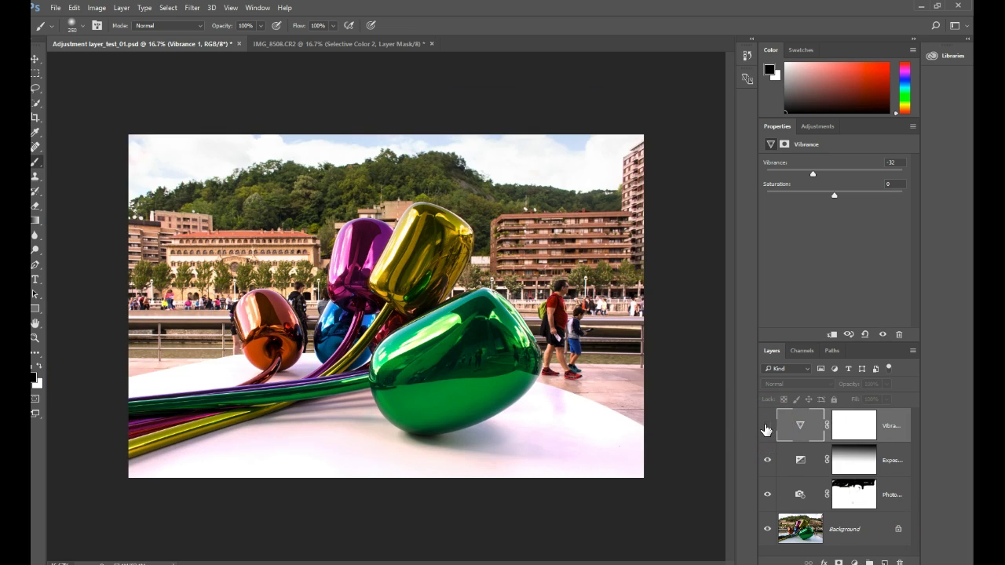
pyautogui.click(767, 427)
pyautogui.click(765, 426)
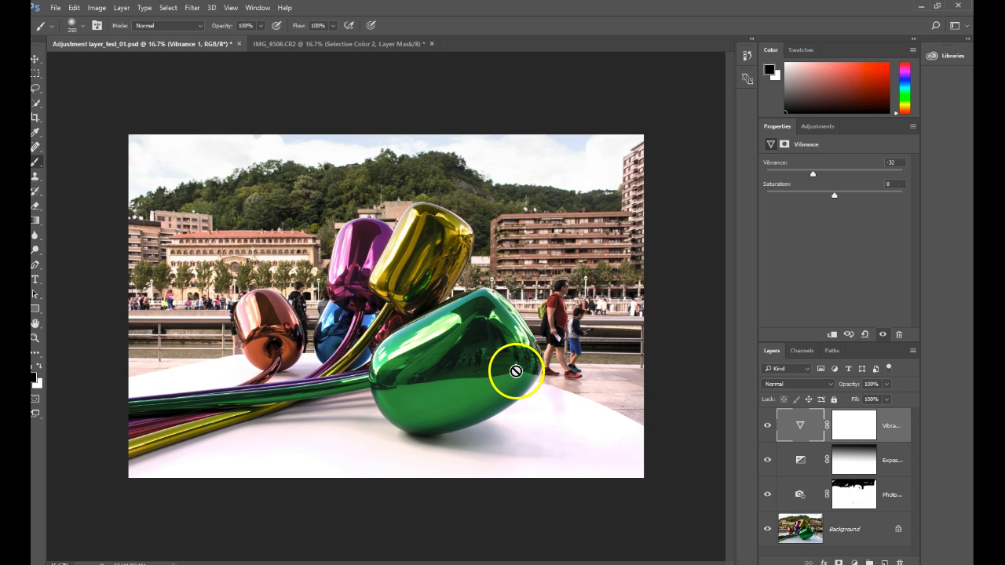
# - Draw a vertical linear gradient on the Vibrance layer mask, black at the image's lower edge fading to white at the sky
pyautogui.click(859, 440)
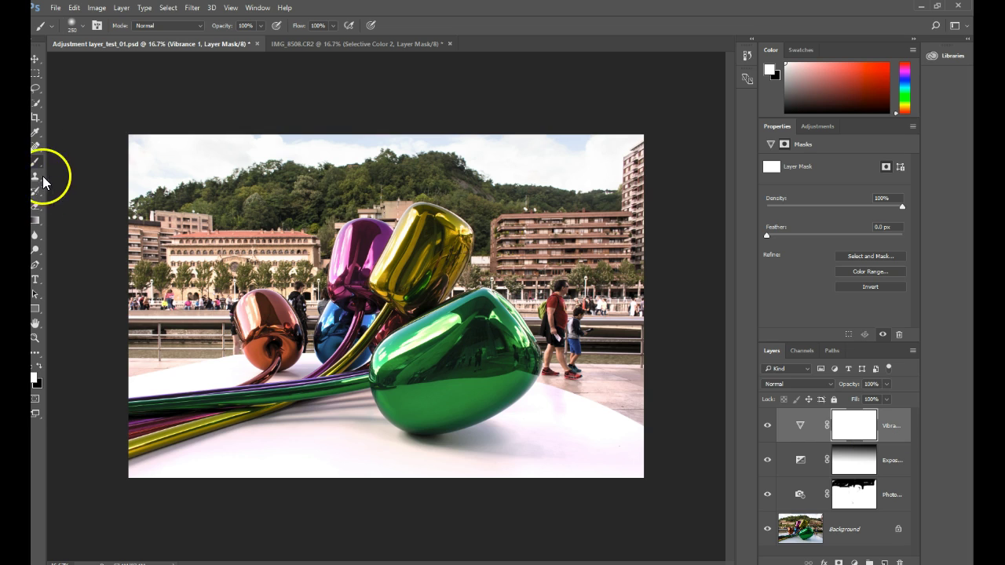
pyautogui.click(38, 221)
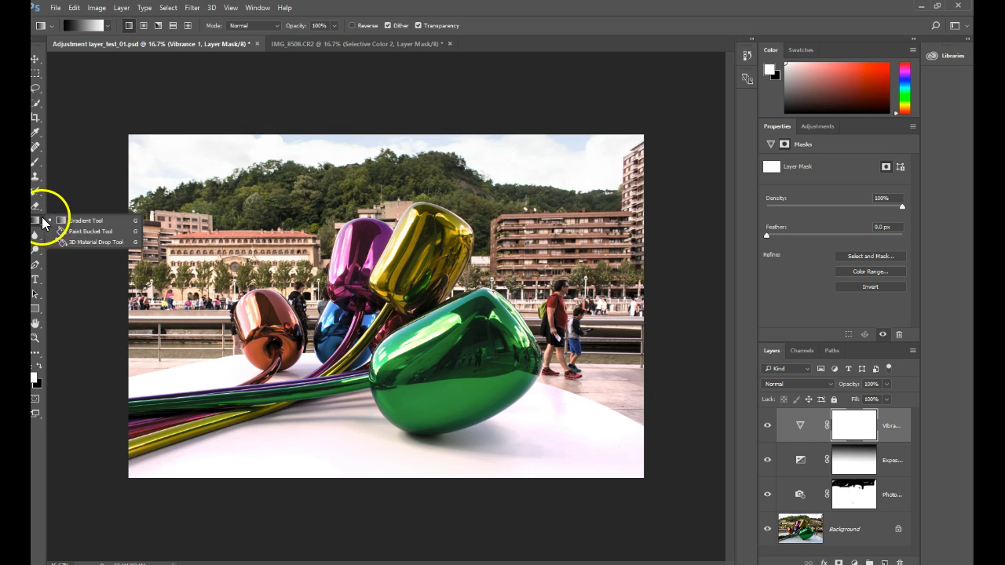
pyautogui.click(85, 221)
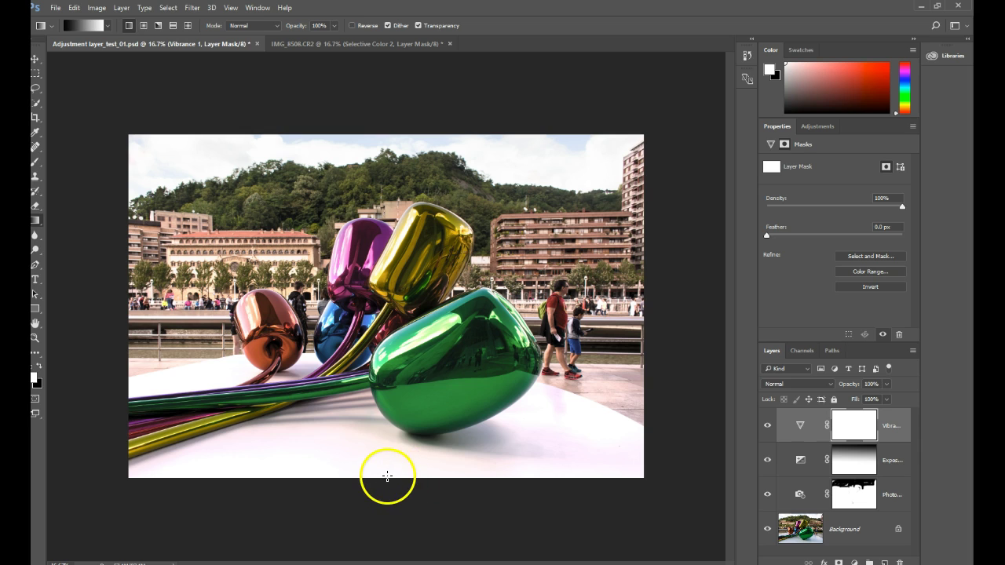
pyautogui.moveTo(384, 479); pyautogui.dragTo(383, 179)
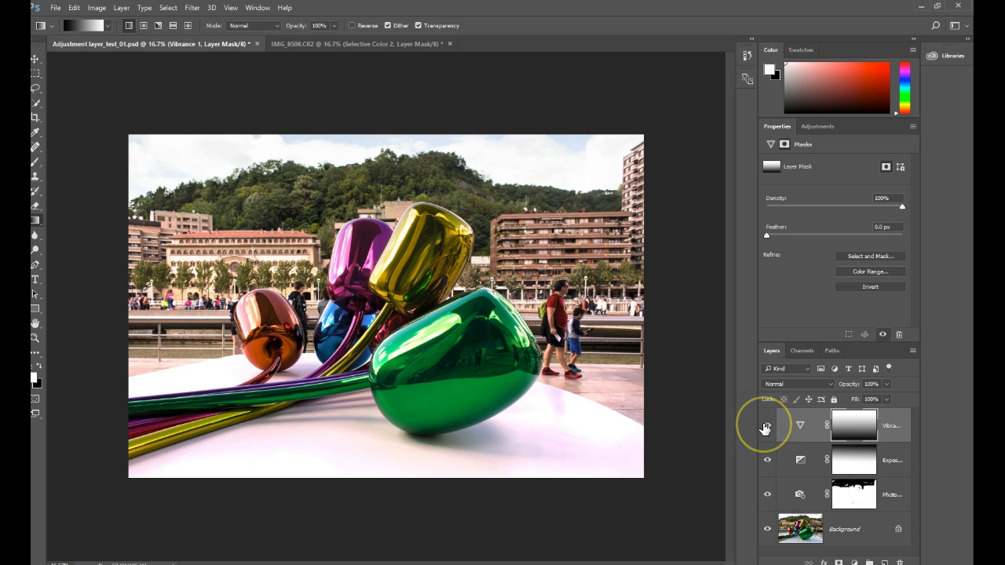
# - Toggle the masked Vibrance layer off and on repeatedly to compare its effect on the background and sculpture
pyautogui.click(767, 427)
pyautogui.click(766, 426)
pyautogui.click(766, 426)
pyautogui.click(765, 426)
pyautogui.click(767, 428)
pyautogui.click(768, 427)
pyautogui.click(769, 427)
pyautogui.click(769, 428)
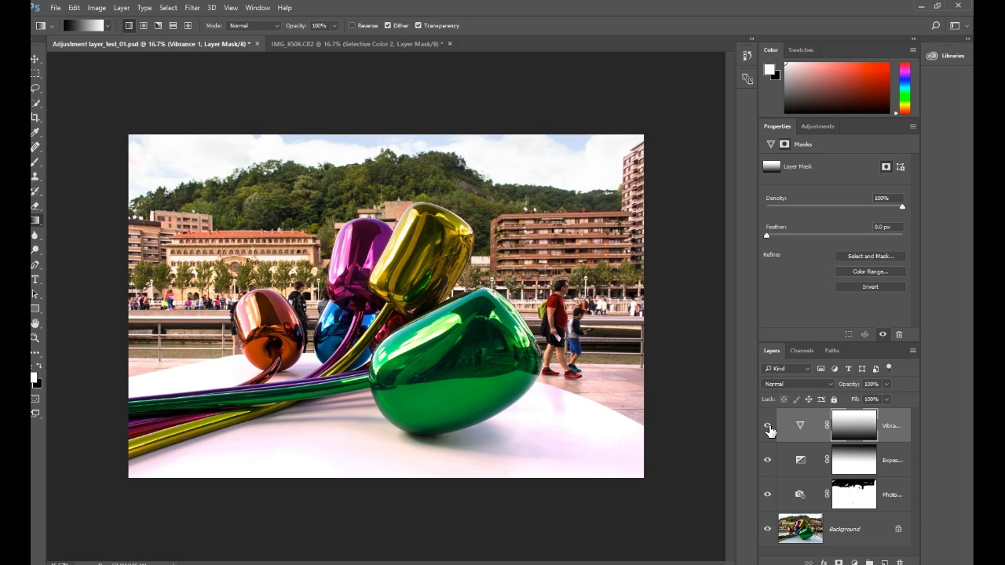
pyautogui.click(769, 428)
pyautogui.click(769, 427)
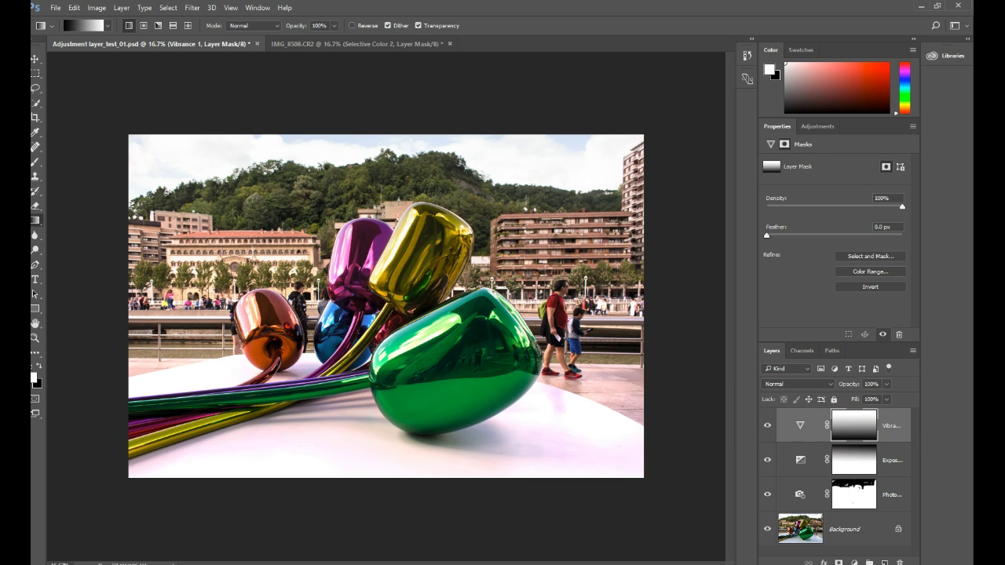
# - Switch to the Brush tool
pyautogui.moveTo(39, 169); pyautogui.dragTo(81, 166)
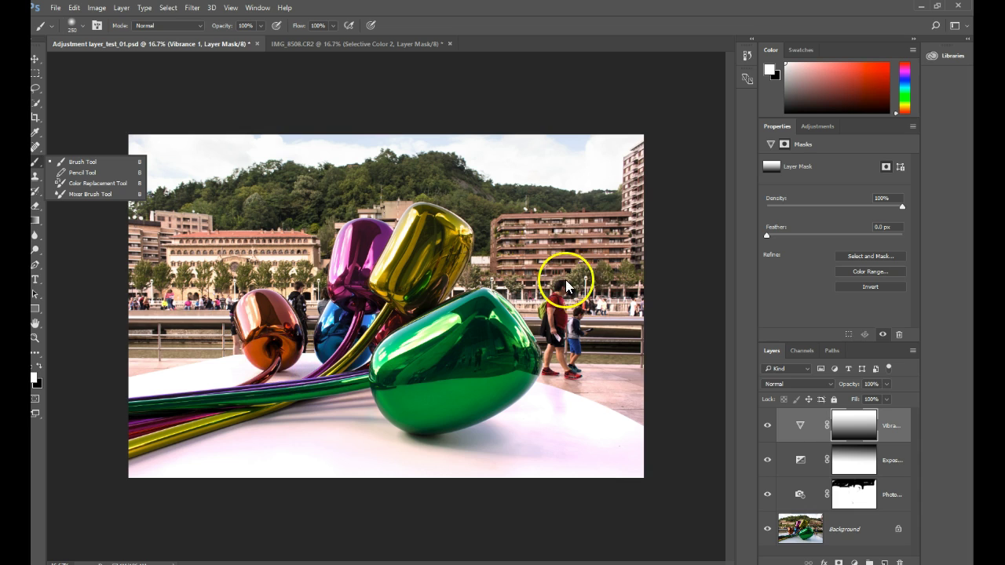
pyautogui.click(257, 110)
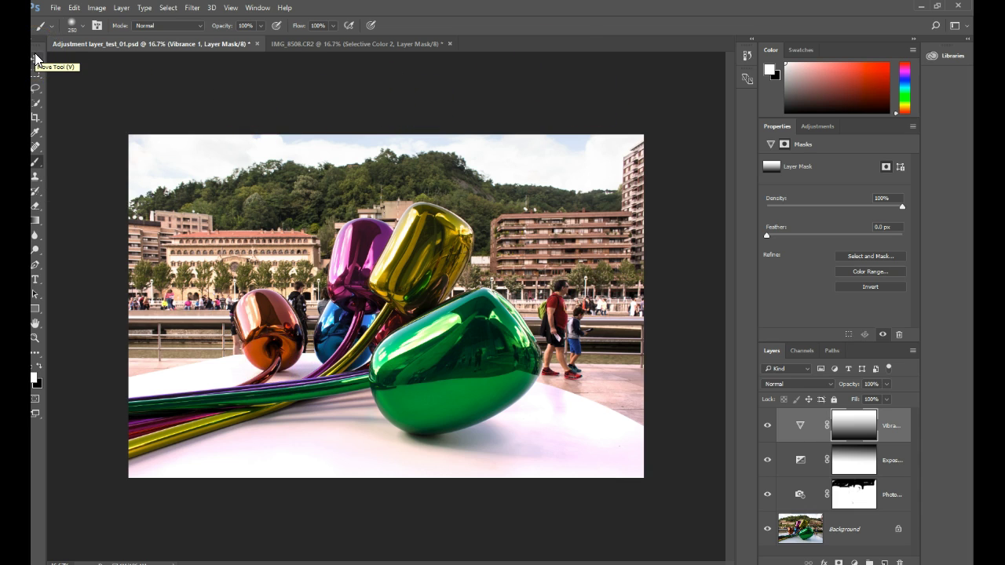
# - Hide all three adjustment layers, and show Photo Filter, Exposure and Vibrance again one by one to compare with the original
pyautogui.moveTo(766, 438); pyautogui.dragTo(765, 471)
pyautogui.click(768, 497)
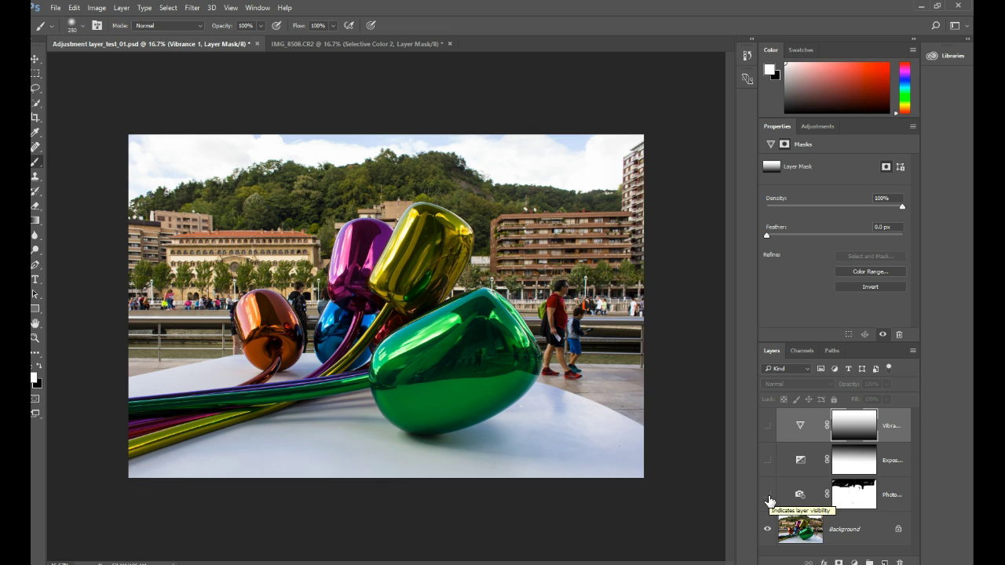
pyautogui.click(769, 497)
pyautogui.click(767, 463)
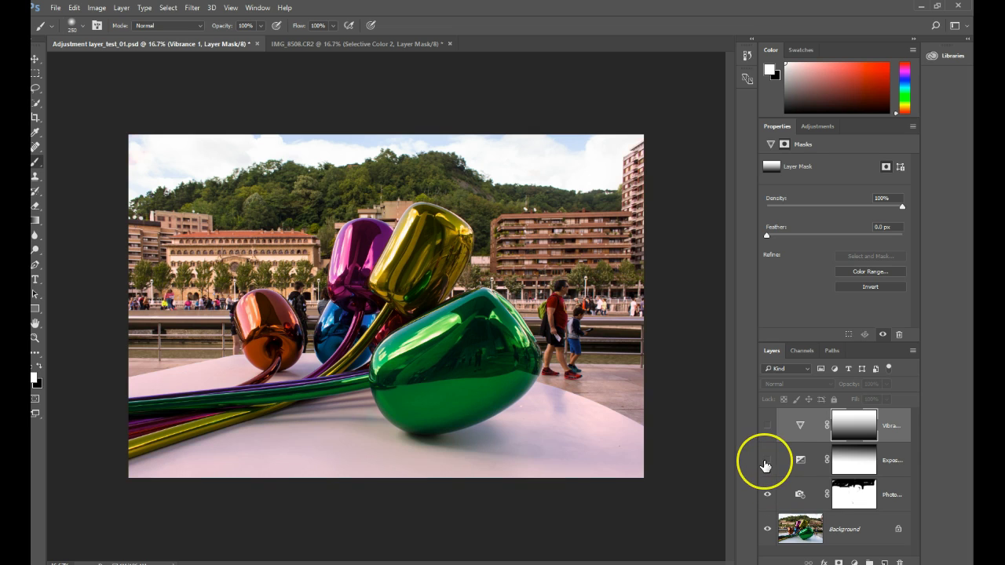
pyautogui.click(767, 426)
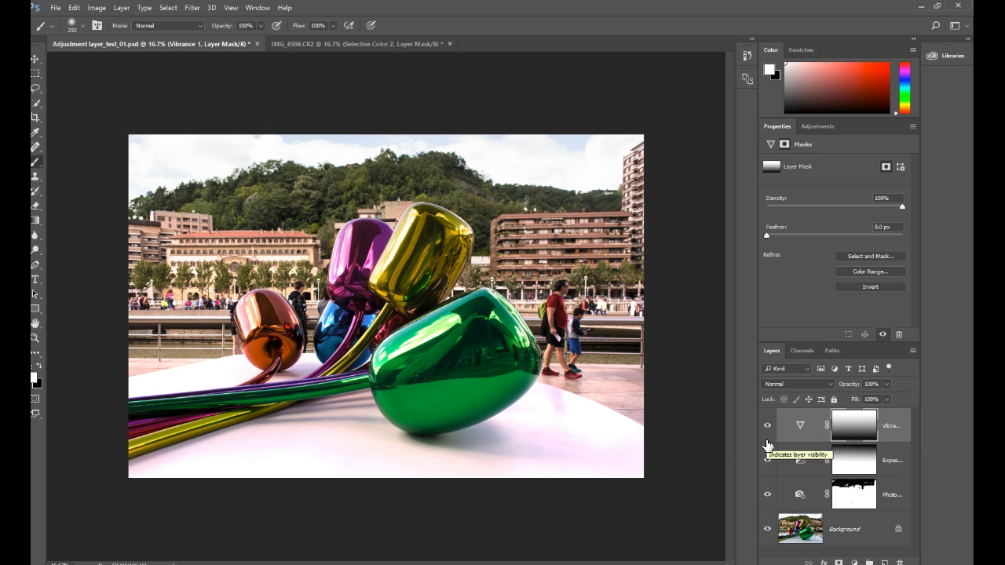
# - Add a Black & White adjustment layer above Vibrance, try the Maximum Black preset, and set the preset to Maximum White
pyautogui.click(817, 126)
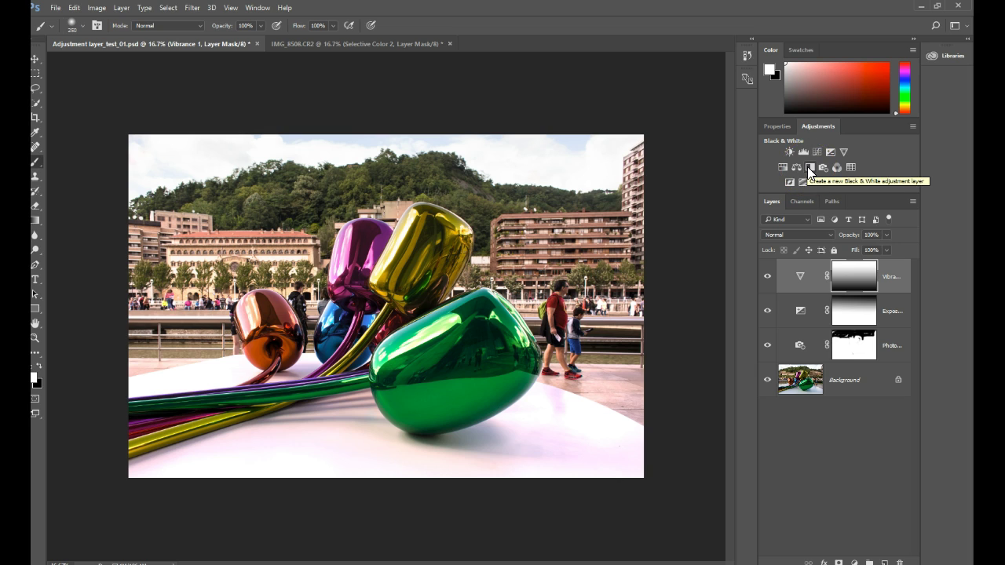
pyautogui.click(809, 167)
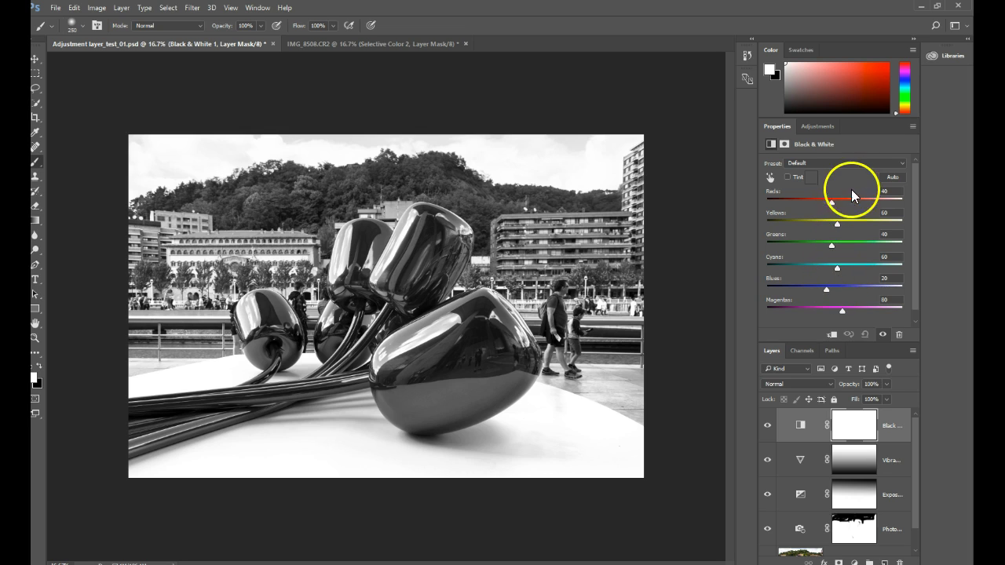
pyautogui.click(855, 165)
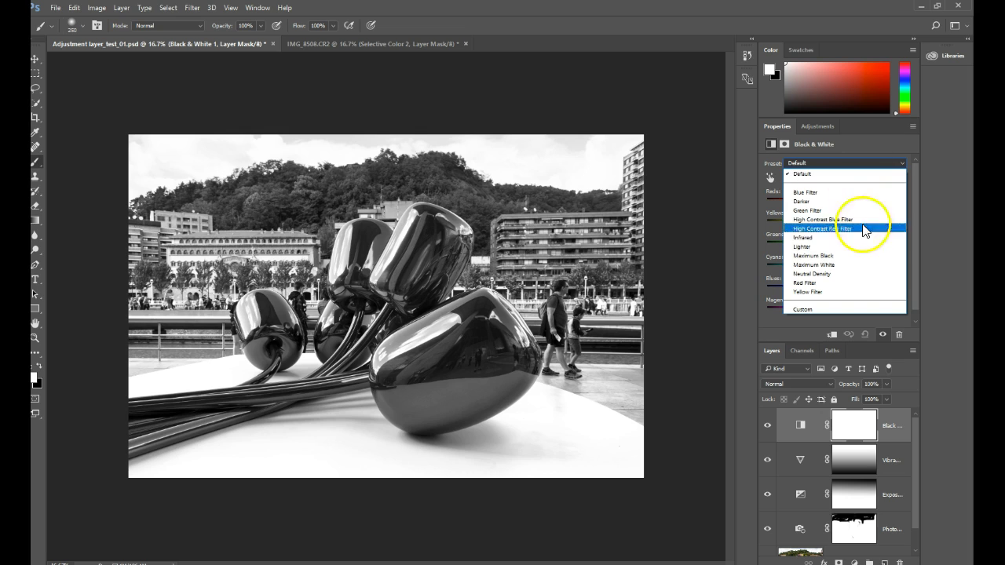
pyautogui.click(859, 256)
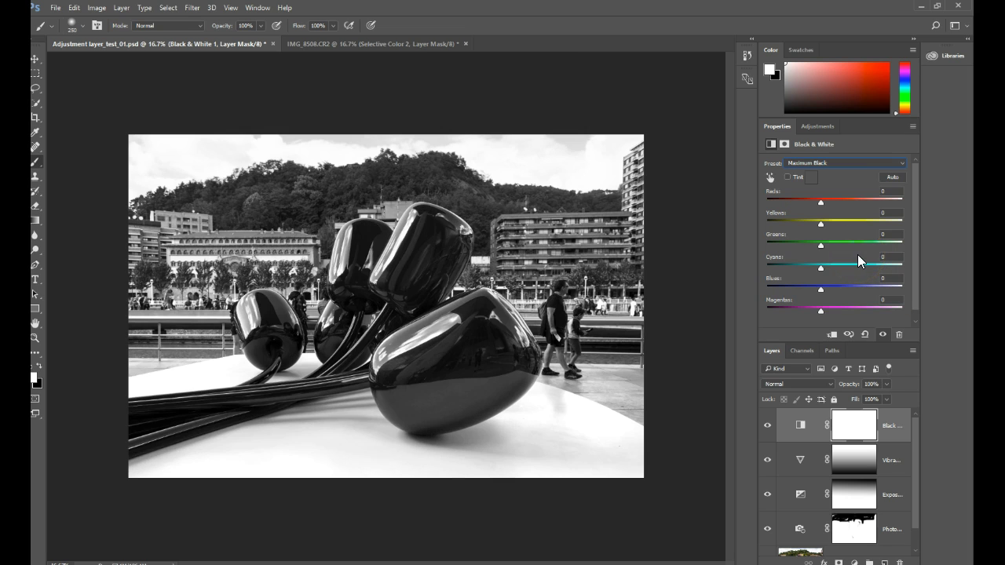
pyautogui.click(835, 163)
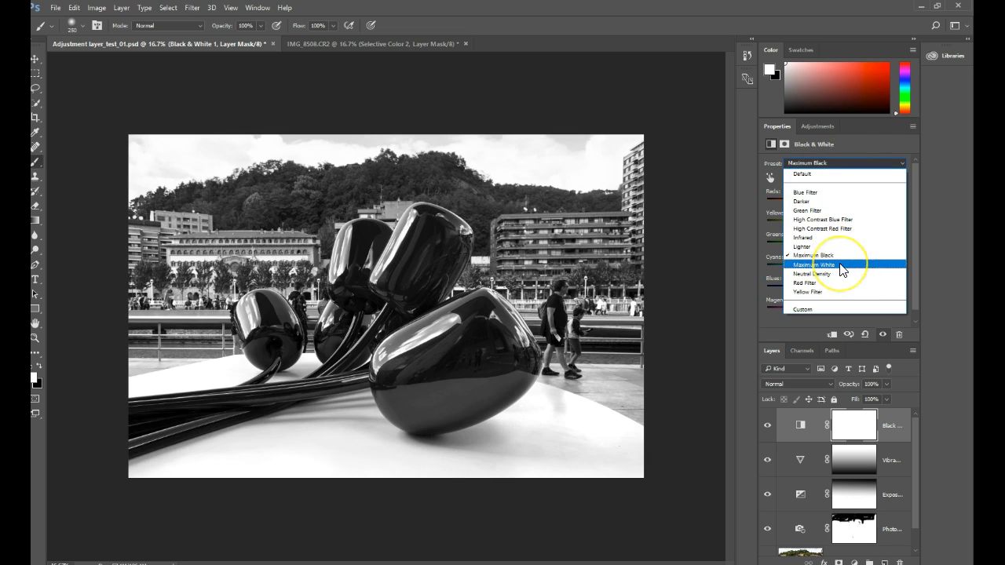
pyautogui.click(841, 265)
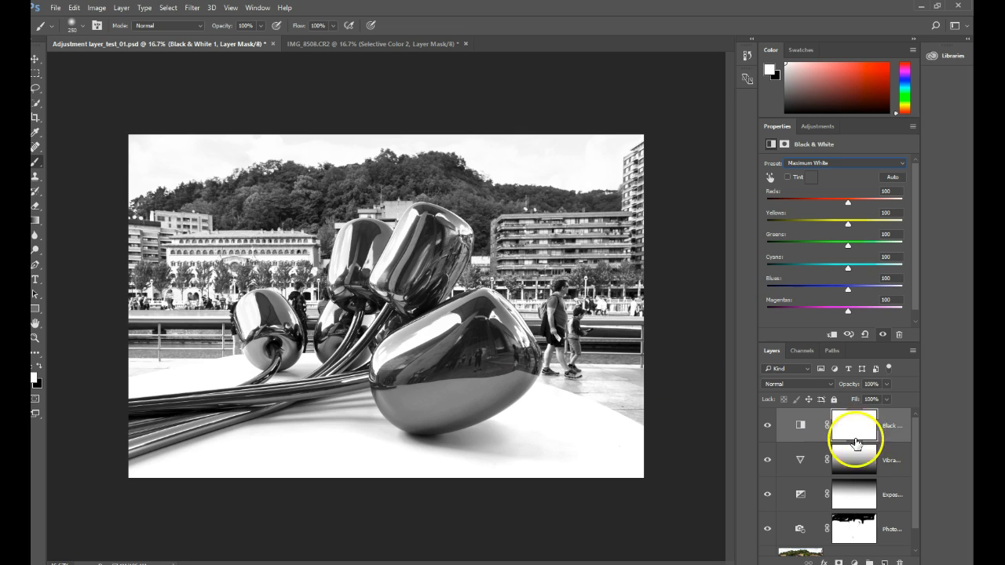
# - Try several vertical linear gradients on the Black & White layer mask, ending with black over the lower sculpture fading to white at the sky
pyautogui.moveTo(36, 224); pyautogui.dragTo(100, 220)
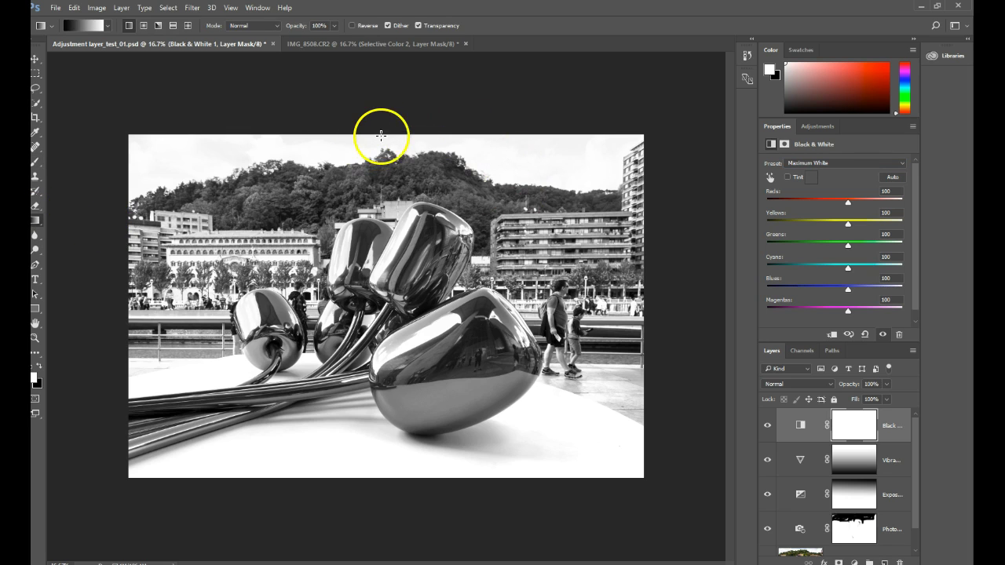
pyautogui.moveTo(381, 135); pyautogui.dragTo(367, 406)
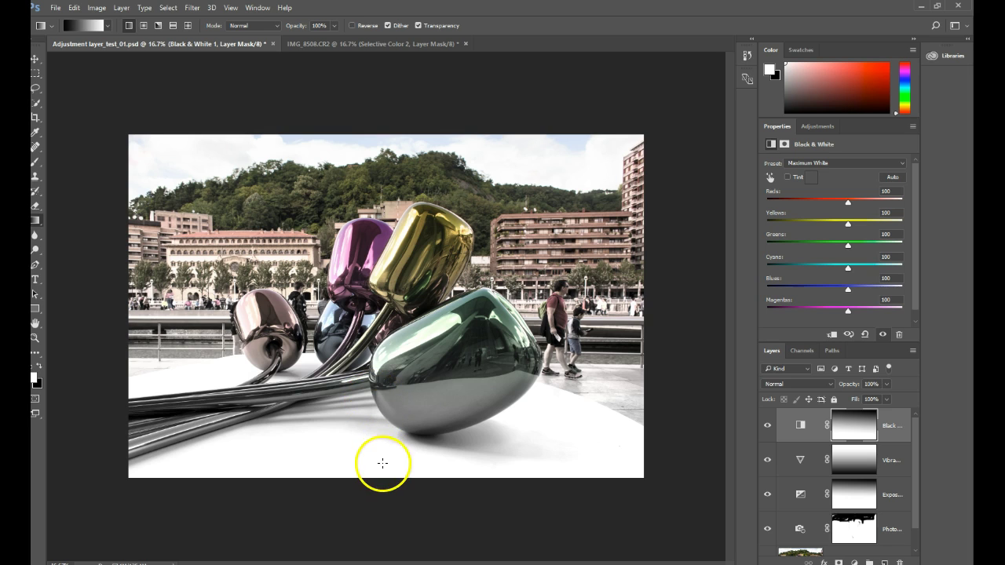
pyautogui.moveTo(377, 471); pyautogui.dragTo(385, 253)
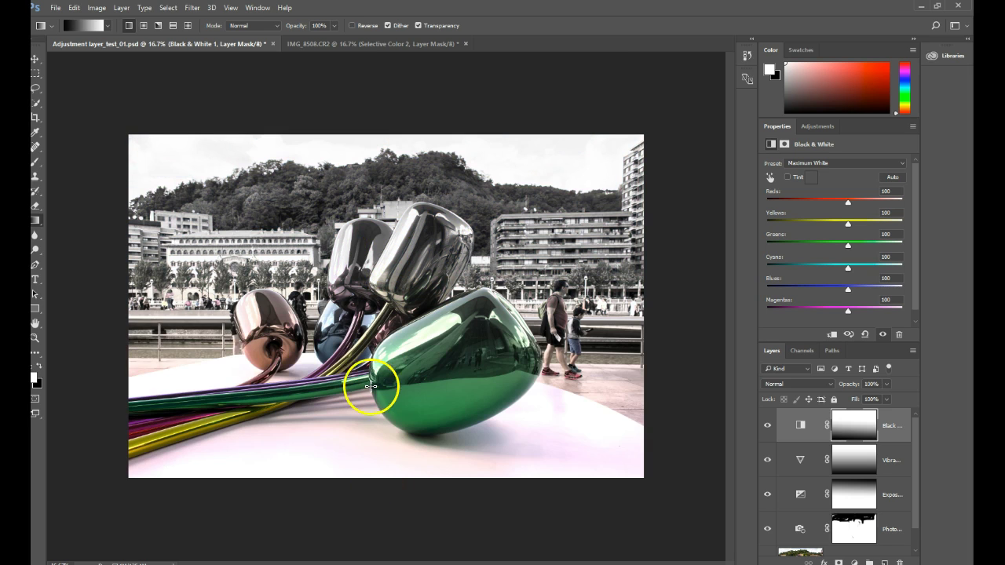
pyautogui.moveTo(377, 468); pyautogui.dragTo(382, 189)
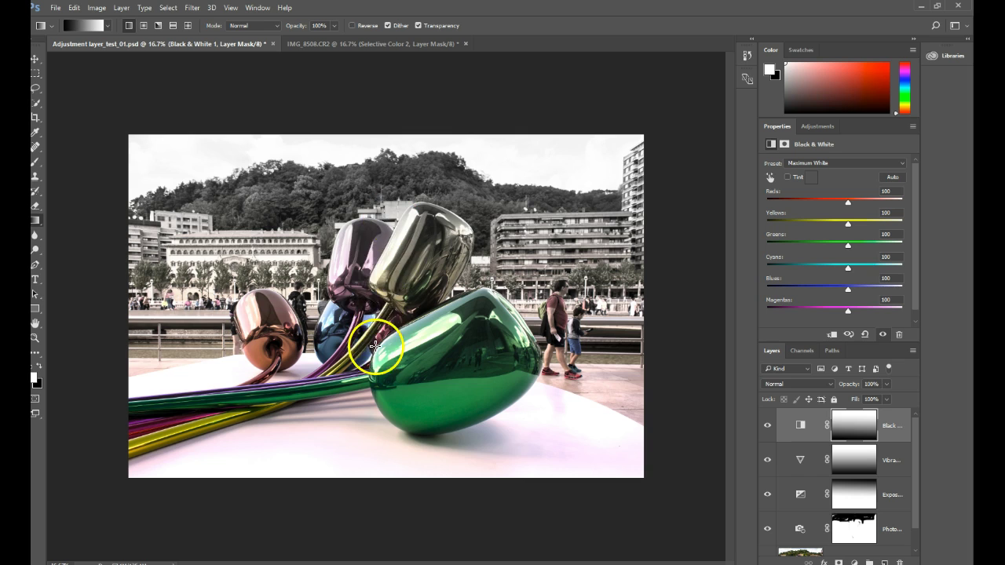
pyautogui.moveTo(377, 348); pyautogui.dragTo(378, 224)
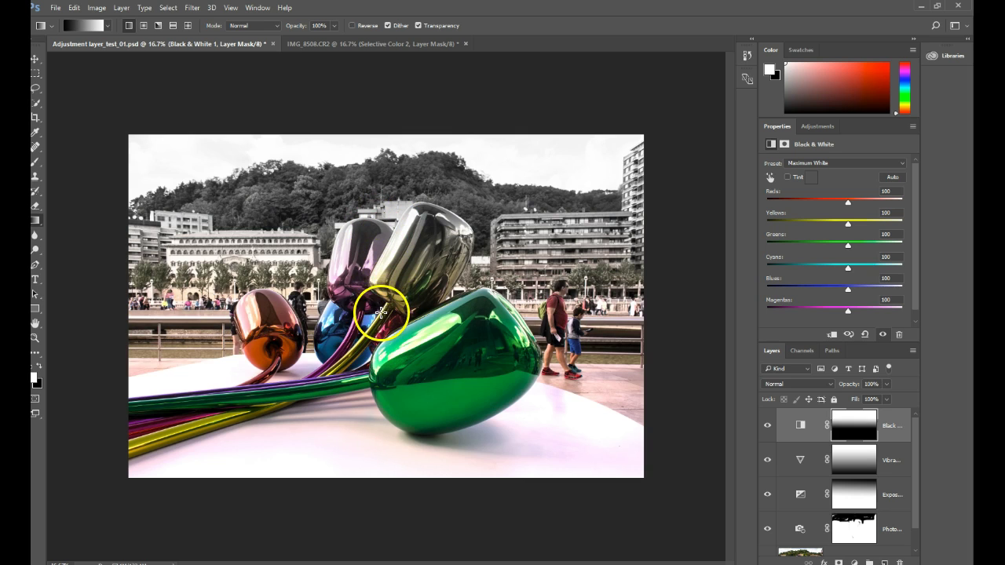
pyautogui.moveTo(381, 320); pyautogui.dragTo(397, 163)
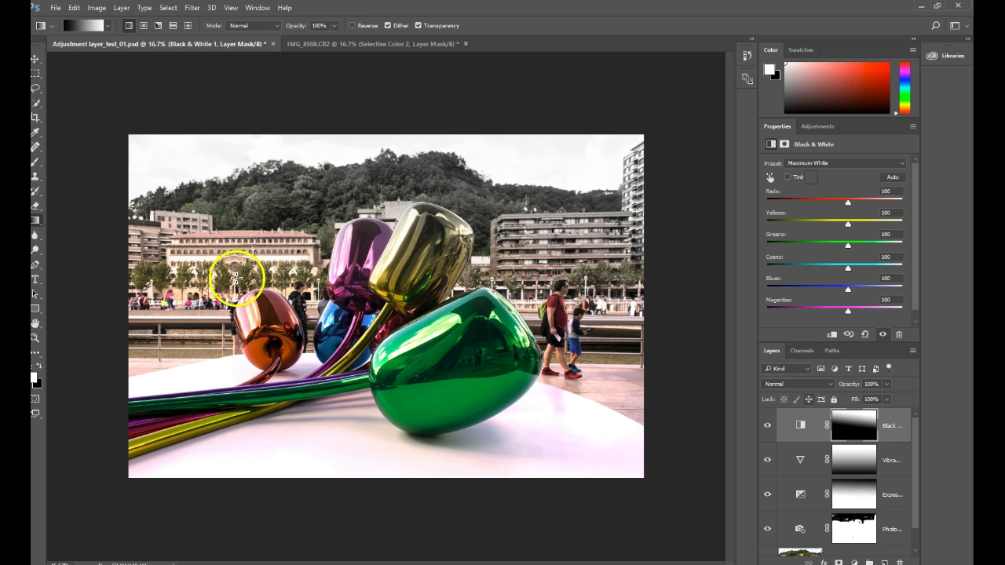
# - Brush white over the middle tulips and stems on the Black & White layer mask, and paint black to restore their colour
pyautogui.rightClick(34, 167)
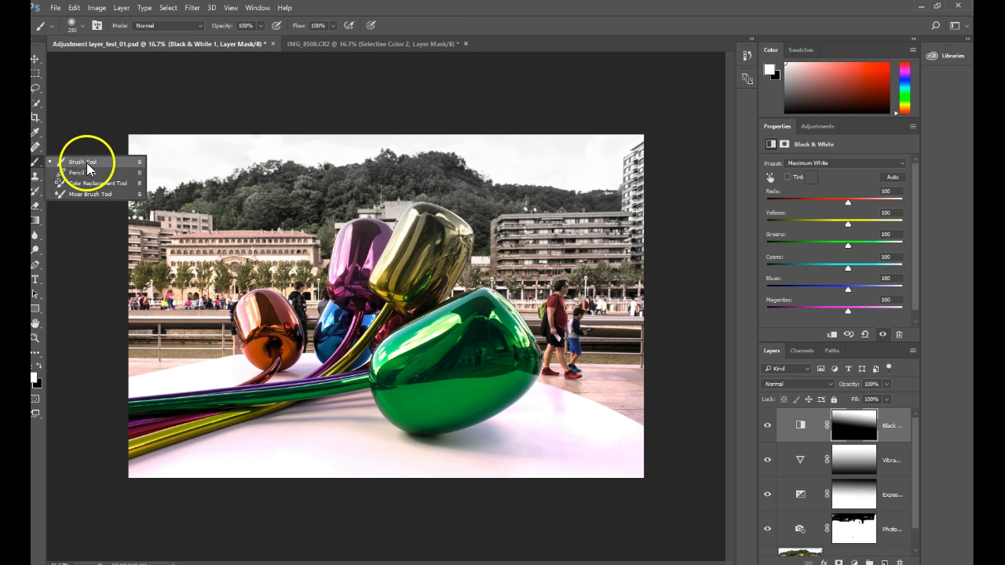
pyautogui.click(78, 165)
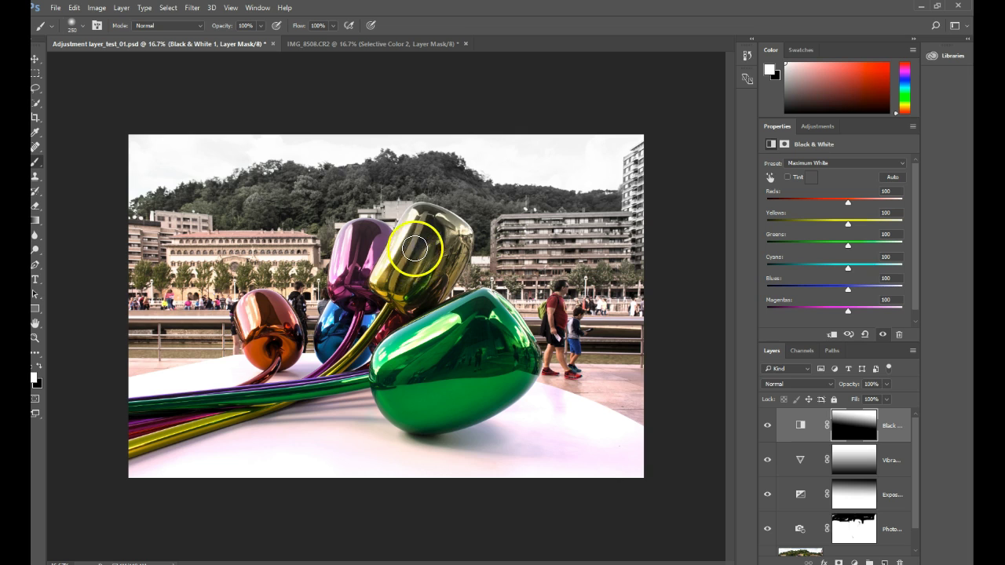
pyautogui.moveTo(389, 251)
pyautogui.mouseDown()
pyautogui.moveTo(391, 292)
pyautogui.moveTo(386, 271)
pyautogui.moveTo(356, 264)
pyautogui.moveTo(362, 280)
pyautogui.moveTo(352, 275)
pyautogui.moveTo(322, 358)
pyautogui.moveTo(349, 332)
pyautogui.moveTo(333, 364)
pyautogui.moveTo(379, 339)
pyautogui.mouseUp()
pyautogui.press('x')
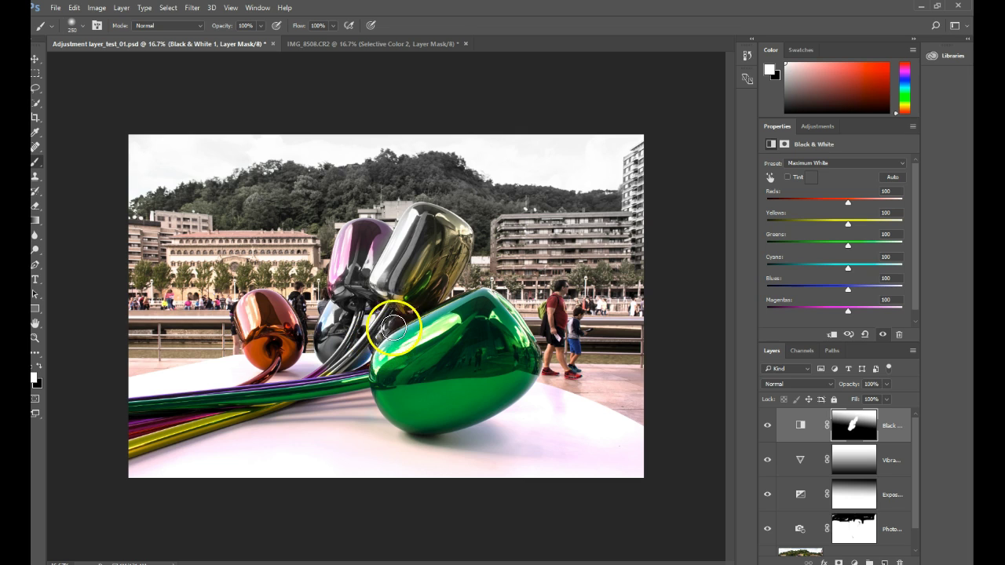
pyautogui.moveTo(375, 311)
pyautogui.mouseDown()
pyautogui.moveTo(346, 345)
pyautogui.moveTo(366, 308)
pyautogui.moveTo(339, 304)
pyautogui.moveTo(354, 388)
pyautogui.moveTo(314, 396)
pyautogui.moveTo(379, 360)
pyautogui.moveTo(337, 382)
pyautogui.mouseUp()
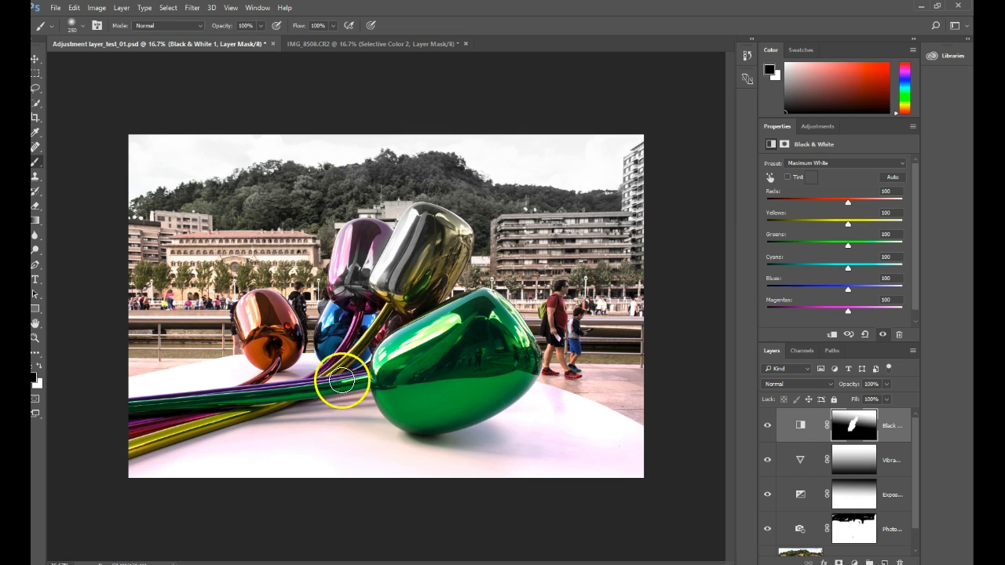
pyautogui.moveTo(371, 293)
pyautogui.mouseDown()
pyautogui.moveTo(417, 253)
pyautogui.moveTo(355, 297)
pyautogui.moveTo(361, 323)
pyautogui.moveTo(353, 297)
pyautogui.moveTo(391, 238)
pyautogui.moveTo(422, 259)
pyautogui.mouseUp()
# - Replace the Black & White layer's mask with a blank white one and paint black over the green tulip
pyautogui.rightClick(851, 426)
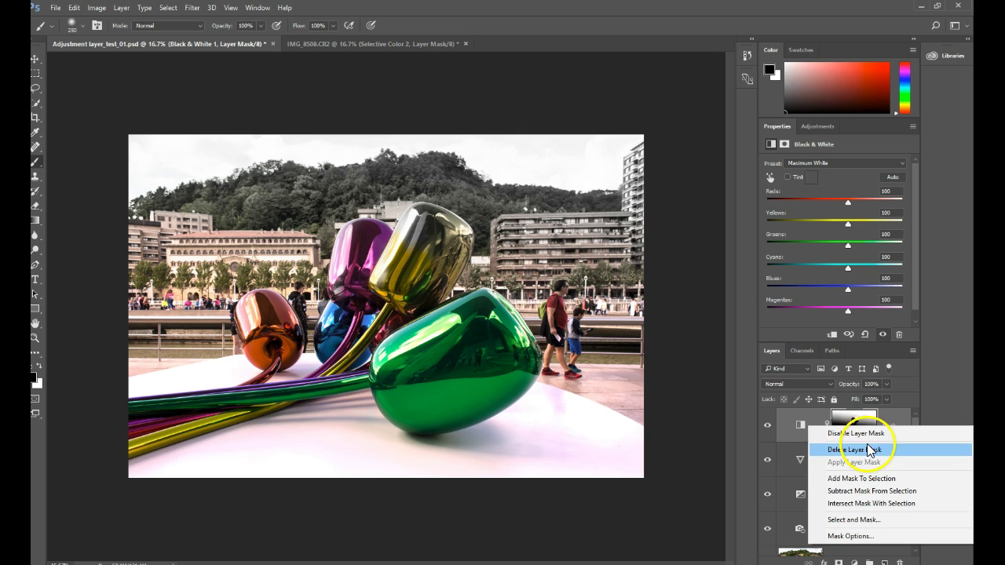
pyautogui.click(862, 449)
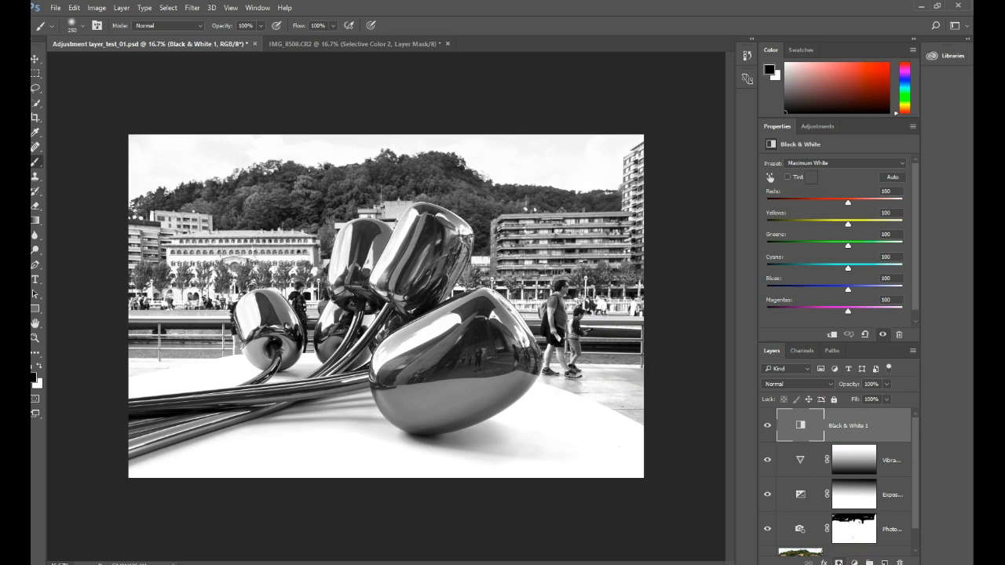
pyautogui.click(838, 562)
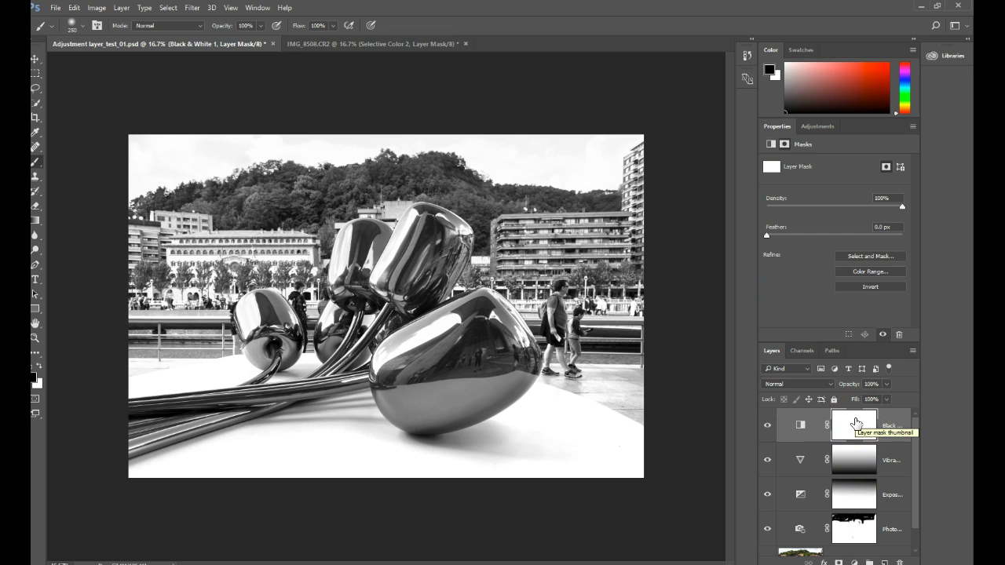
pyautogui.moveTo(432, 340)
pyautogui.mouseDown()
pyautogui.moveTo(388, 363)
pyautogui.moveTo(418, 324)
pyautogui.moveTo(400, 370)
pyautogui.moveTo(396, 346)
pyautogui.moveTo(434, 341)
pyautogui.moveTo(452, 370)
pyautogui.moveTo(448, 323)
pyautogui.moveTo(464, 316)
pyautogui.moveTo(428, 348)
pyautogui.moveTo(472, 321)
pyautogui.moveTo(452, 362)
pyautogui.moveTo(420, 382)
pyautogui.moveTo(438, 358)
pyautogui.moveTo(420, 369)
pyautogui.moveTo(393, 408)
pyautogui.moveTo(384, 383)
pyautogui.moveTo(401, 410)
pyautogui.moveTo(435, 394)
pyautogui.moveTo(424, 417)
pyautogui.moveTo(480, 362)
pyautogui.moveTo(502, 368)
pyautogui.moveTo(476, 412)
pyautogui.moveTo(512, 346)
pyautogui.moveTo(477, 306)
pyautogui.moveTo(456, 318)
pyautogui.moveTo(482, 303)
pyautogui.moveTo(531, 335)
pyautogui.moveTo(540, 359)
pyautogui.moveTo(528, 377)
pyautogui.moveTo(530, 352)
pyautogui.moveTo(503, 402)
pyautogui.moveTo(469, 426)
pyautogui.moveTo(426, 420)
pyautogui.moveTo(388, 389)
pyautogui.moveTo(396, 407)
pyautogui.moveTo(439, 425)
pyautogui.moveTo(388, 402)
pyautogui.moveTo(422, 431)
pyautogui.moveTo(442, 417)
pyautogui.mouseUp()
# - Clean the colour spill around the green tulip's right edge and the man's leg by painting white on the mask with a 90 px brush
pyautogui.hotkey('ctrl', '+')
pyautogui.hotkey('ctrl', '+')
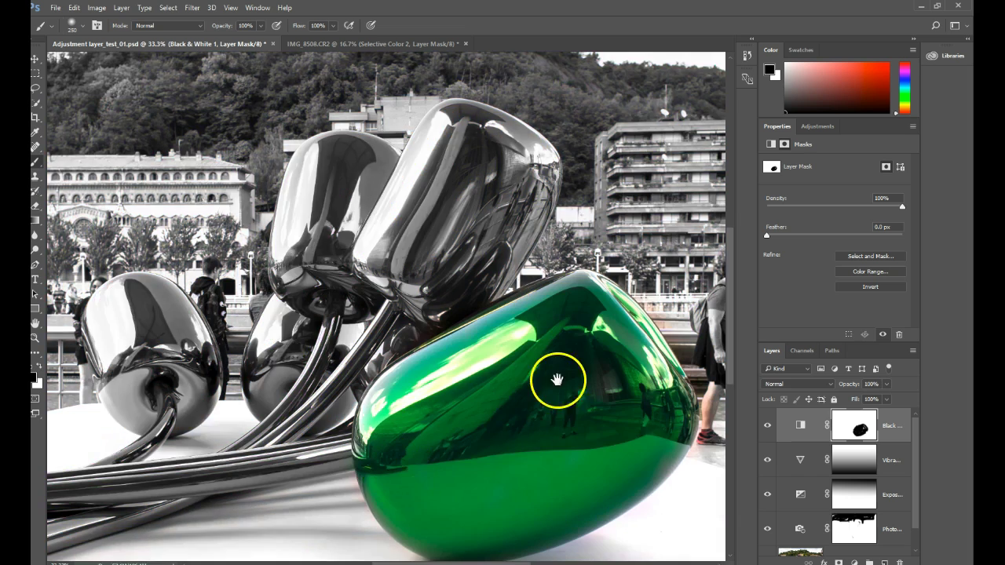
pyautogui.moveTo(557, 381); pyautogui.dragTo(377, 238)
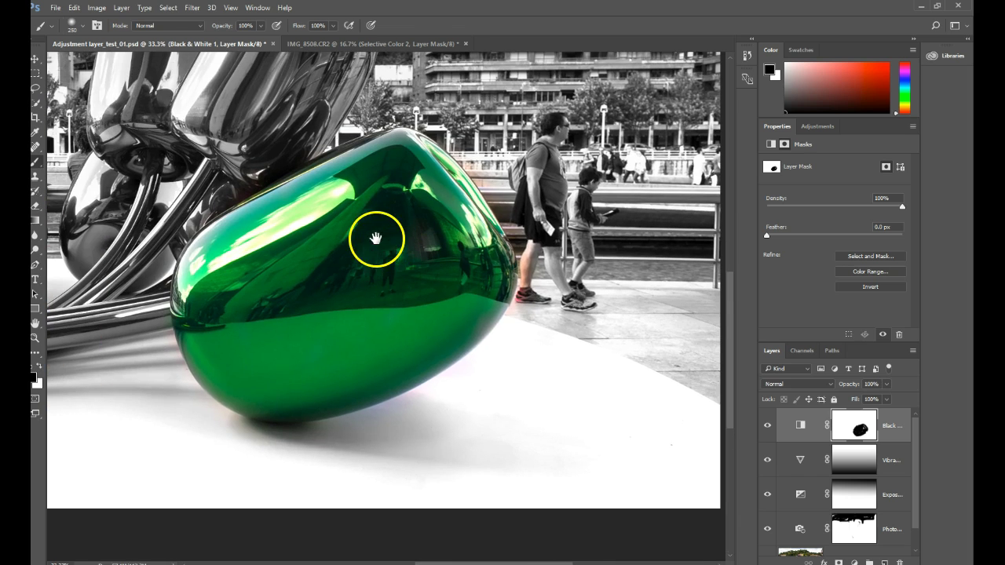
pyautogui.press('x')
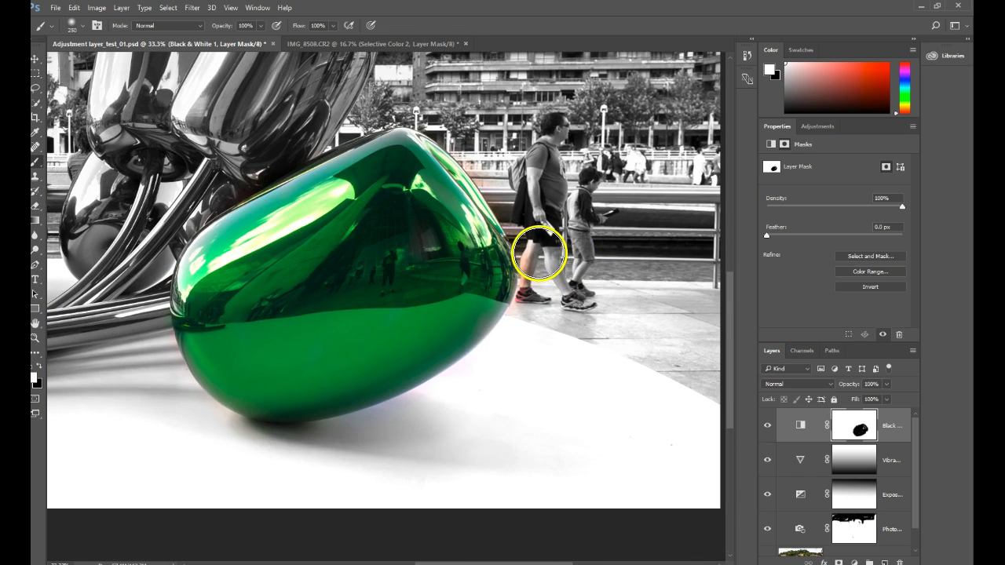
pyautogui.press('[')
pyautogui.press('[')
pyautogui.press('[')
pyautogui.press('[')
pyautogui.moveTo(530, 254); pyautogui.dragTo(519, 305)
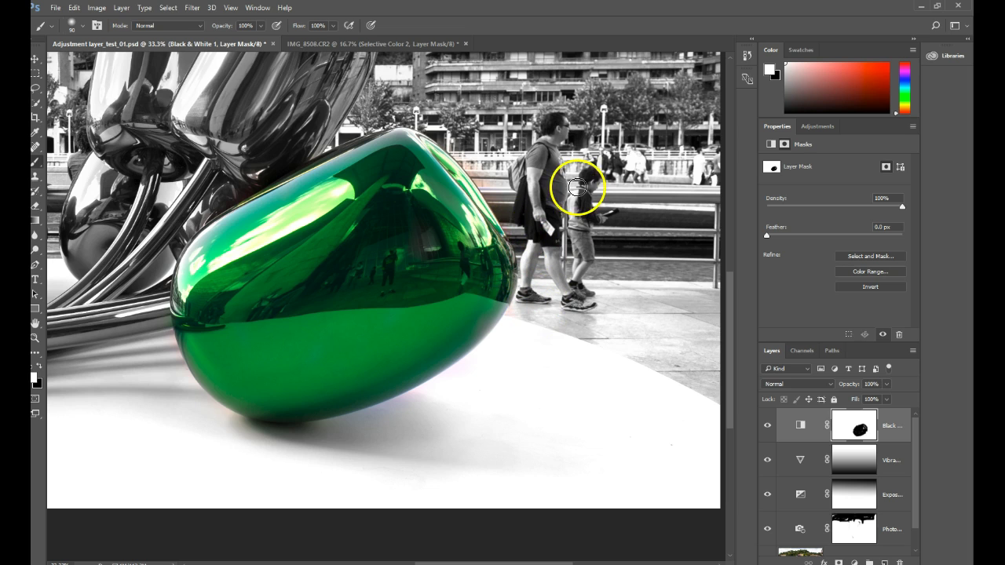
# - Delete the layer mask from the Black & White adjustment layer
pyautogui.hotkey('ctrl', '-')
pyautogui.hotkey('ctrl', '-')
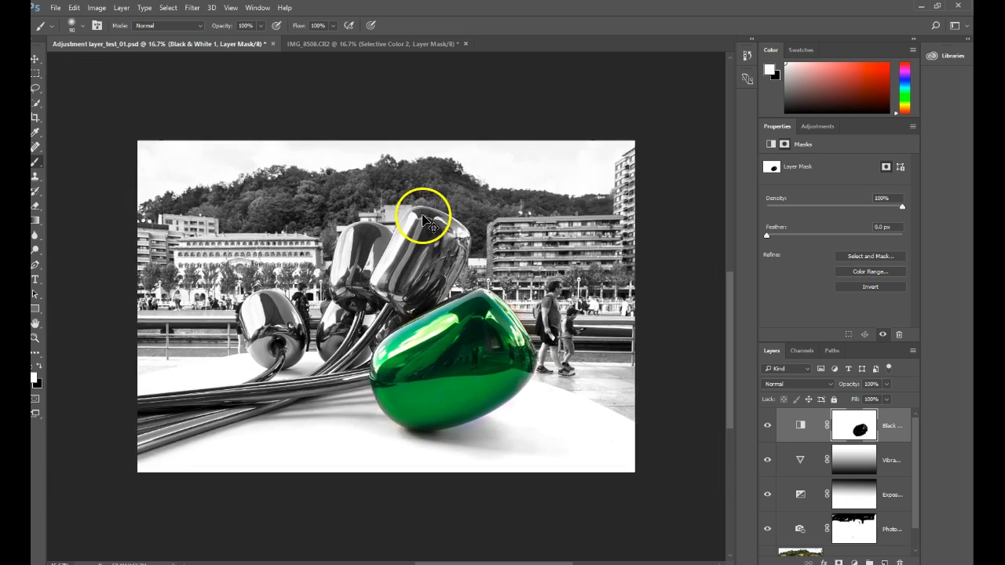
pyautogui.hotkey('ctrl', '-')
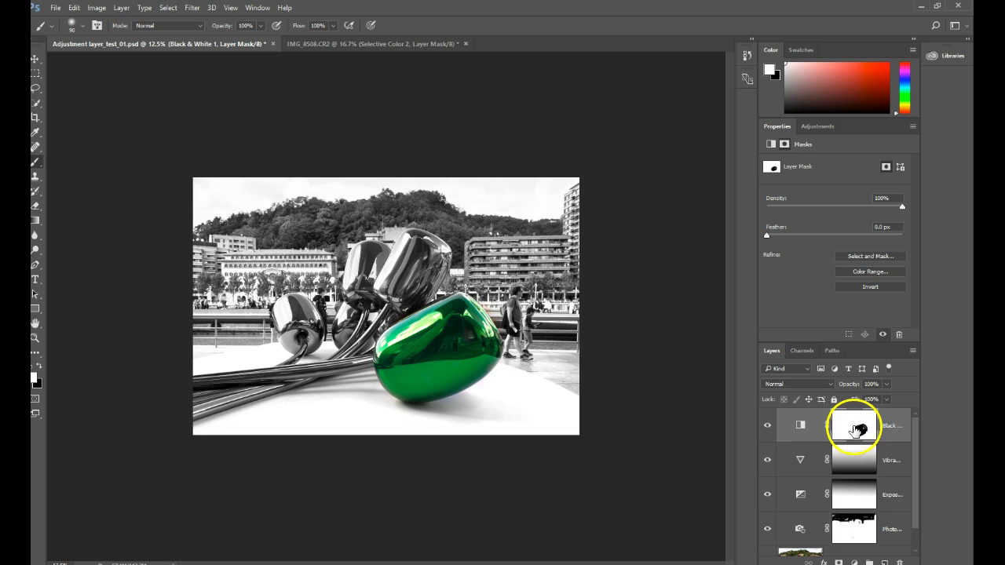
pyautogui.rightClick(858, 431)
pyautogui.click(848, 449)
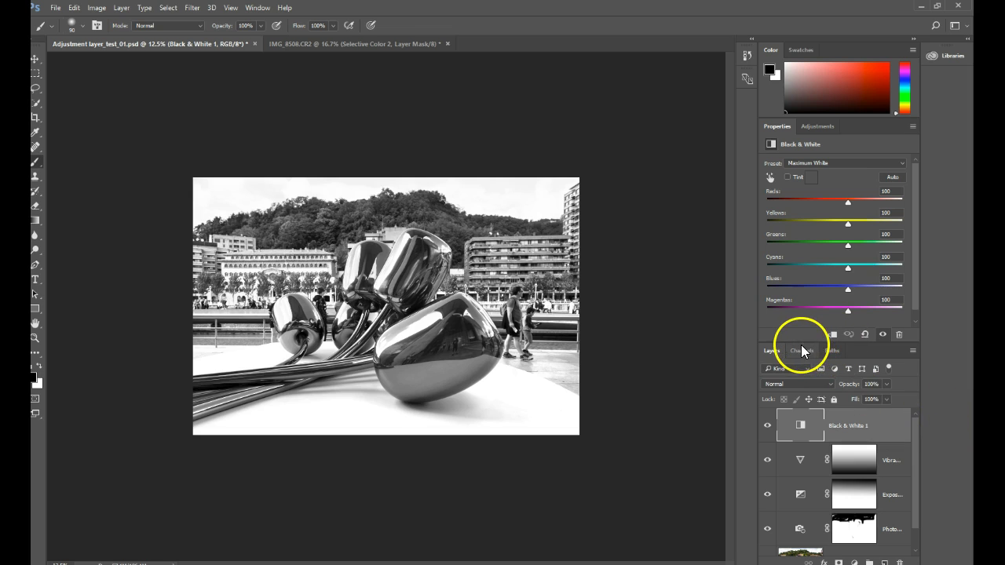
# - Enlarge the layer list area and set the Black & White layer's blend mode to Luminosity
pyautogui.moveTo(801, 342); pyautogui.dragTo(814, 243)
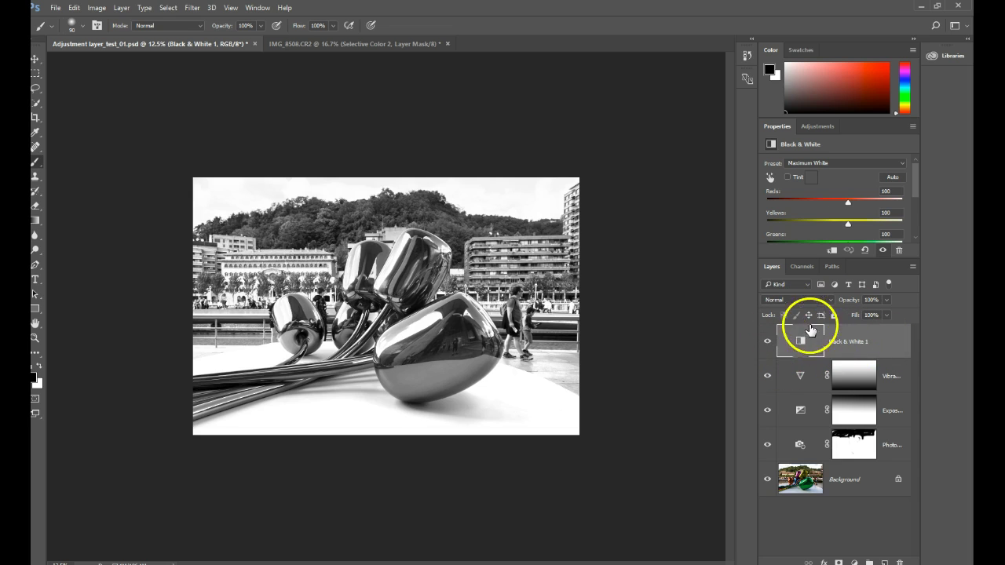
pyautogui.click(795, 302)
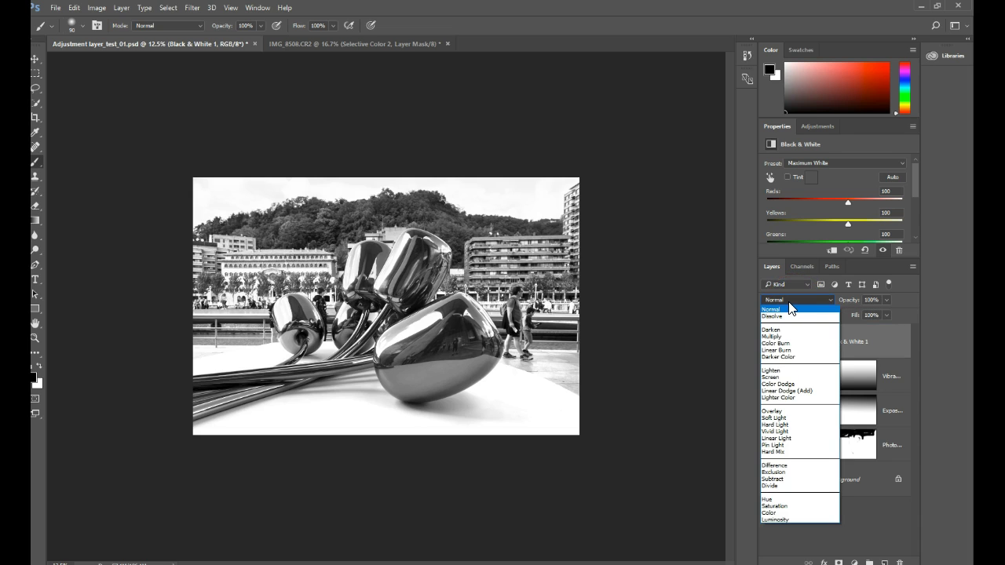
pyautogui.click(783, 520)
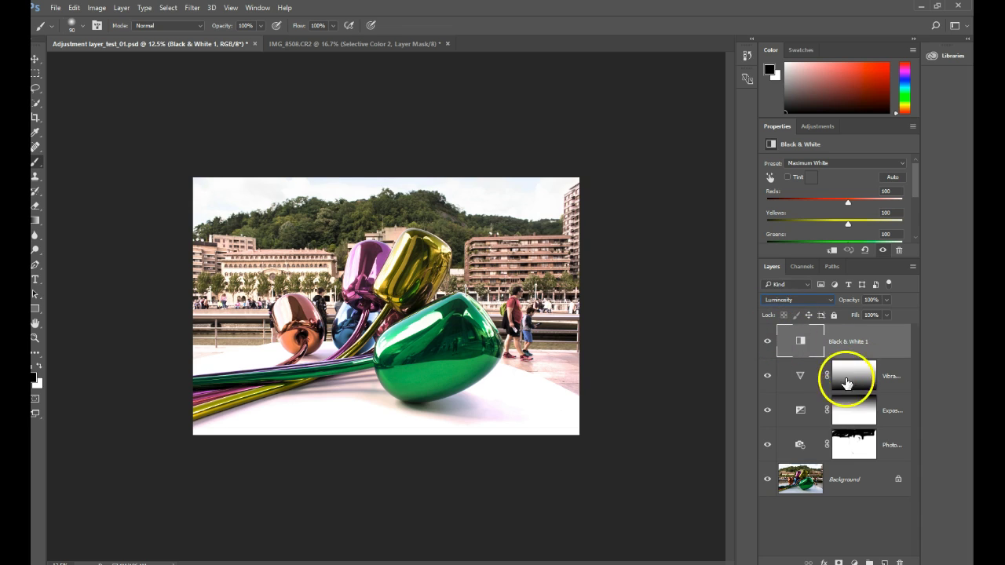
# - Toggle the Black & White layer's visibility repeatedly to compare the Luminosity effect on the sculpture up close and further out
pyautogui.click(767, 344)
pyautogui.click(765, 348)
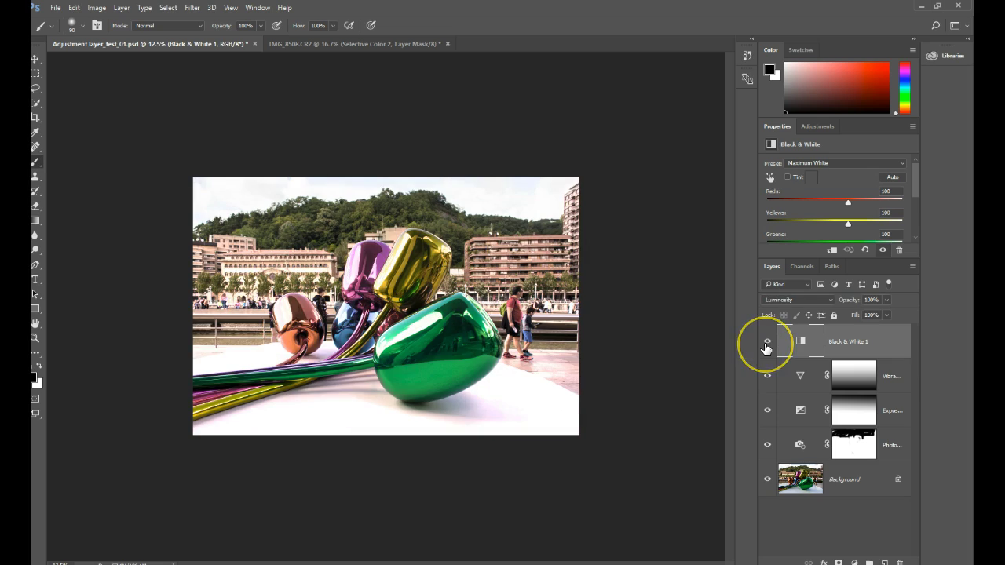
pyautogui.click(766, 349)
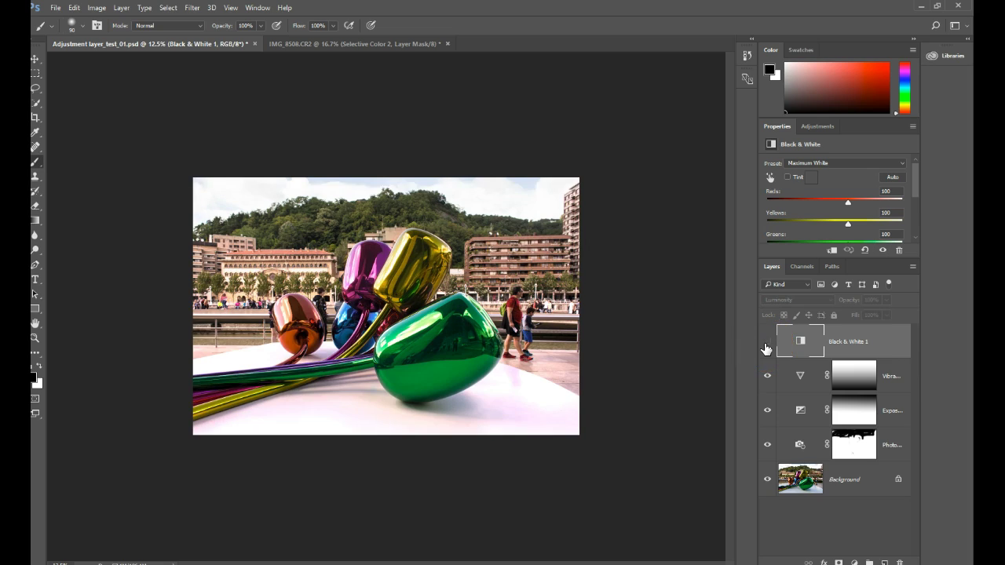
pyautogui.hotkey('ctrl', '+')
pyautogui.hotkey('ctrl', '+')
pyautogui.hotkey('ctrl', '+')
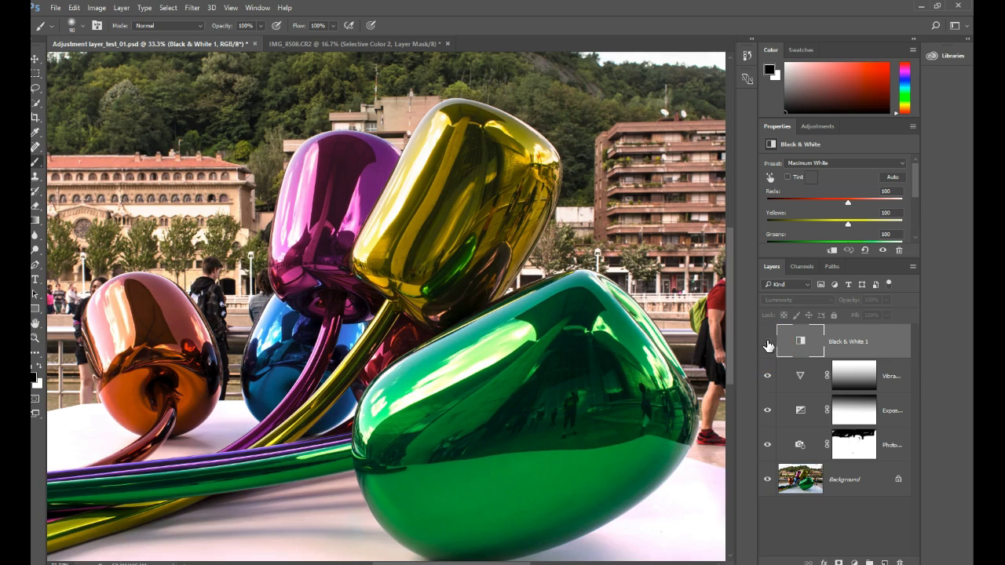
pyautogui.click(768, 345)
pyautogui.click(768, 345)
pyautogui.click(768, 346)
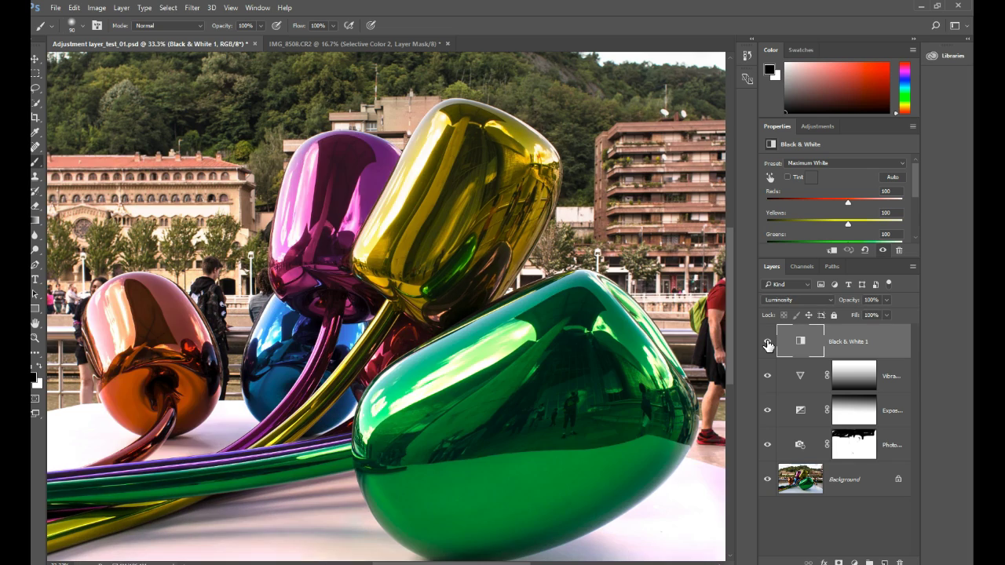
pyautogui.hotkey('ctrl', '-')
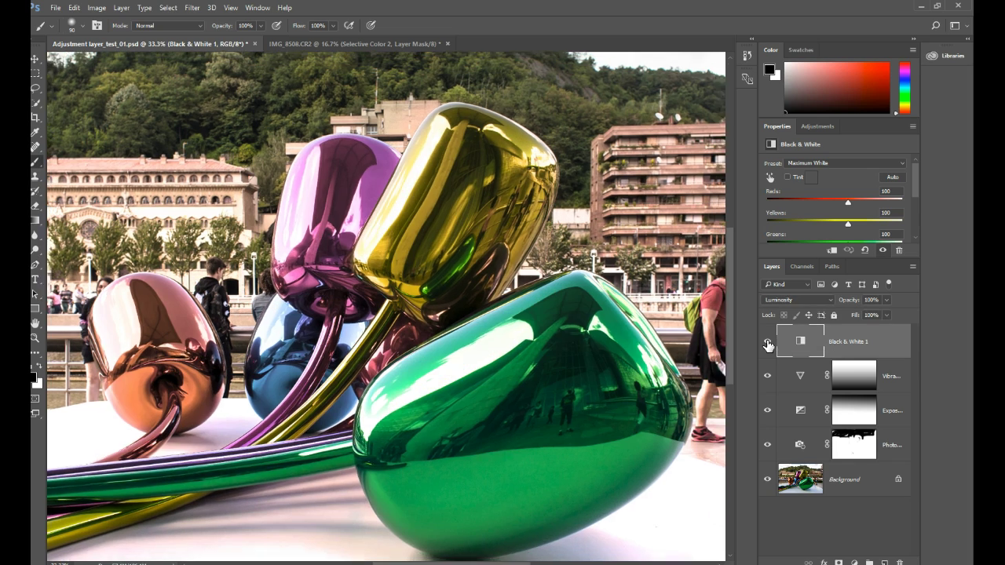
pyautogui.click(768, 345)
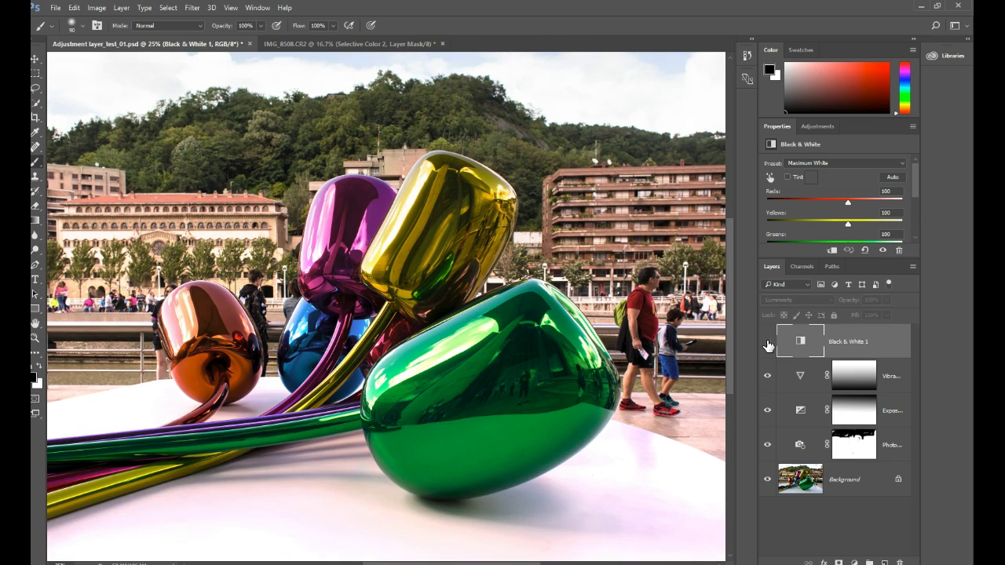
# - Compare the photo with and without the Black & White layer and lower the layer's opacity to 37%
pyautogui.click(768, 345)
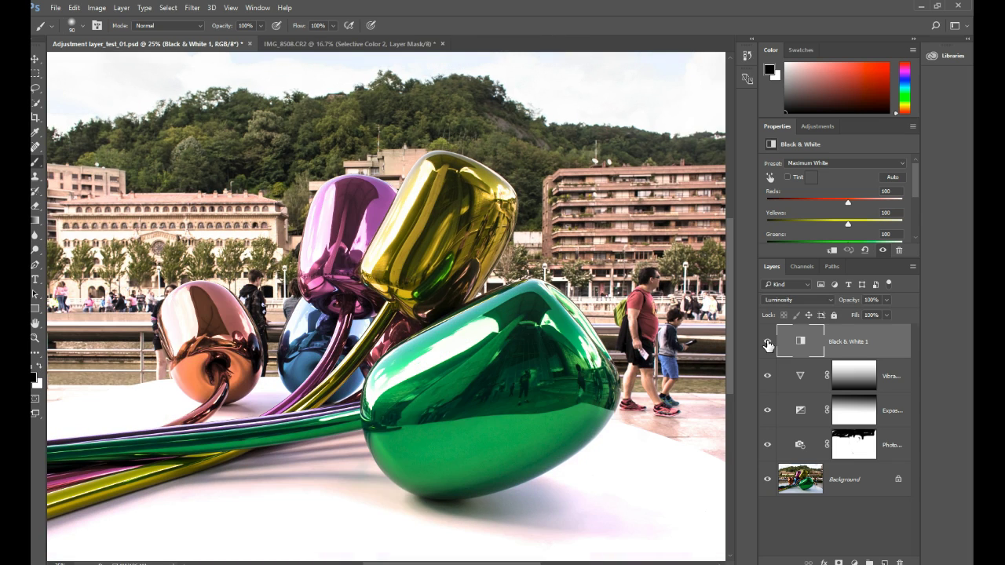
pyautogui.click(768, 345)
pyautogui.click(768, 345)
pyautogui.click(768, 346)
pyautogui.click(886, 300)
pyautogui.moveTo(848, 315)
pyautogui.mouseDown()
pyautogui.moveTo(820, 311)
pyautogui.moveTo(834, 311)
pyautogui.mouseUp()
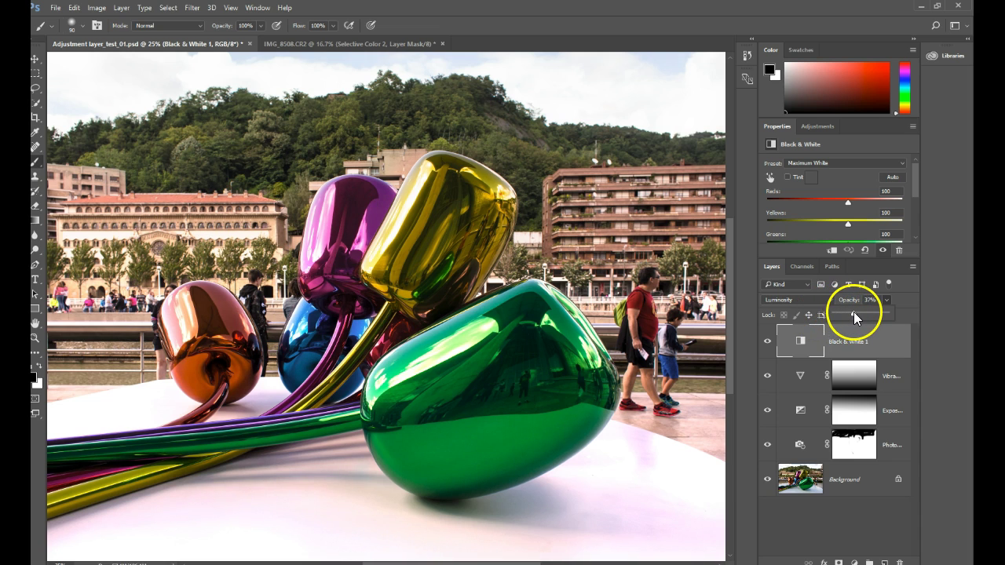
# - Switch the Black & White layer off and on to judge its Luminosity effect at 37% opacity
pyautogui.click(768, 344)
pyautogui.click(768, 343)
pyautogui.click(768, 344)
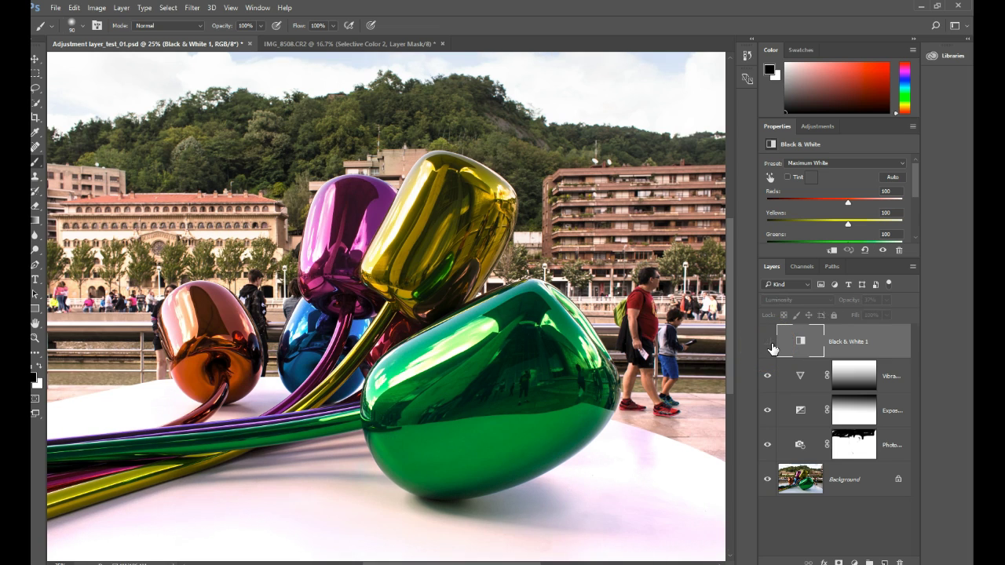
pyautogui.click(768, 343)
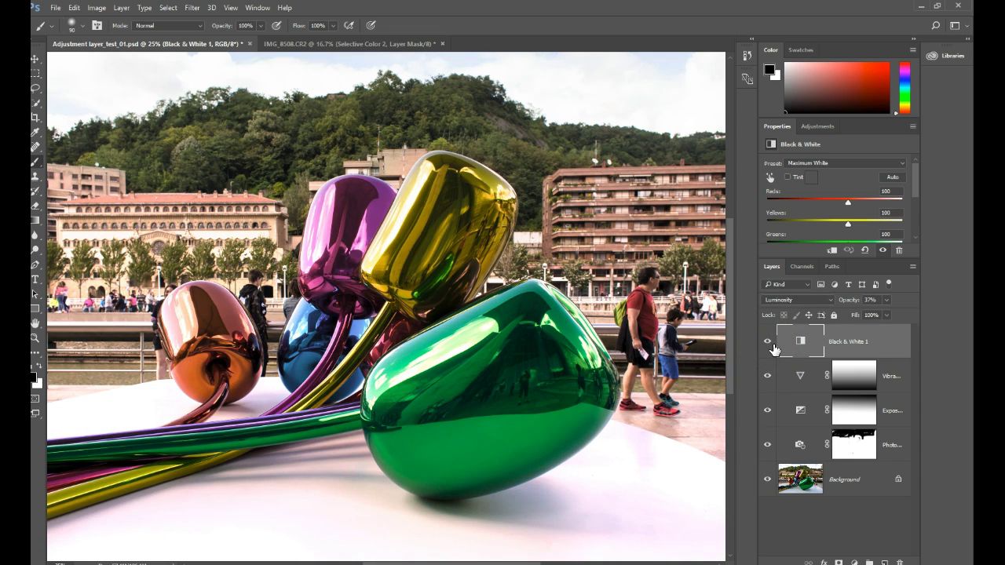
pyautogui.click(774, 346)
pyautogui.click(775, 346)
# - Add a white layer mask to the Black & White layer and compare the people with the layer off and on
pyautogui.click(839, 562)
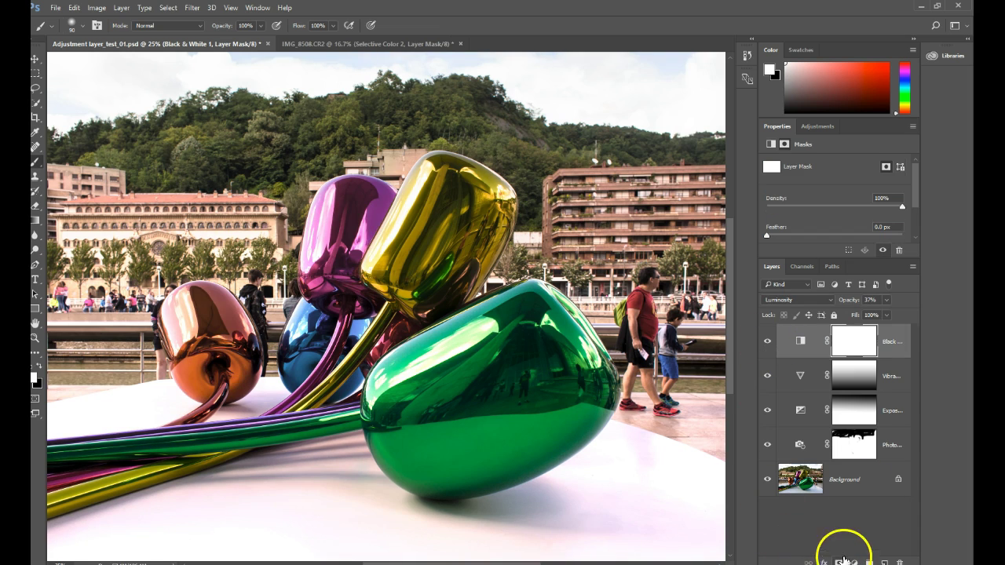
pyautogui.click(767, 345)
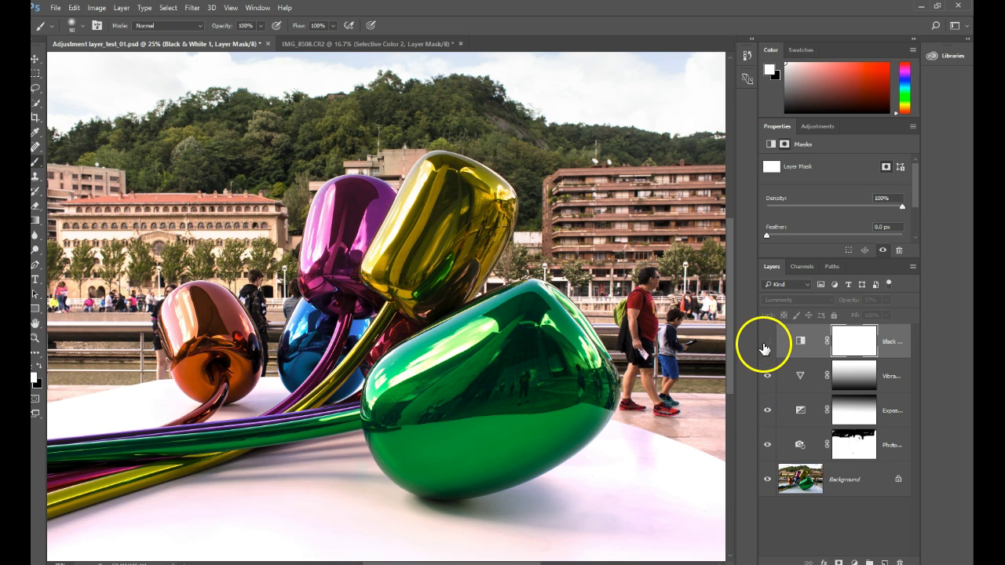
pyautogui.click(767, 344)
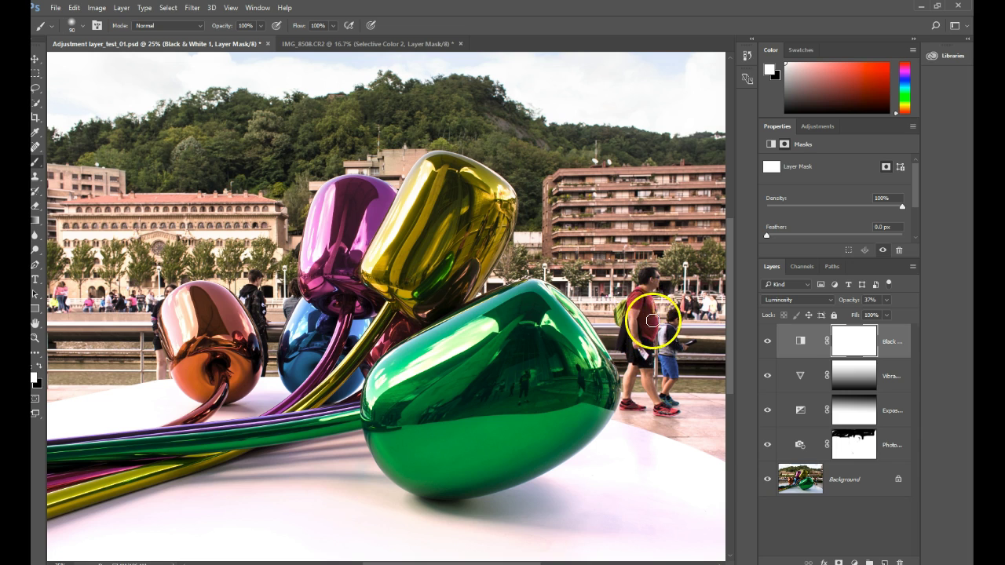
pyautogui.click(769, 342)
pyautogui.click(769, 342)
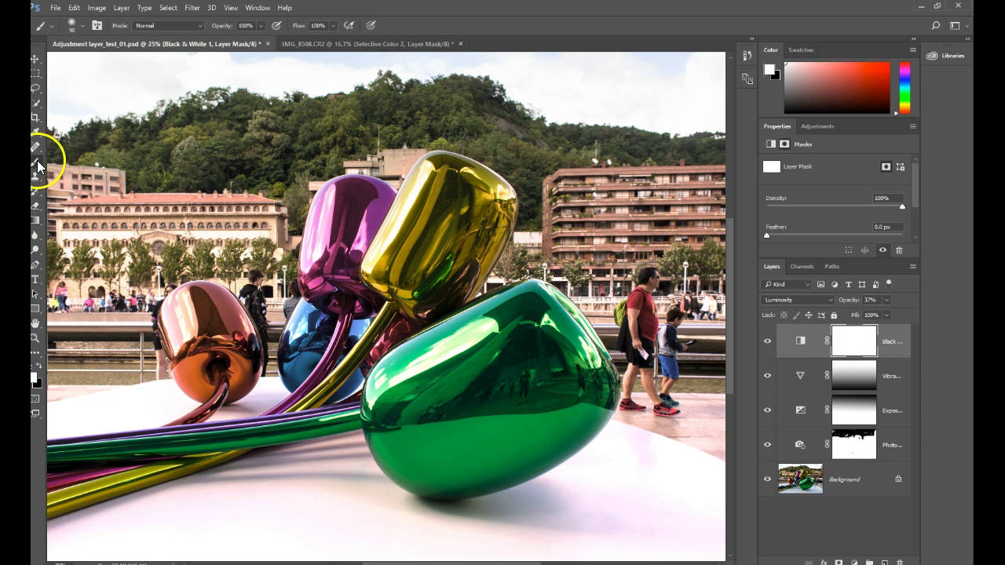
# - Paint black on the Black & White layer's mask over the man and the boy to remove the effect from them
pyautogui.click(40, 373)
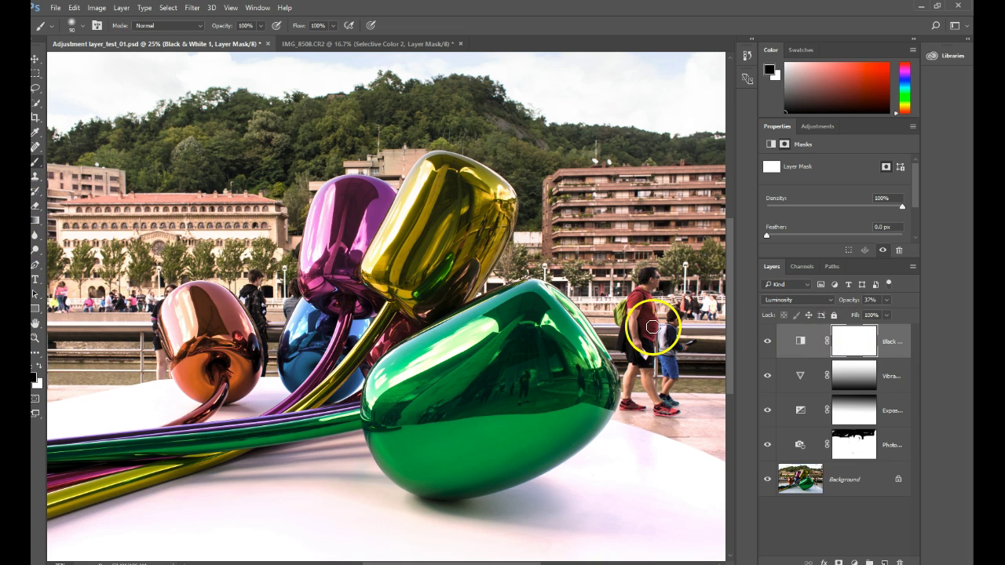
pyautogui.hotkey('ctrl', '+')
pyautogui.moveTo(650, 330); pyautogui.dragTo(367, 300)
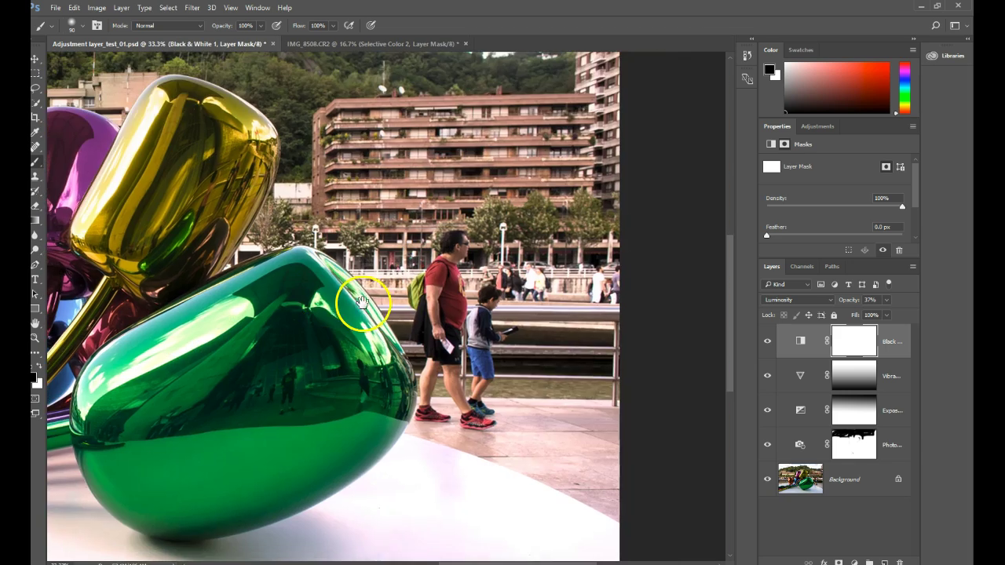
pyautogui.hotkey('ctrl', '+')
pyautogui.hotkey('ctrl', '+')
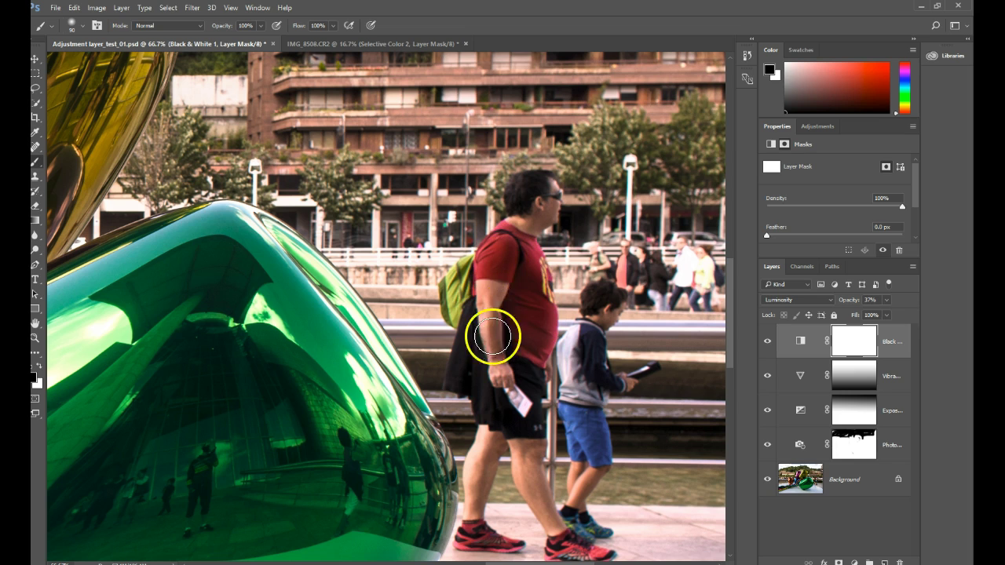
pyautogui.moveTo(543, 322)
pyautogui.mouseDown()
pyautogui.moveTo(523, 246)
pyautogui.moveTo(511, 292)
pyautogui.moveTo(511, 282)
pyautogui.mouseUp()
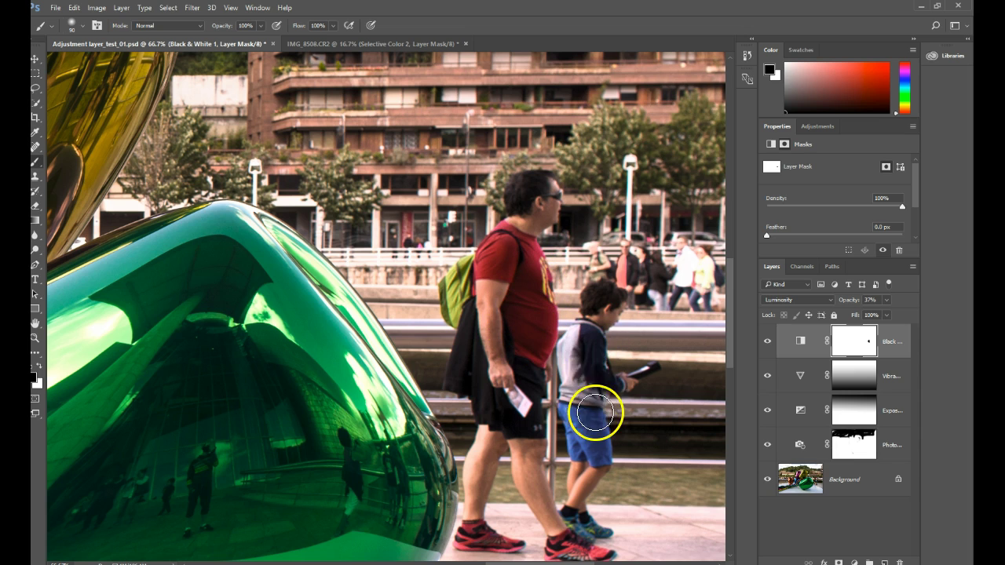
pyautogui.moveTo(597, 444)
pyautogui.mouseDown()
pyautogui.moveTo(579, 341)
pyautogui.moveTo(590, 388)
pyautogui.moveTo(580, 410)
pyautogui.moveTo(593, 389)
pyautogui.moveTo(651, 371)
pyautogui.moveTo(645, 377)
pyautogui.moveTo(604, 298)
pyautogui.moveTo(605, 378)
pyautogui.moveTo(594, 368)
pyautogui.moveTo(669, 375)
pyautogui.moveTo(634, 384)
pyautogui.moveTo(661, 367)
pyautogui.moveTo(635, 368)
pyautogui.moveTo(599, 389)
pyautogui.moveTo(603, 352)
pyautogui.moveTo(569, 359)
pyautogui.moveTo(611, 377)
pyautogui.moveTo(673, 369)
pyautogui.moveTo(582, 382)
pyautogui.moveTo(581, 363)
pyautogui.moveTo(590, 406)
pyautogui.moveTo(582, 440)
pyautogui.moveTo(573, 341)
pyautogui.moveTo(599, 303)
pyautogui.moveTo(521, 299)
pyautogui.moveTo(512, 264)
pyautogui.moveTo(532, 193)
pyautogui.moveTo(498, 274)
pyautogui.mouseUp()
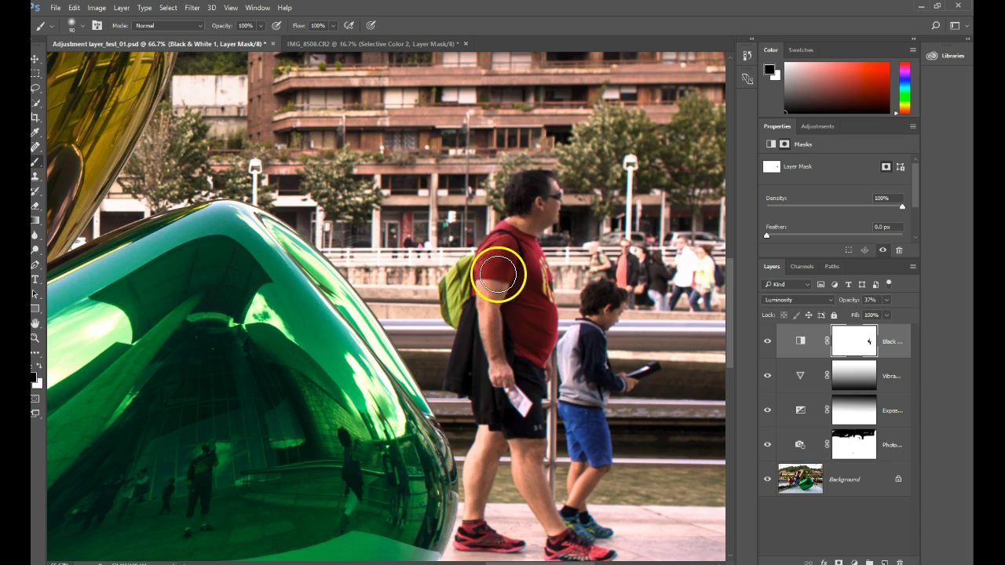
# - Compare the whole photo with the masked Black & White layer hidden and shown
pyautogui.hotkey('ctrl', '-')
pyautogui.hotkey('ctrl', '-')
pyautogui.hotkey('ctrl', '-')
pyautogui.hotkey('ctrl', '-')
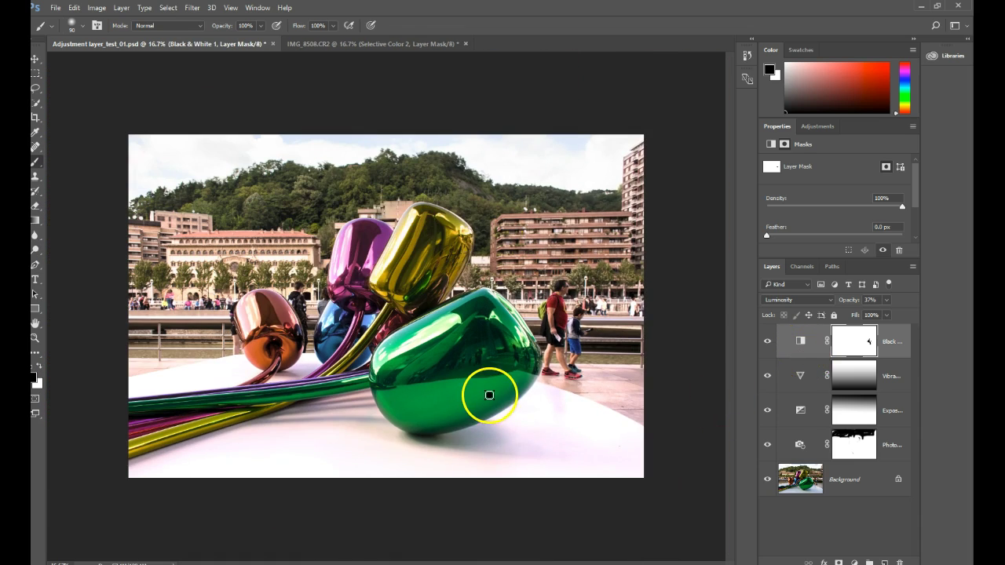
pyautogui.click(768, 342)
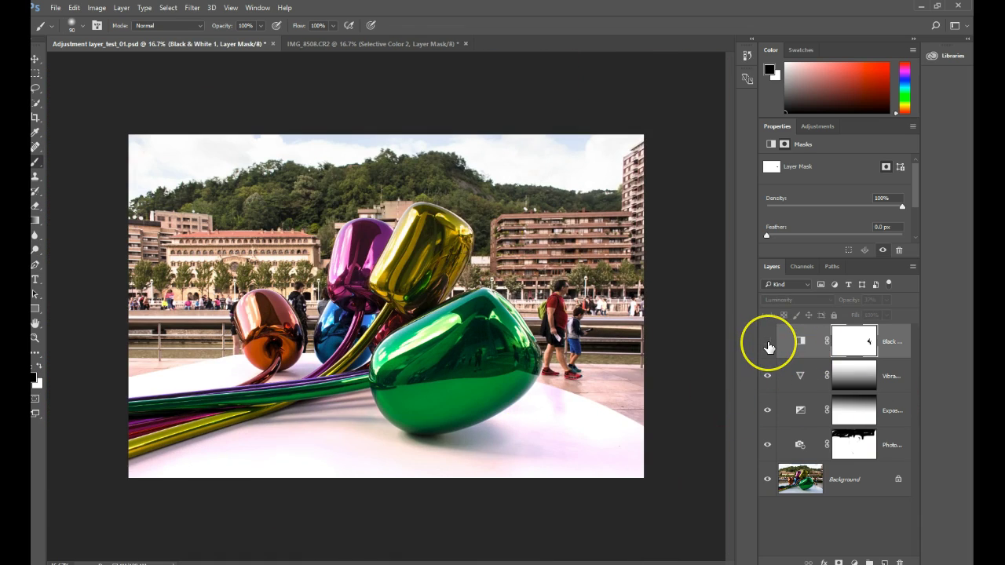
pyautogui.click(768, 343)
pyautogui.click(768, 344)
pyautogui.click(768, 343)
pyautogui.click(768, 344)
pyautogui.click(768, 343)
# - Hide and show the Vibrance, Exposure and Photo Filter layers one by one to examine each layer's contribution to the photo
pyautogui.click(767, 378)
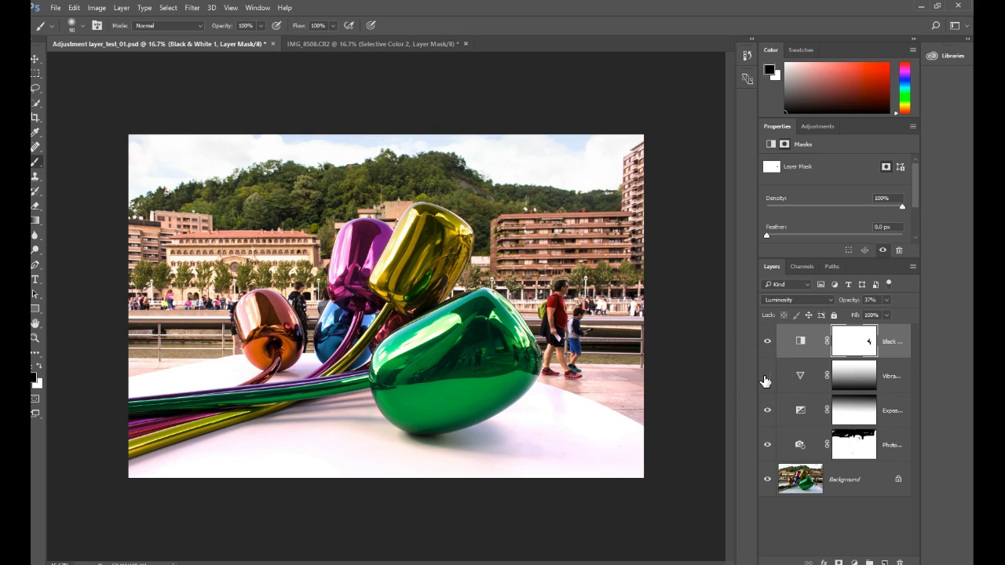
pyautogui.click(769, 379)
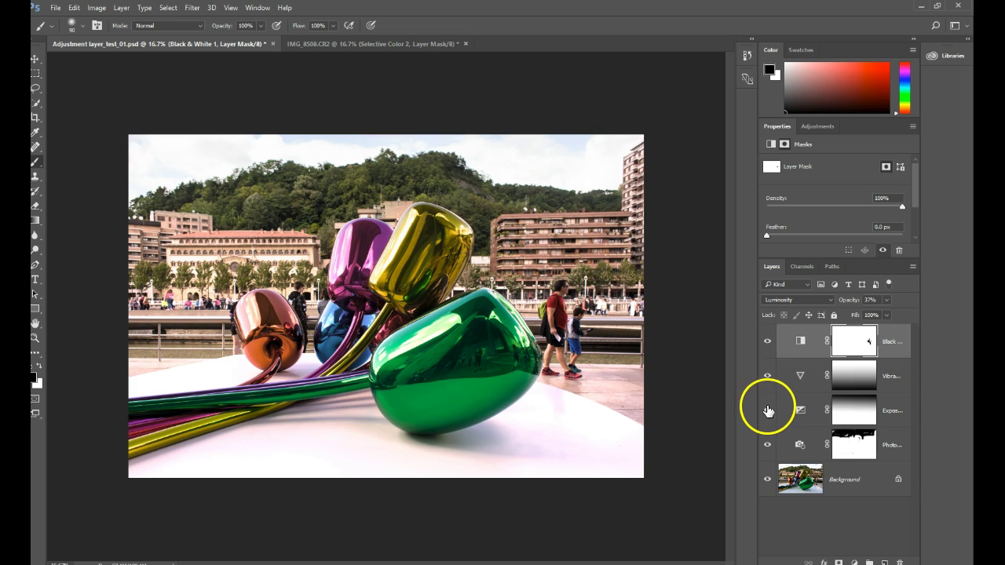
pyautogui.click(768, 411)
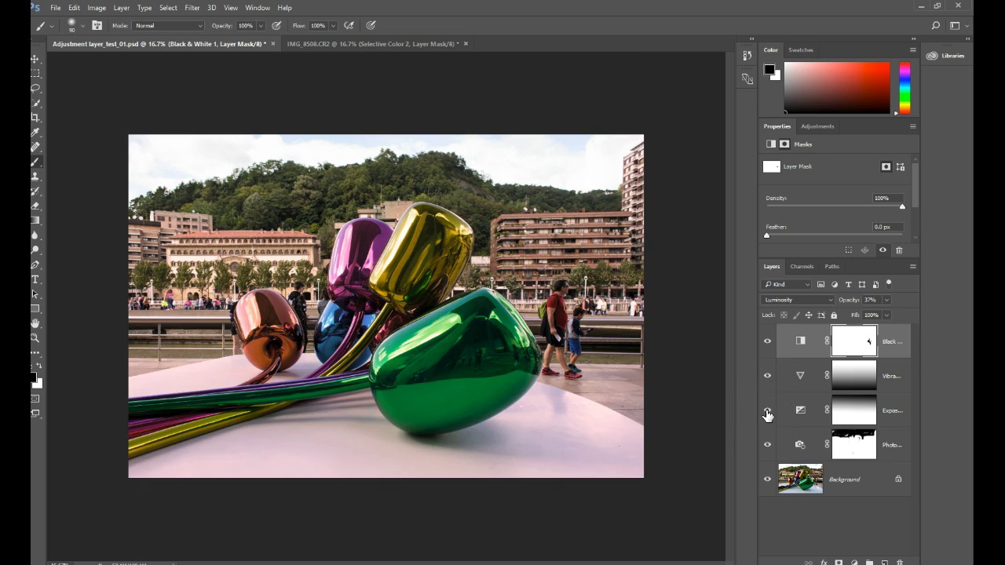
pyautogui.click(769, 411)
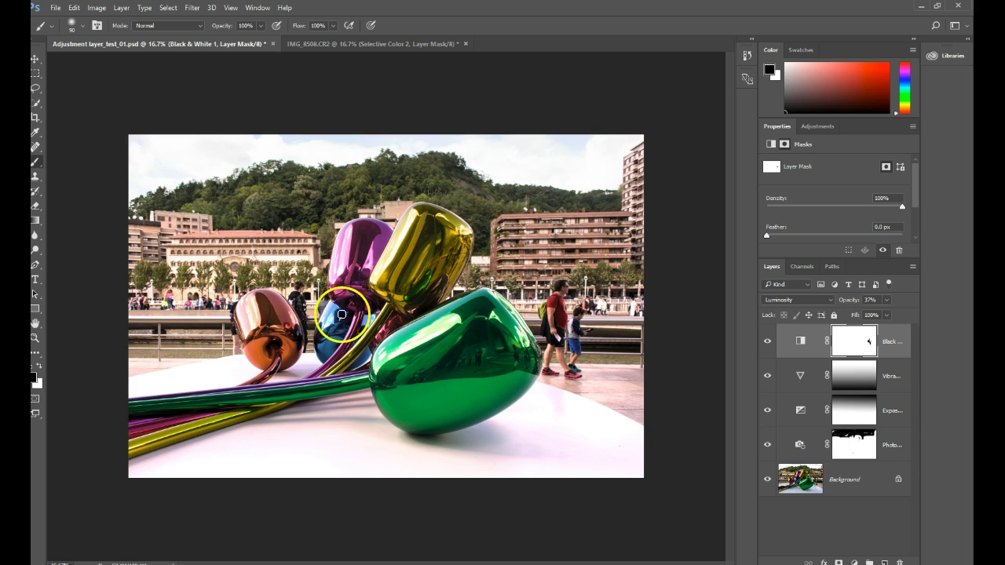
pyautogui.click(769, 445)
pyautogui.click(768, 445)
pyautogui.click(768, 446)
pyautogui.click(768, 446)
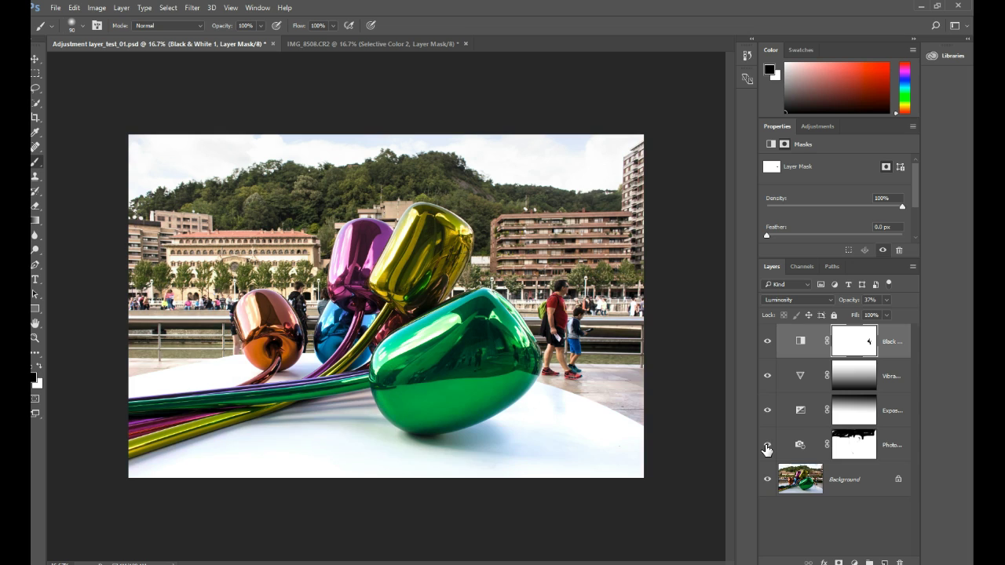
# - Review the settings of the Photo Filter, Exposure, Vibrance and Black & White adjustment layers in turn
pyautogui.click(801, 447)
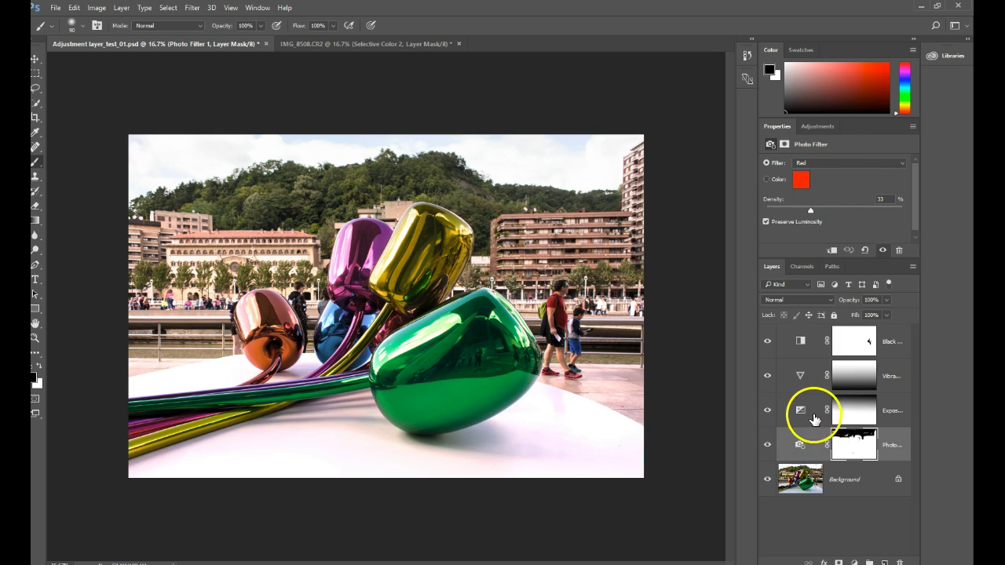
pyautogui.click(803, 404)
pyautogui.click(798, 376)
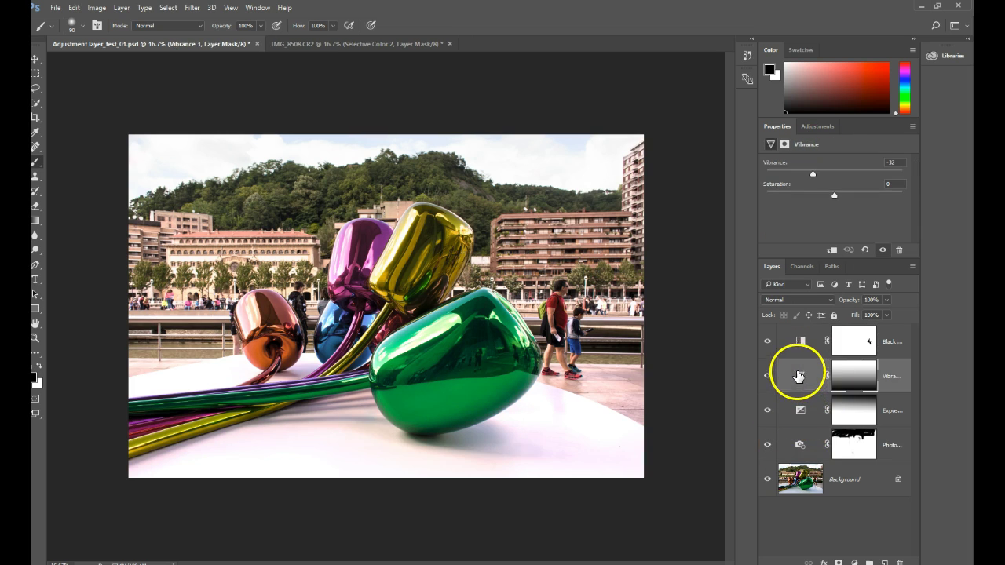
pyautogui.click(798, 341)
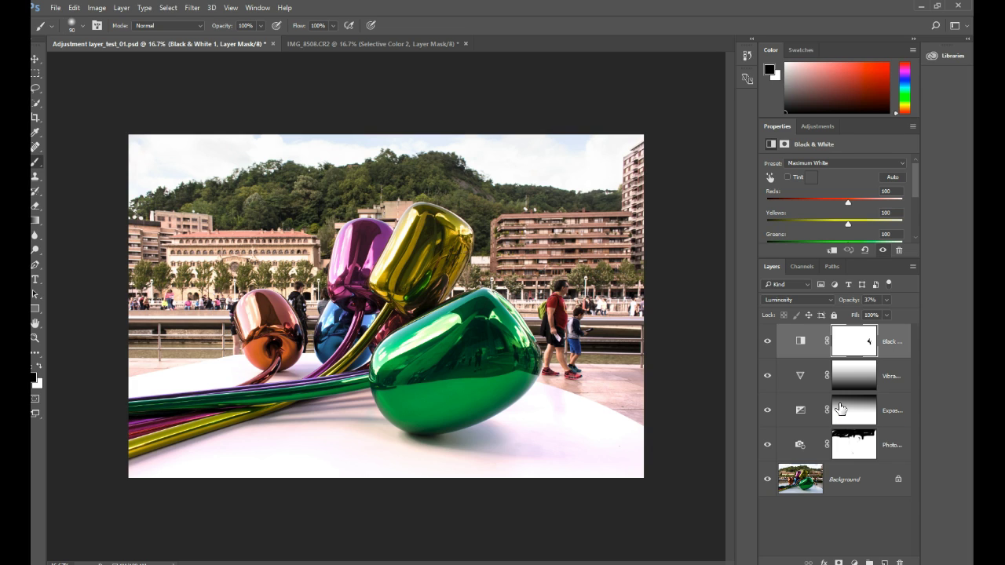
# - Hide the Photo Filter, Exposure, Vibrance and Black & White layers to view the original photo
pyautogui.click(767, 446)
pyautogui.click(768, 411)
pyautogui.click(770, 369)
pyautogui.click(767, 345)
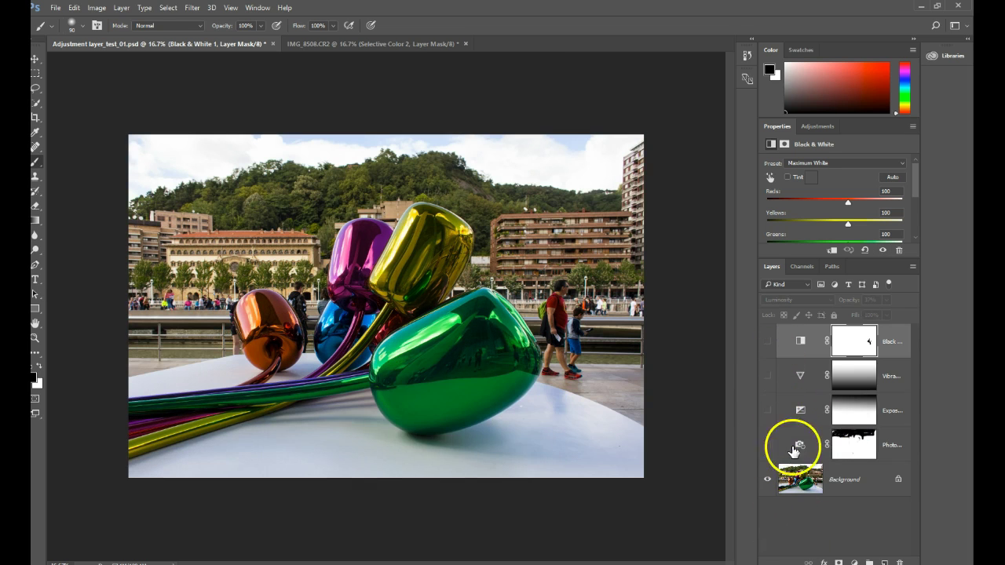